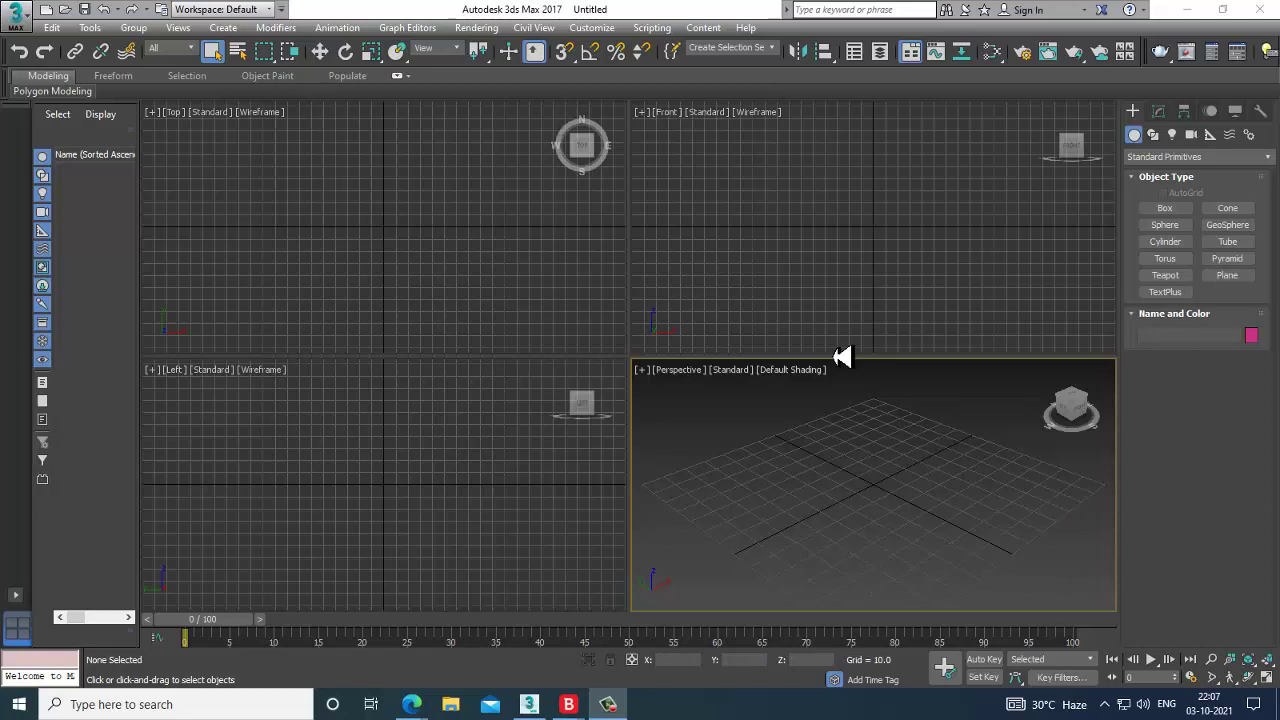
Create a plane about 236 by 205 units covering the grid in the maximized perspective view and scale it up slightly
{"action": "key", "text": "alt+w"}
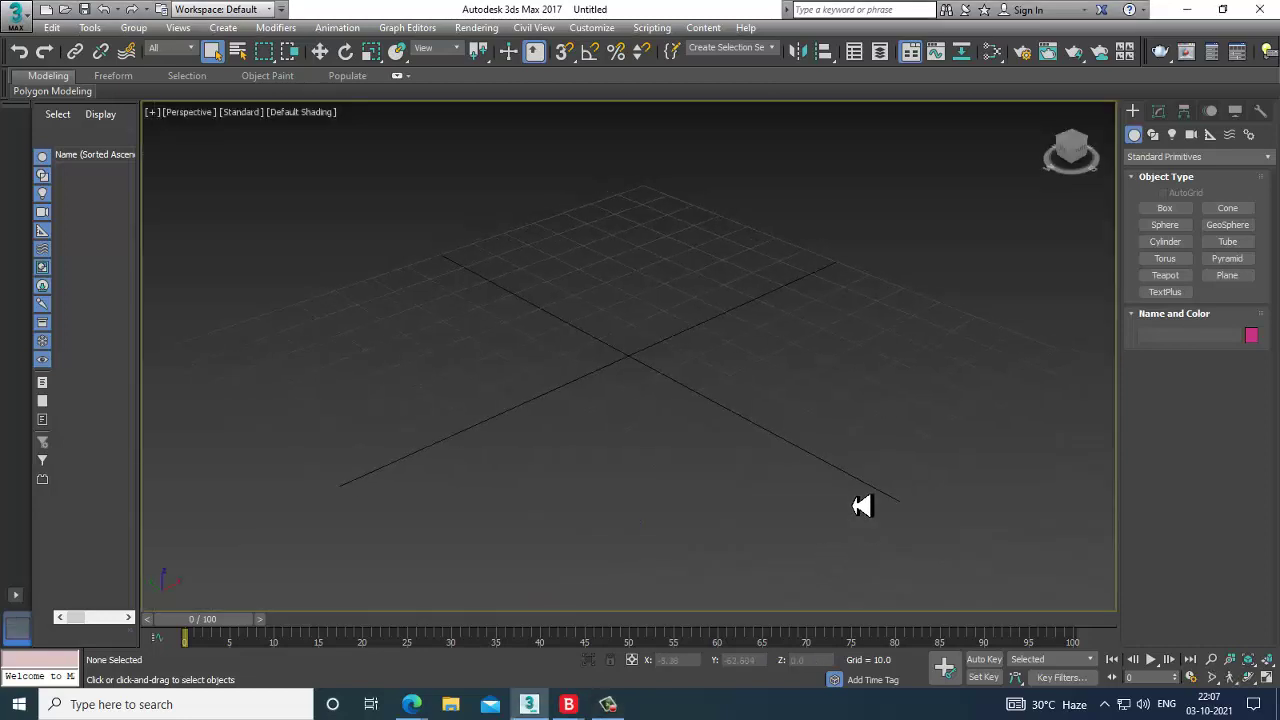
{"action": "middle_click_drag", "start_coordinate": [862, 506], "coordinate": [830, 421]}
{"action": "scroll", "coordinate": [868, 465], "scroll_direction": "down", "scroll_amount": 5}
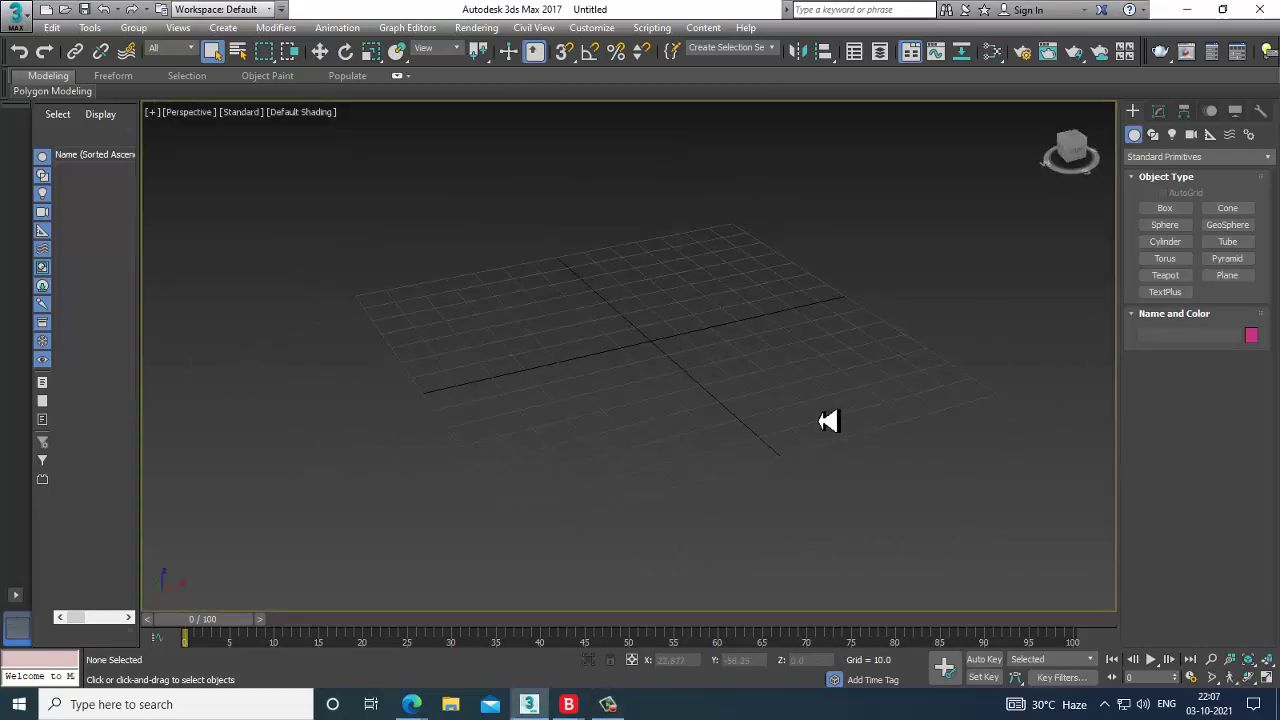
{"action": "left_click", "coordinate": [1224, 276]}
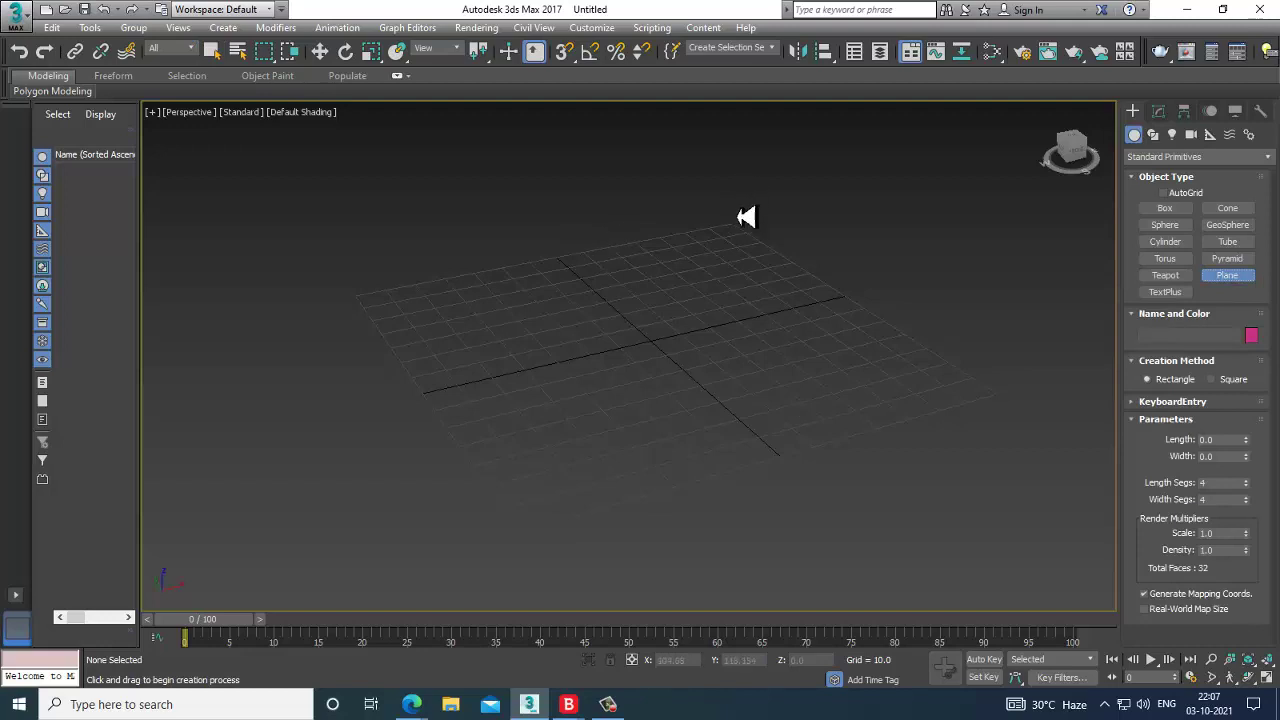
{"action": "left_click_drag", "start_coordinate": [746, 217], "coordinate": [550, 434]}
{"action": "right_click", "coordinate": [623, 403]}
{"action": "key", "text": "r"}
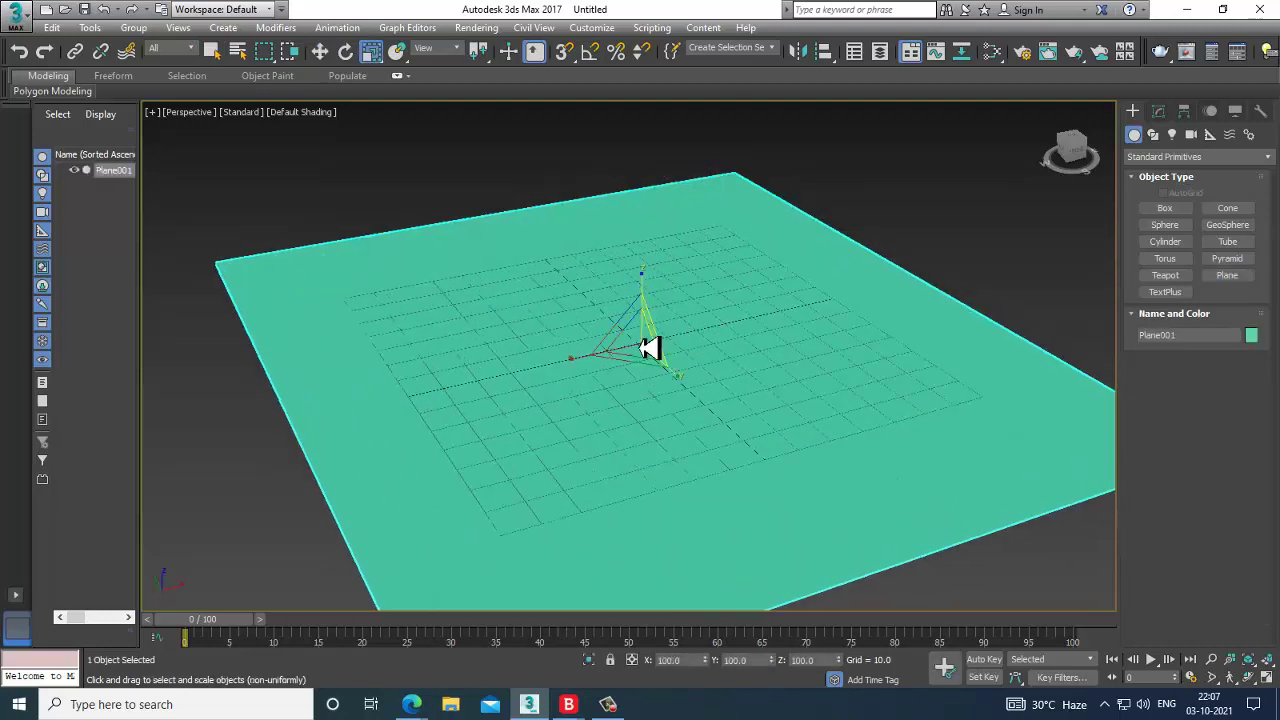
{"action": "left_click_drag", "start_coordinate": [650, 347], "coordinate": [626, 340]}
{"action": "key", "text": "w"}
Change the plane's object color to a custom light gray
{"action": "left_click", "coordinate": [1252, 335]}
{"action": "left_click", "coordinate": [737, 386]}
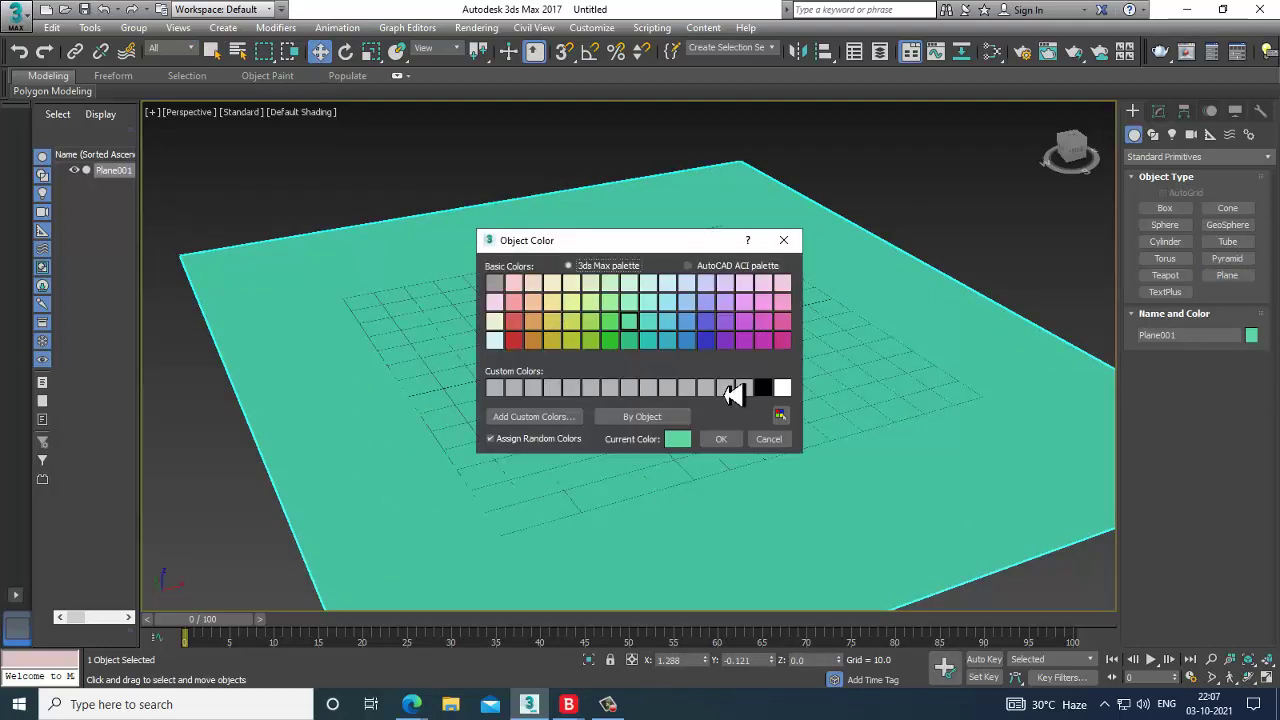
{"action": "left_click", "coordinate": [727, 443]}
{"action": "left_click", "coordinate": [895, 233]}
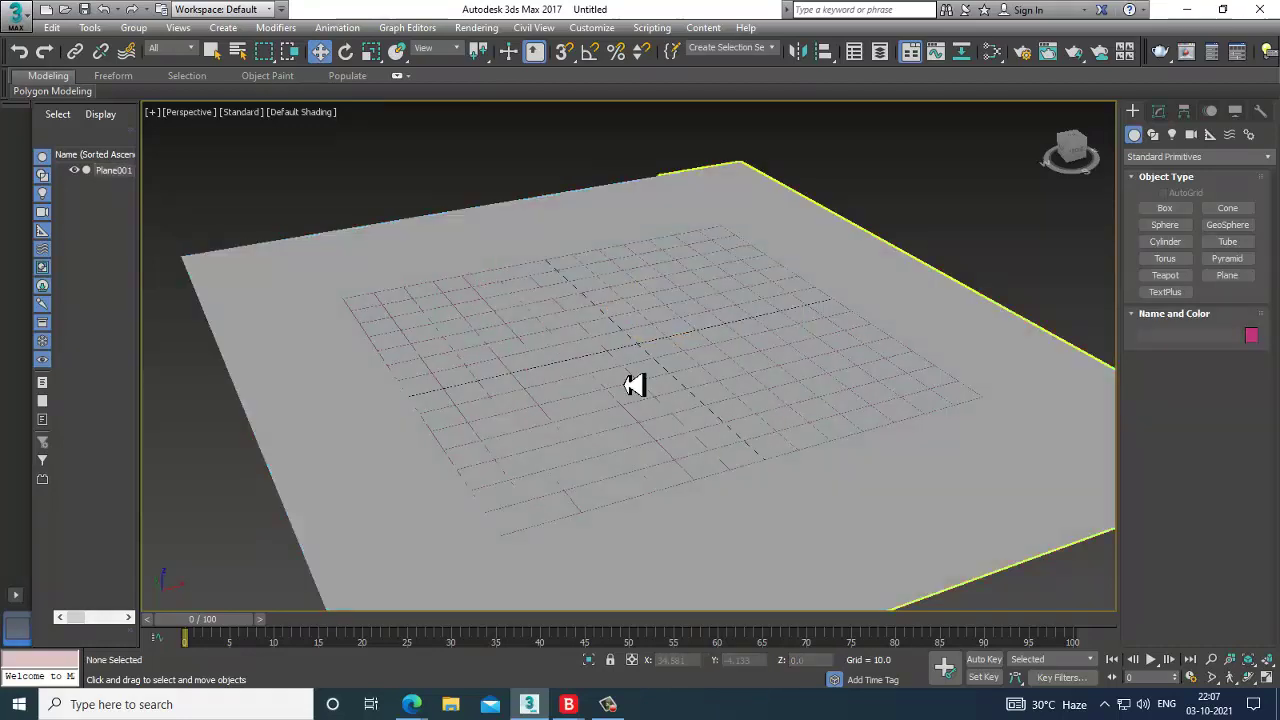
{"action": "left_click", "coordinate": [627, 373]}
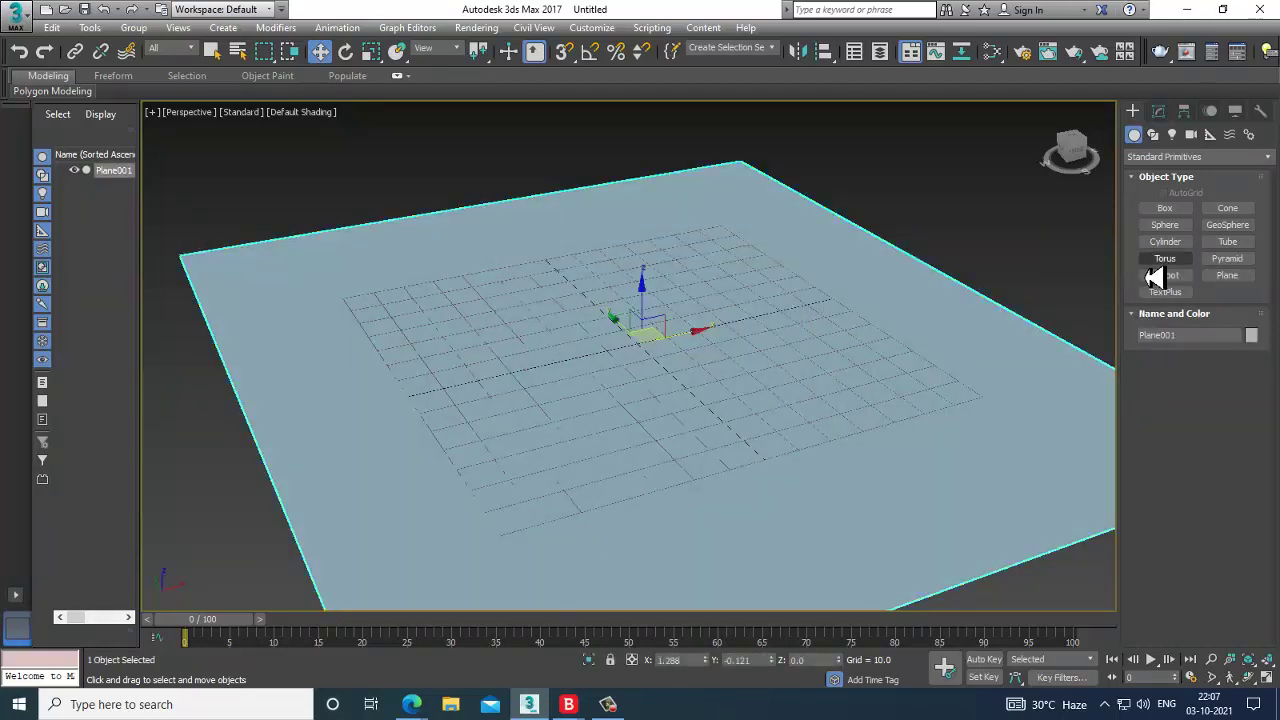
Create a sphere of about 45.9 radius near the plane's center and raise it to about Z 54, with edged faces displayed
{"action": "left_click", "coordinate": [1165, 225]}
{"action": "left_click_drag", "start_coordinate": [614, 355], "coordinate": [709, 423]}
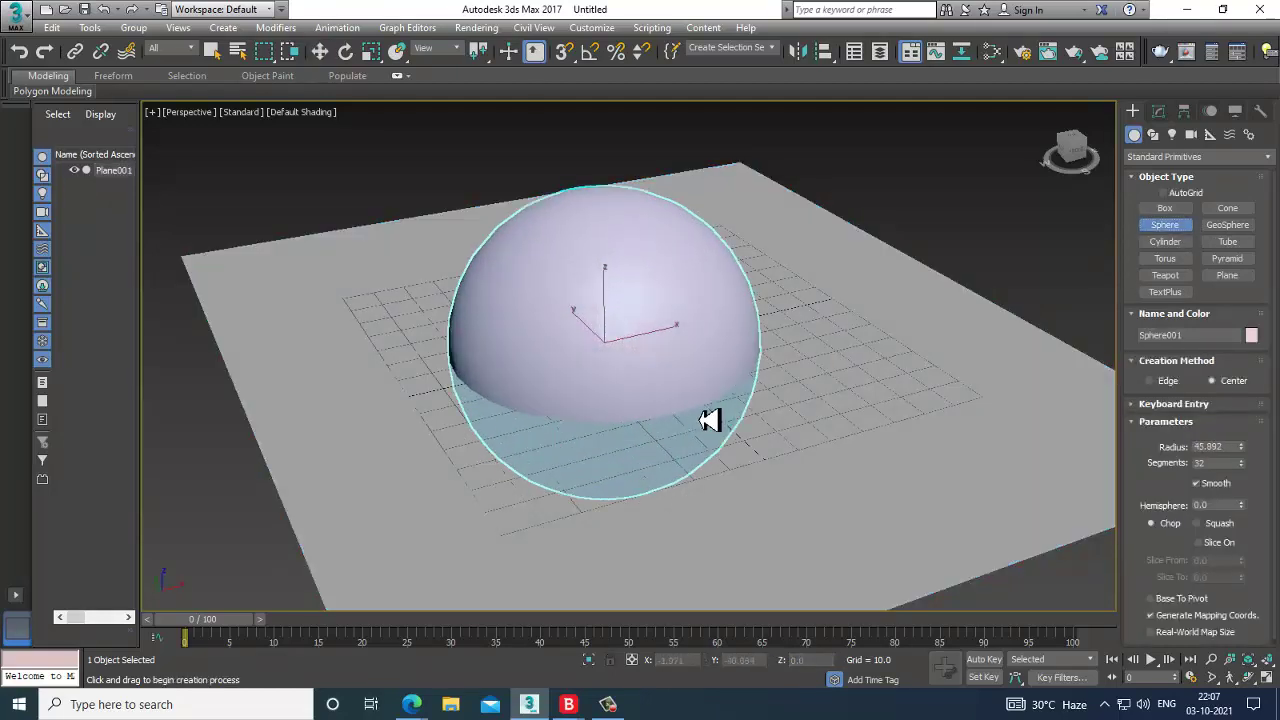
{"action": "key", "text": "w"}
{"action": "key", "text": "F4"}
{"action": "left_click_drag", "start_coordinate": [606, 305], "coordinate": [585, 126]}
{"action": "middle_click_drag", "start_coordinate": [687, 305], "coordinate": [712, 400]}
{"action": "middle_click_drag", "start_coordinate": [712, 351], "coordinate": [712, 314], "text": "alt"}
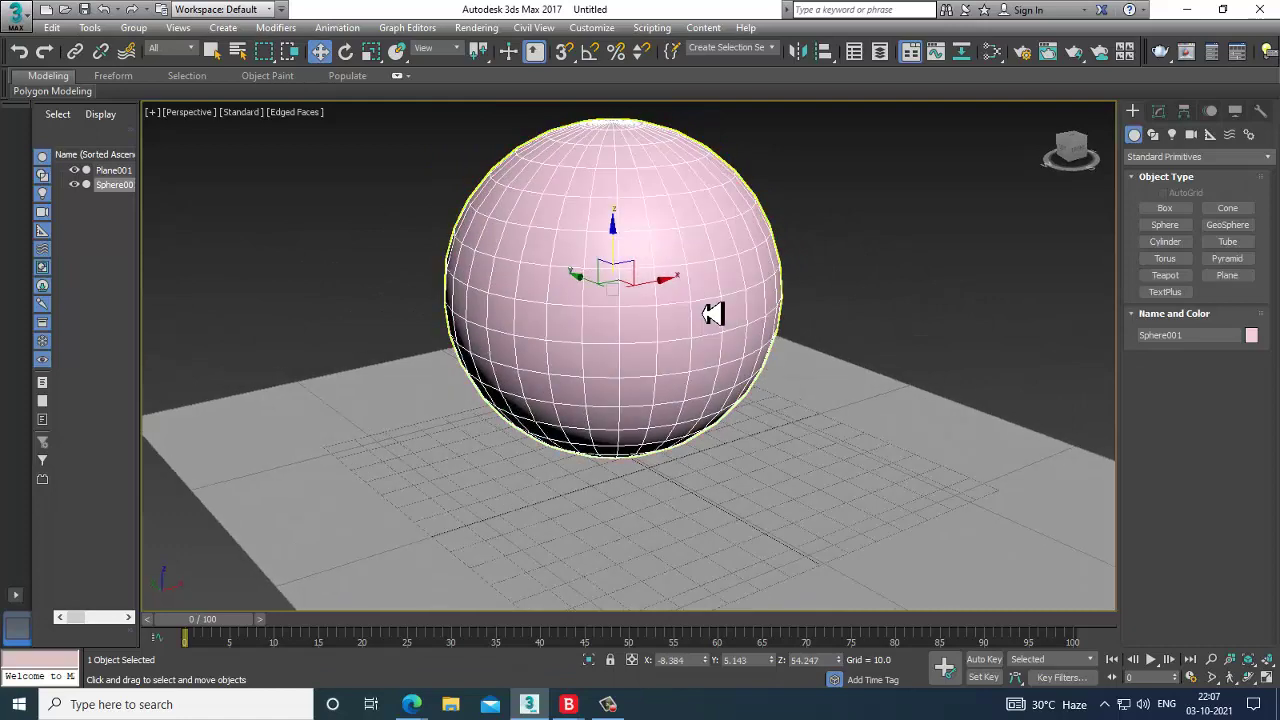
Rotate the sphere so that its poles are tilted away from the vertical axis
{"action": "key", "text": "e"}
{"action": "left_click_drag", "start_coordinate": [651, 280], "coordinate": [633, 242]}
{"action": "key", "text": "w"}
Increase the sphere's segments to 55
{"action": "left_click", "coordinate": [1160, 112]}
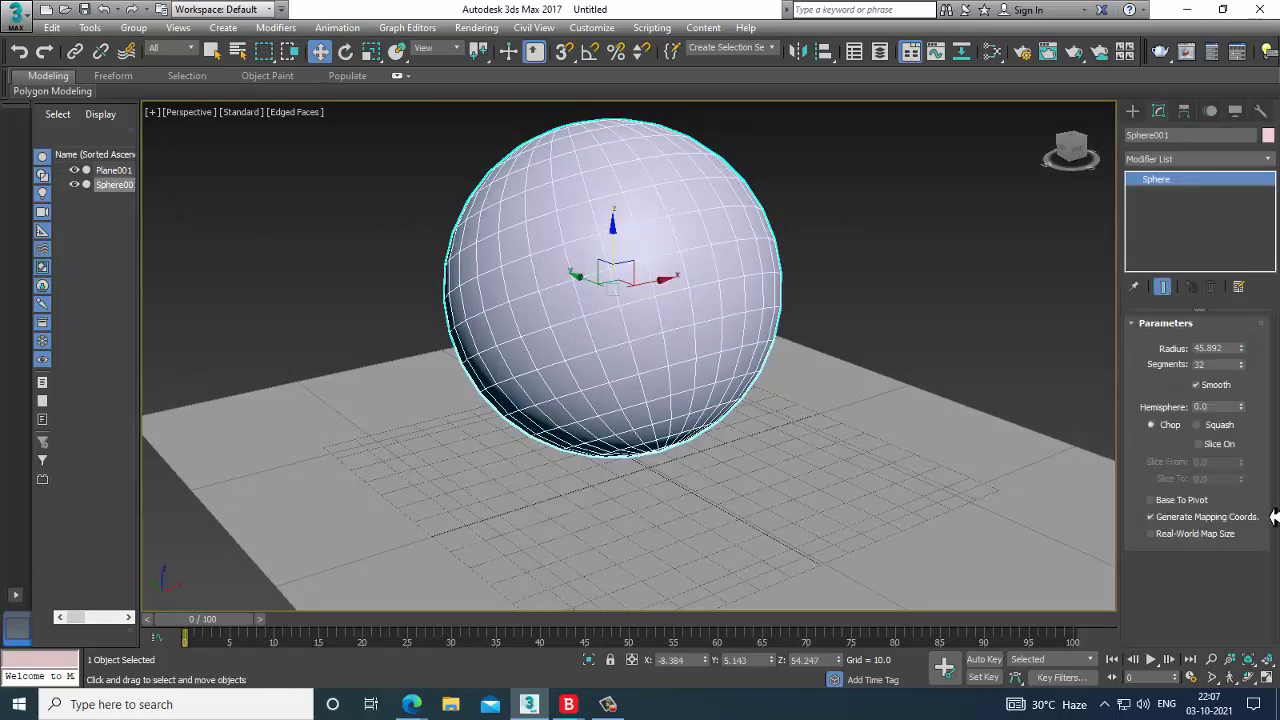
{"action": "left_click_drag", "start_coordinate": [1243, 367], "coordinate": [1243, 367]}
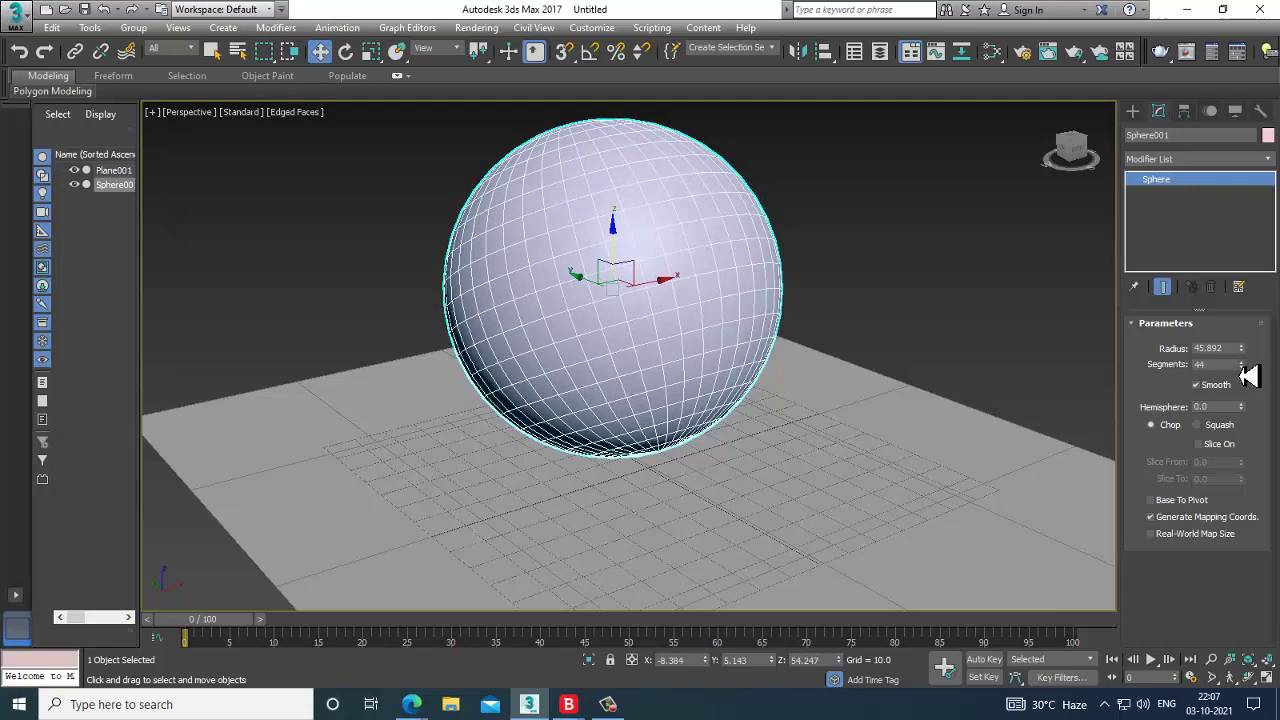
{"action": "left_click_drag", "start_coordinate": [1243, 367], "coordinate": [1243, 367]}
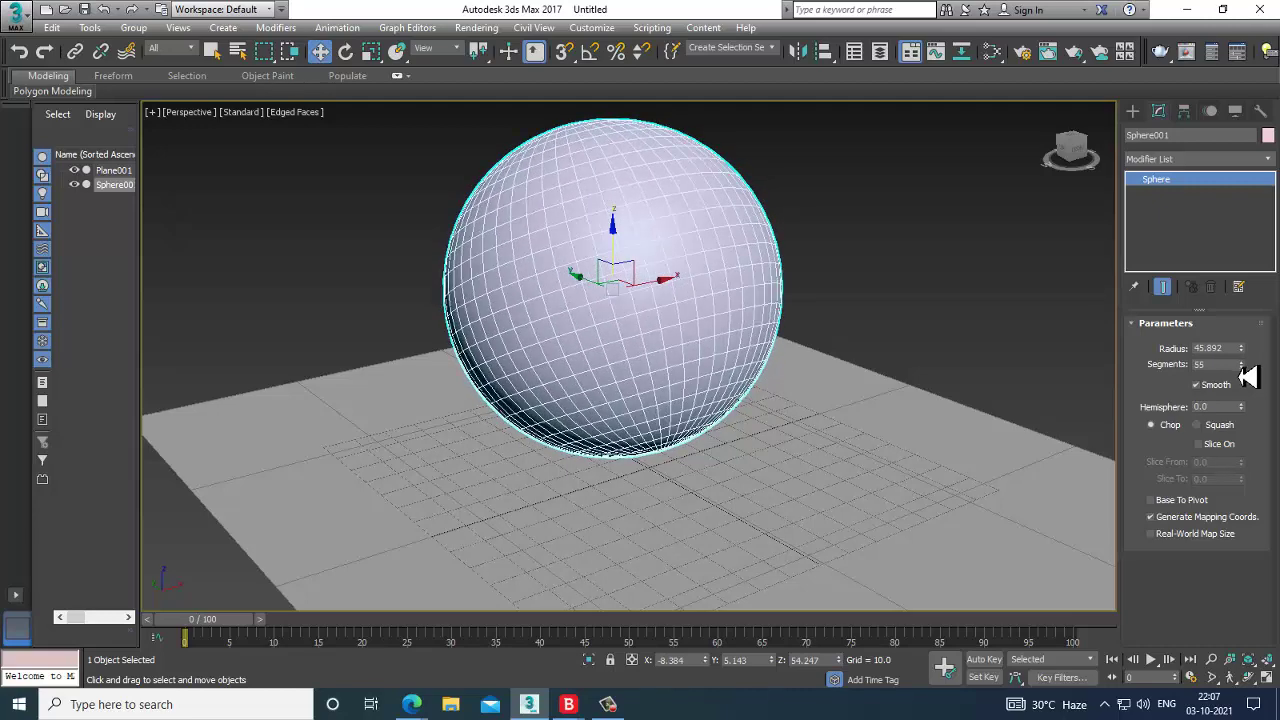
Convert the sphere to an Editable Poly
{"action": "right_click", "coordinate": [641, 249]}
{"action": "mouse_move", "coordinate": [734, 352]}
{"action": "left_click", "coordinate": [916, 348]}
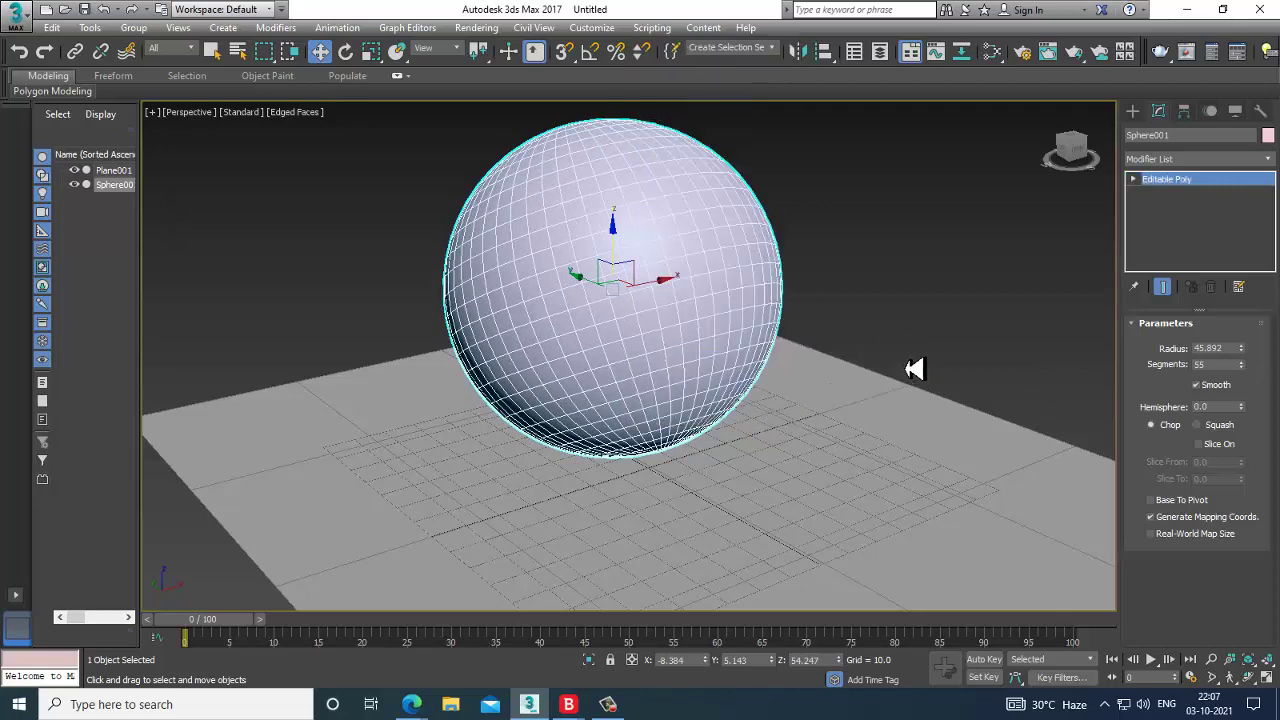
{"action": "left_click", "coordinate": [913, 366]}
{"action": "mouse_move", "coordinate": [751, 297]}
{"action": "middle_mouse_down", "text": "alt"}
{"action": "mouse_move", "coordinate": [837, 297]}
{"action": "mouse_move", "coordinate": [740, 305]}
{"action": "middle_mouse_up", "text": "alt"}
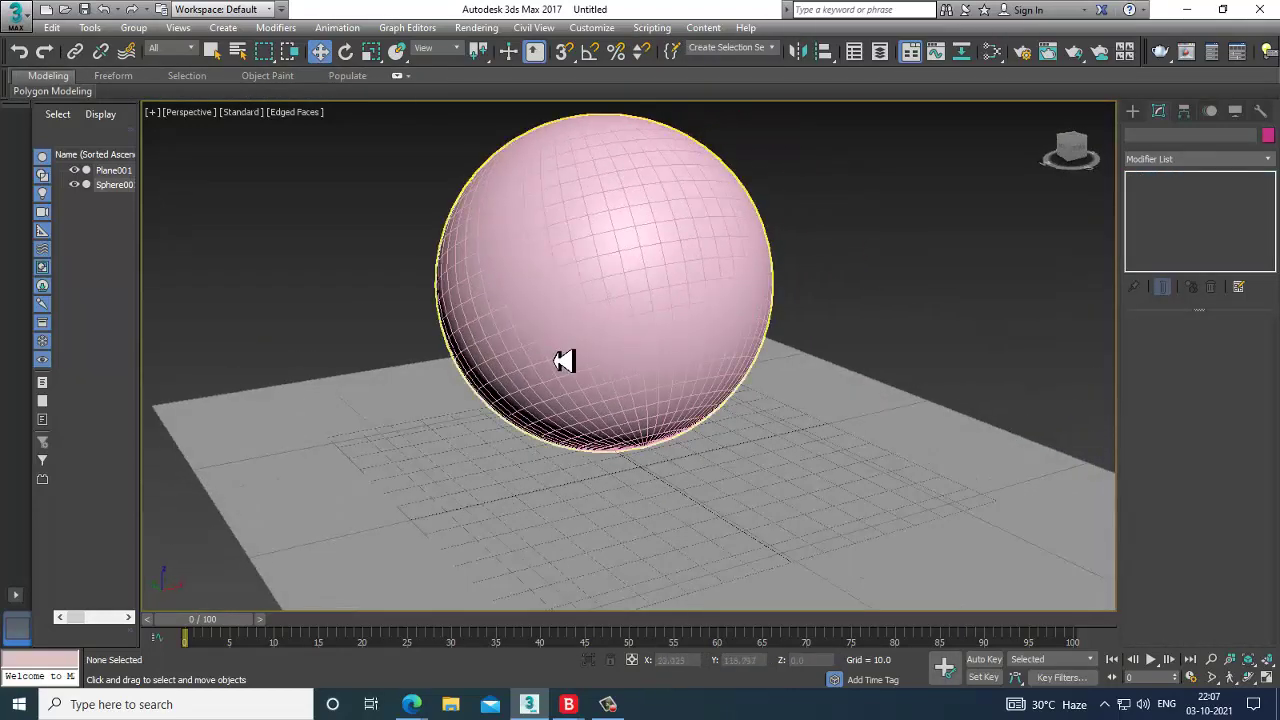
Rename the sphere as "Bean bag"
{"action": "left_click", "coordinate": [818, 544]}
{"action": "left_click", "coordinate": [609, 243]}
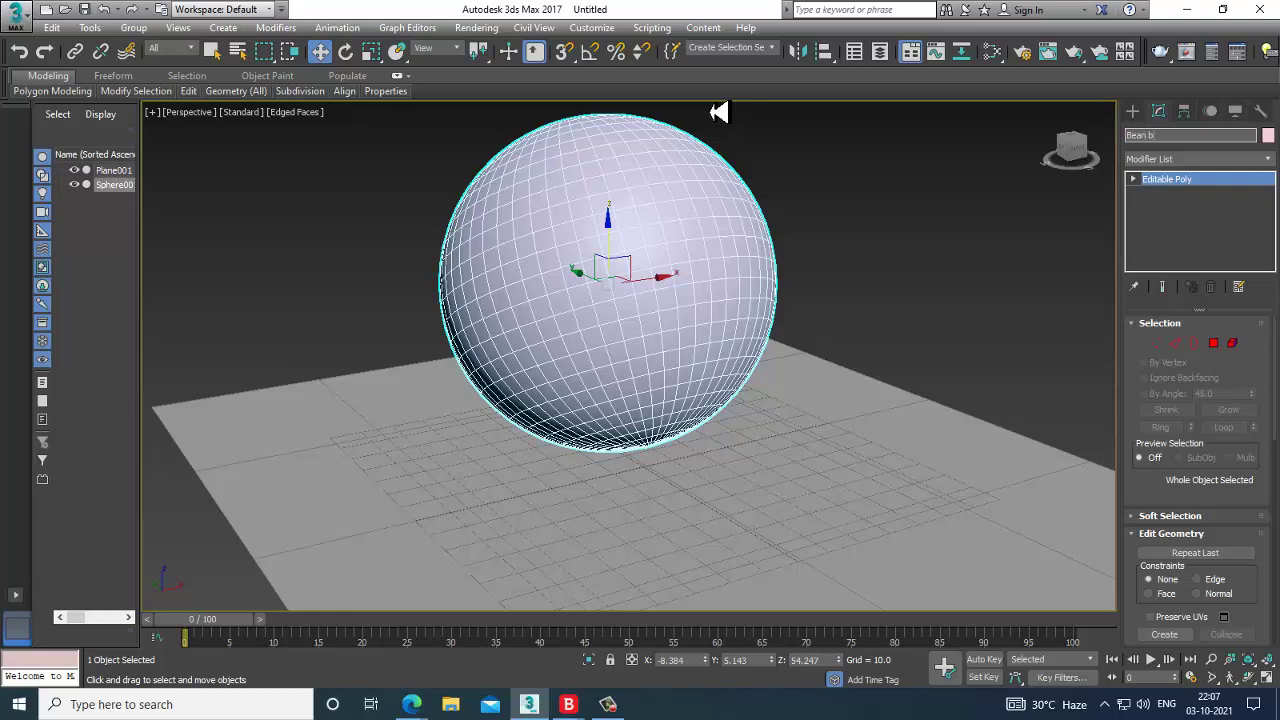
{"action": "key", "text": "Return"}
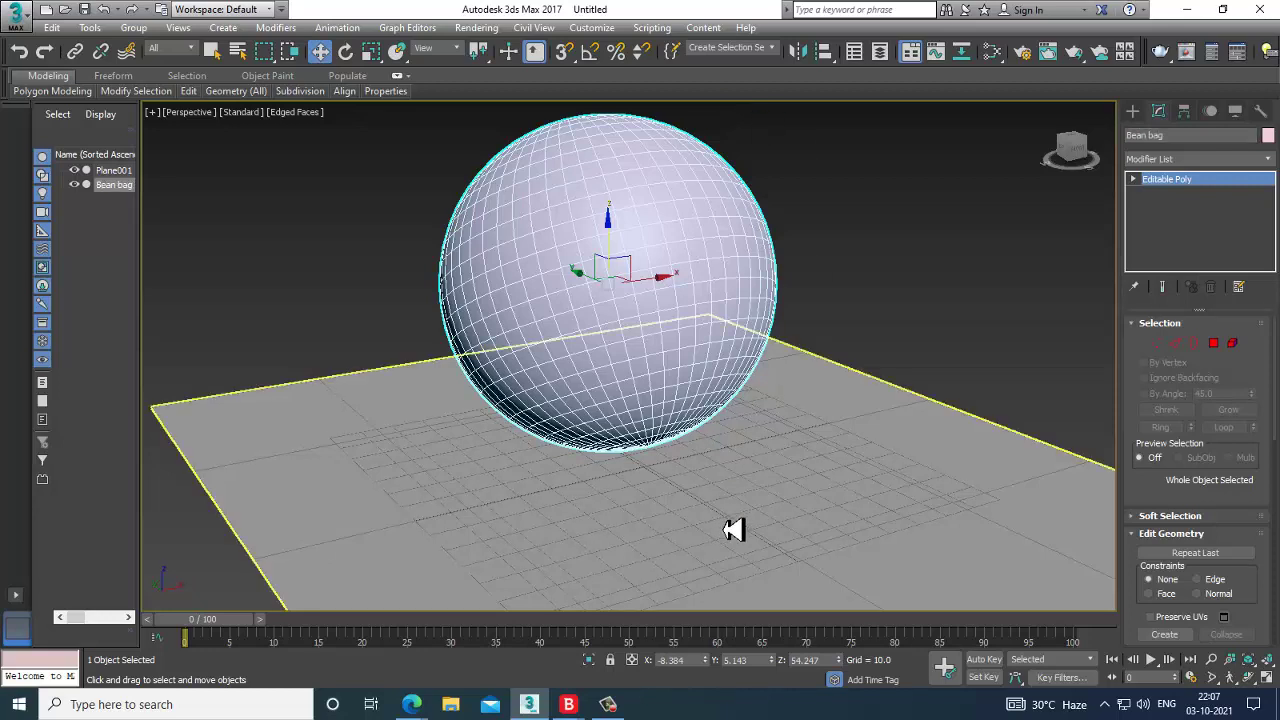
Set the ground plane as a MassFX static rigid body
{"action": "left_click", "coordinate": [931, 551]}
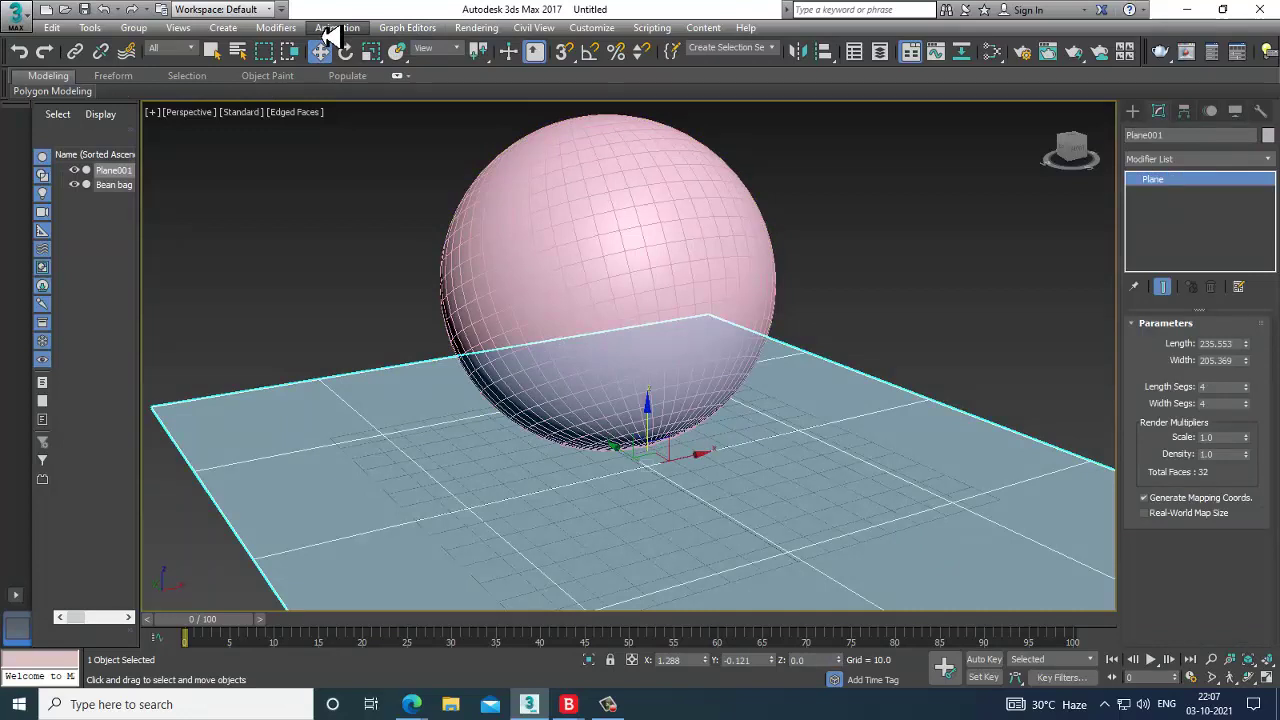
{"action": "left_click", "coordinate": [330, 28]}
{"action": "mouse_move", "coordinate": [420, 244]}
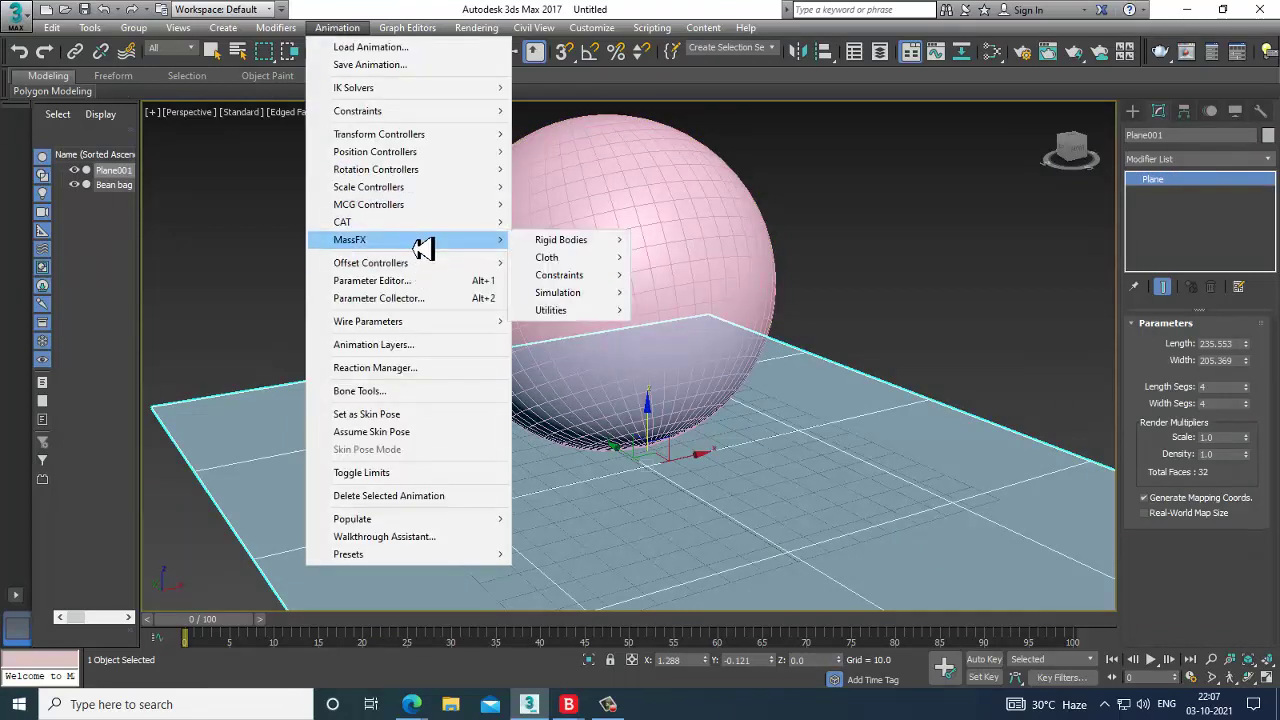
{"action": "mouse_move", "coordinate": [575, 253]}
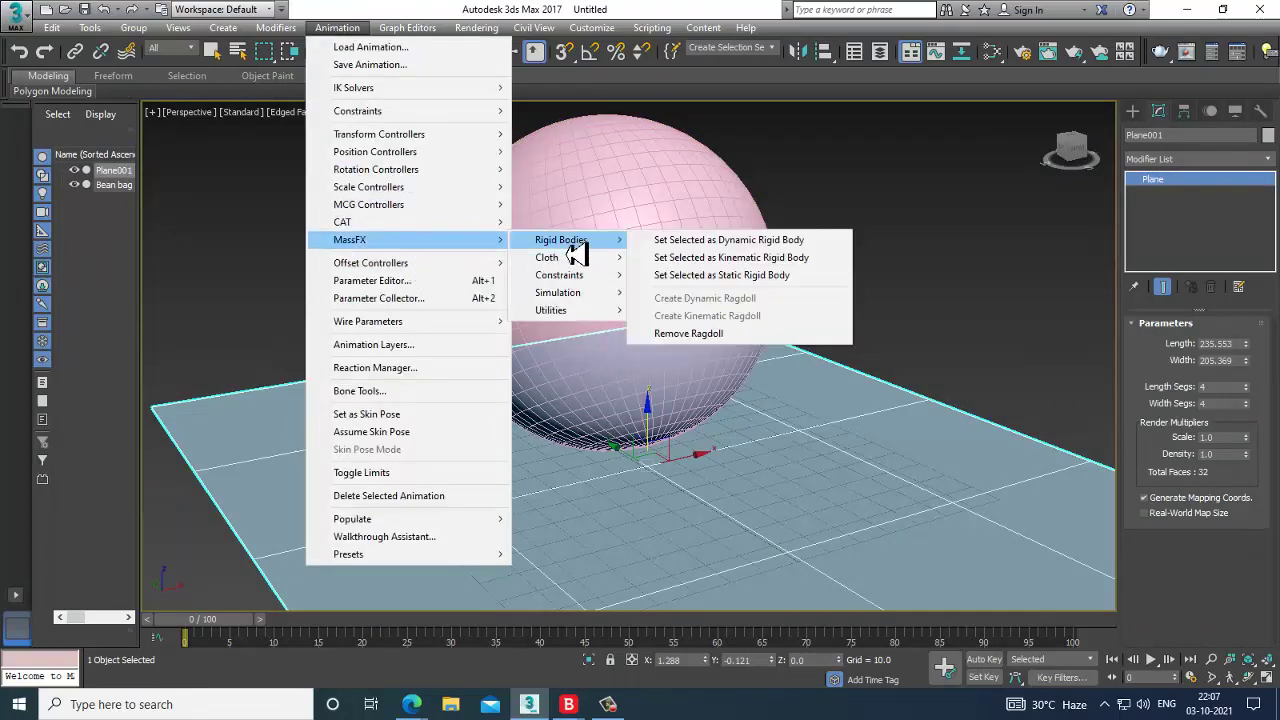
{"action": "left_click", "coordinate": [752, 288]}
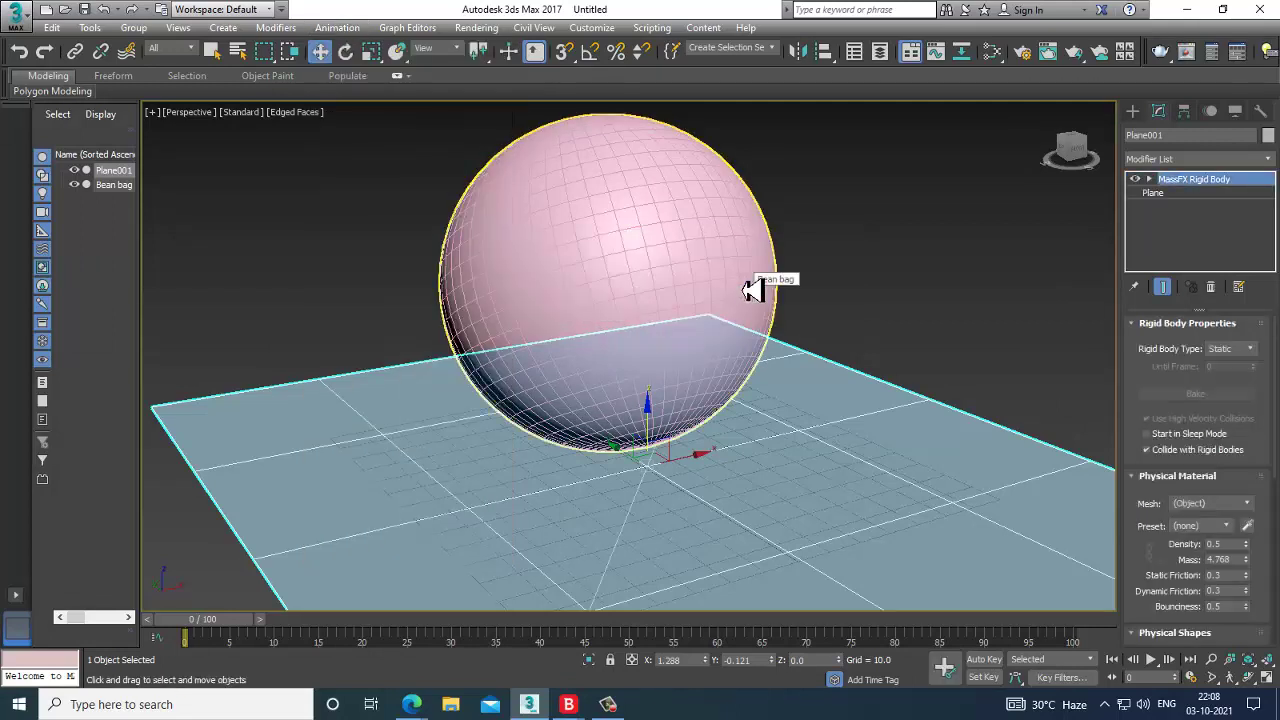
Set the plane's physical shape type to Original in its MassFX Rigid Body modifier
{"action": "scroll", "coordinate": [785, 370], "scroll_direction": "down", "scroll_amount": 5}
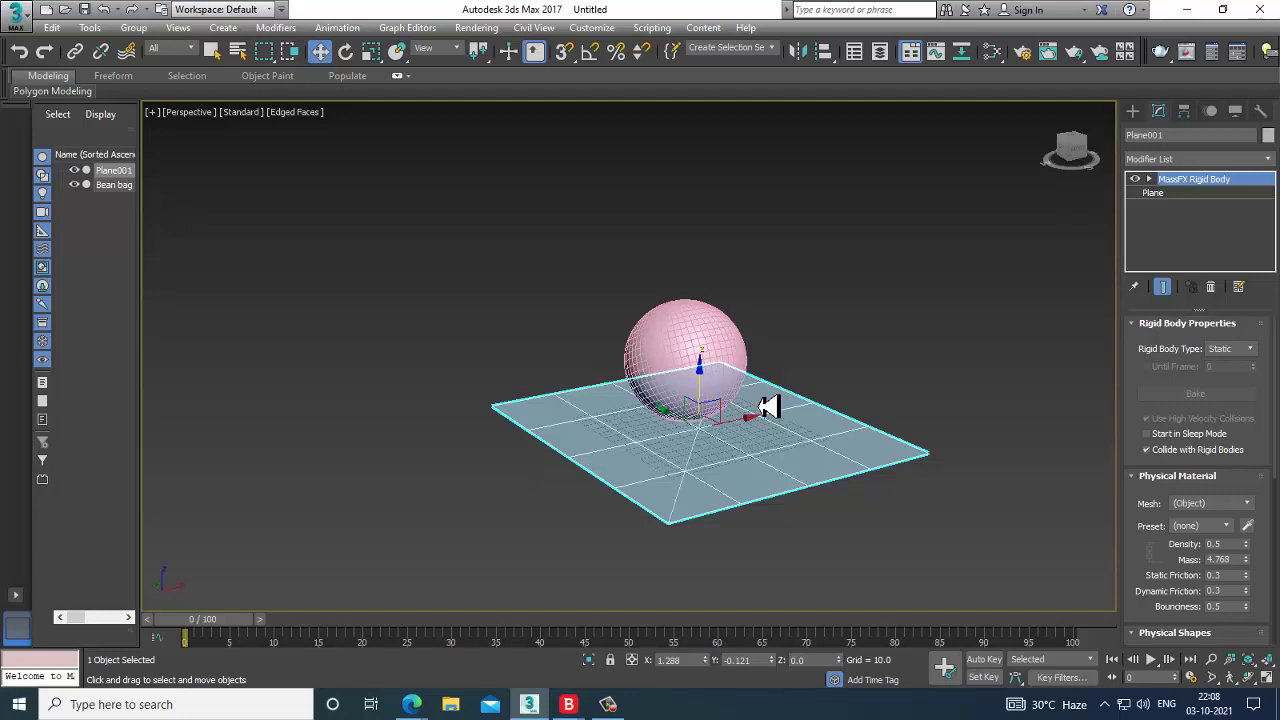
{"action": "middle_click_drag", "start_coordinate": [790, 408], "coordinate": [795, 419]}
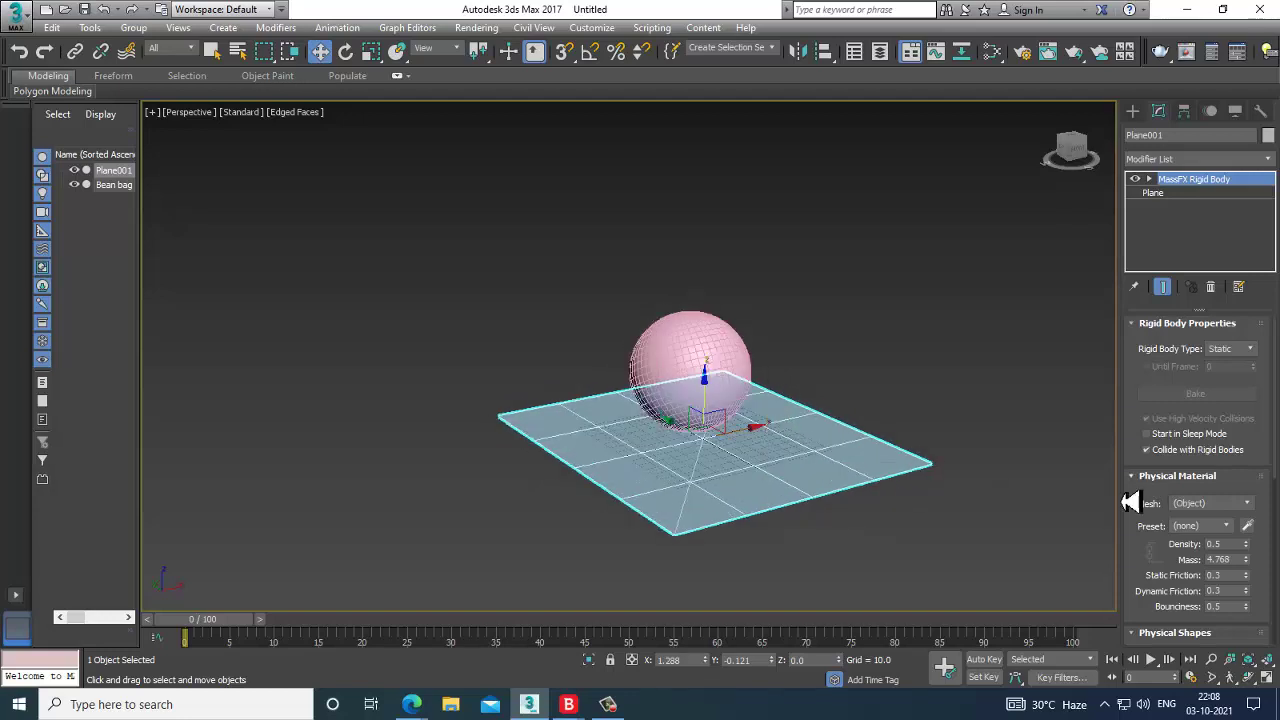
{"action": "left_click_drag", "start_coordinate": [1143, 559], "coordinate": [1126, 266]}
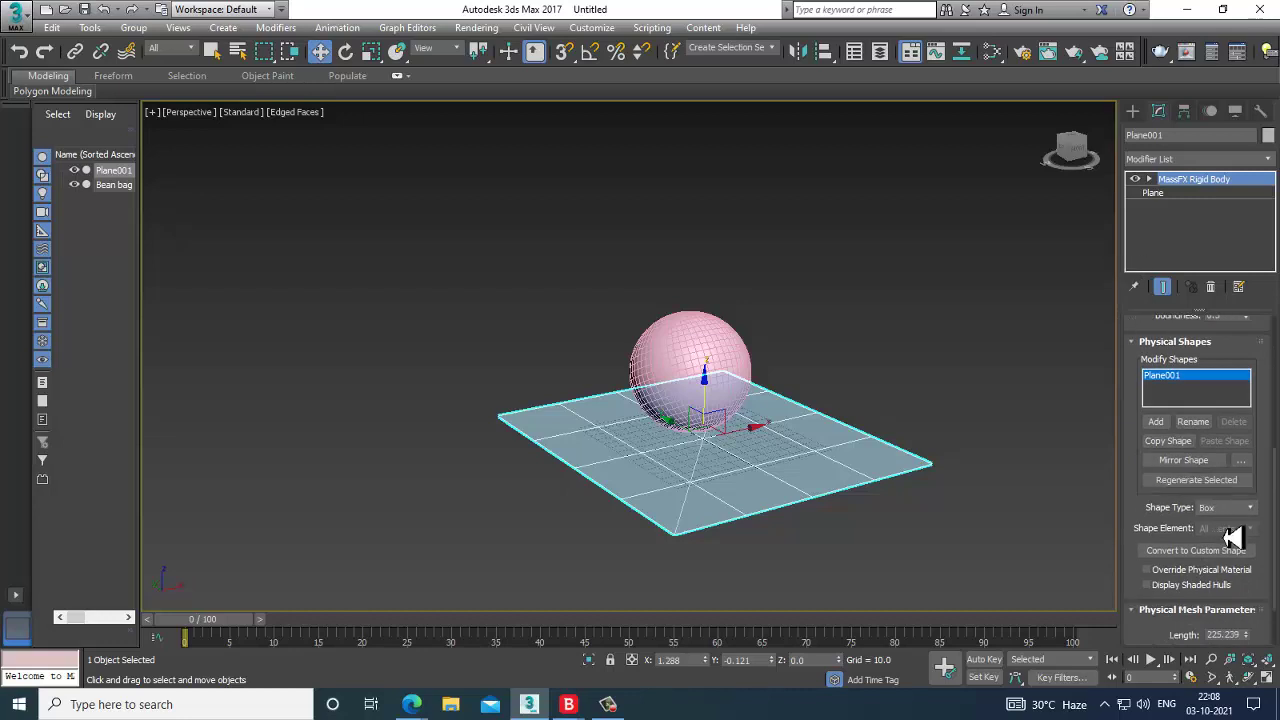
{"action": "left_click", "coordinate": [1236, 508]}
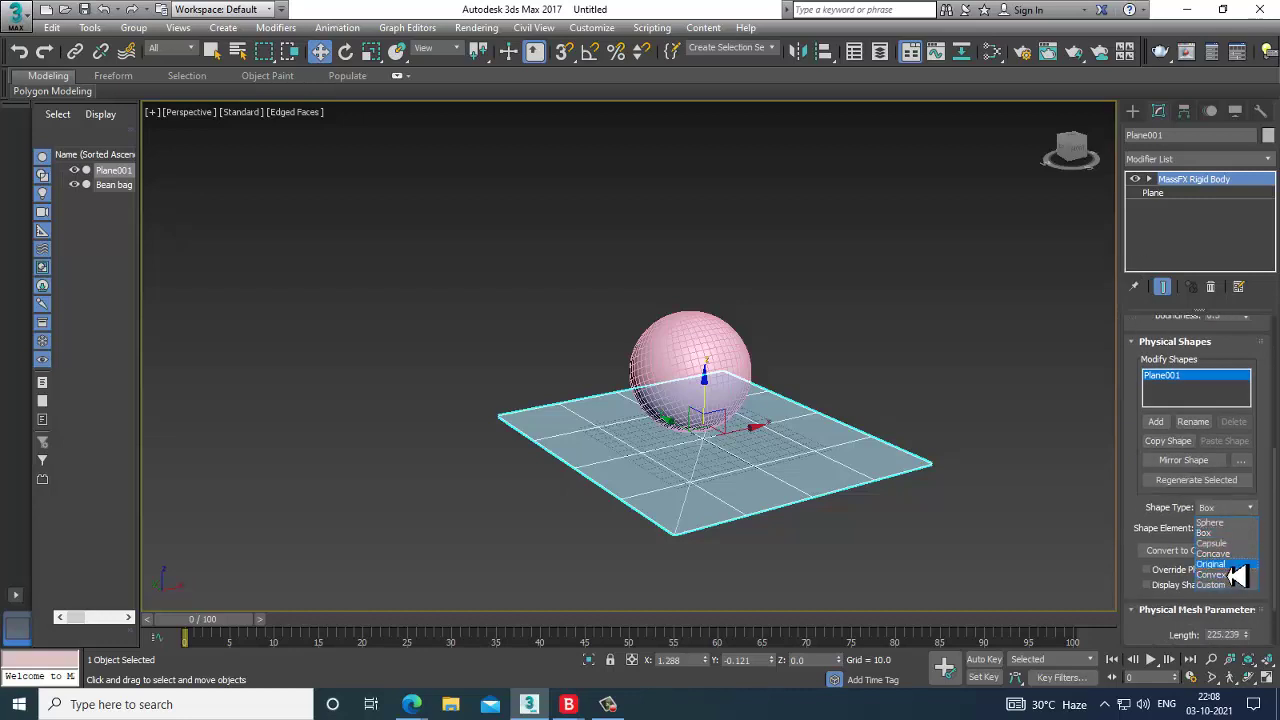
{"action": "left_click", "coordinate": [1224, 564]}
{"action": "left_click", "coordinate": [822, 357]}
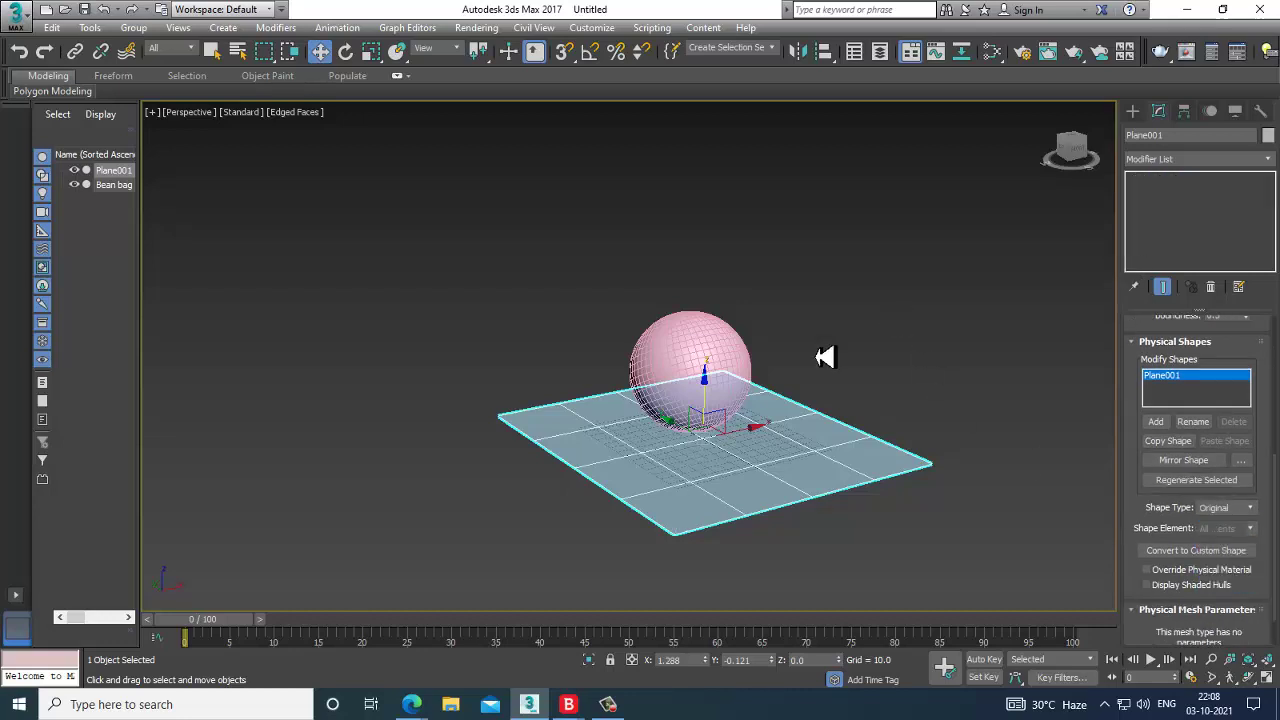
Make the Bean bag sphere a MassFX mCloth object
{"action": "scroll", "coordinate": [742, 386], "scroll_direction": "up", "scroll_amount": 2}
{"action": "middle_click_drag", "start_coordinate": [730, 398], "coordinate": [811, 424]}
{"action": "scroll", "coordinate": [710, 407], "scroll_direction": "up", "scroll_amount": 3}
{"action": "left_click", "coordinate": [604, 375]}
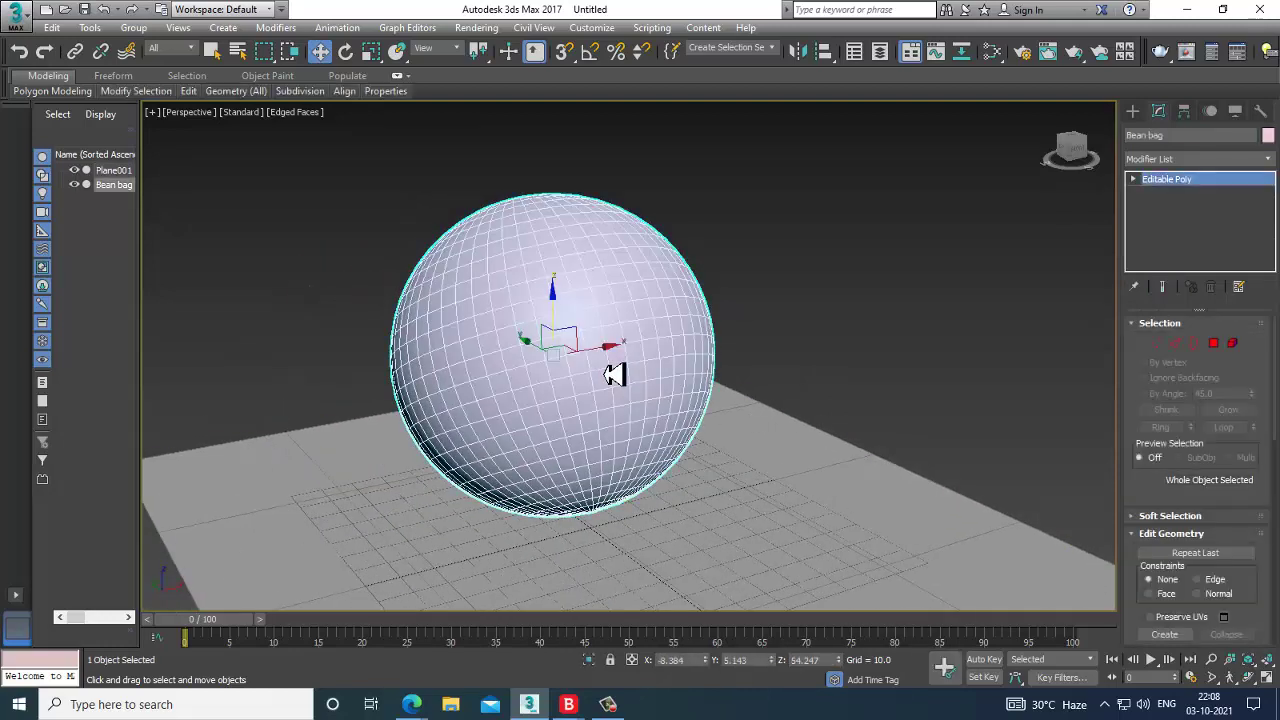
{"action": "left_click", "coordinate": [345, 31]}
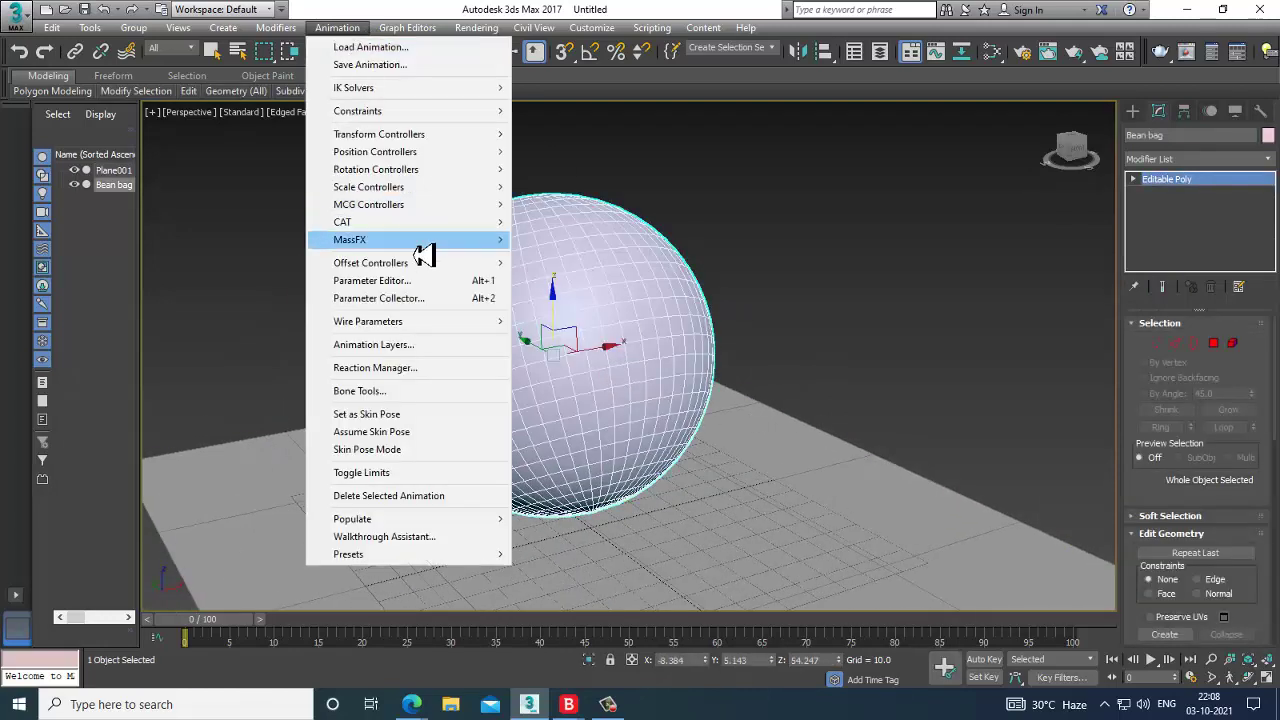
{"action": "mouse_move", "coordinate": [420, 242]}
{"action": "mouse_move", "coordinate": [606, 258]}
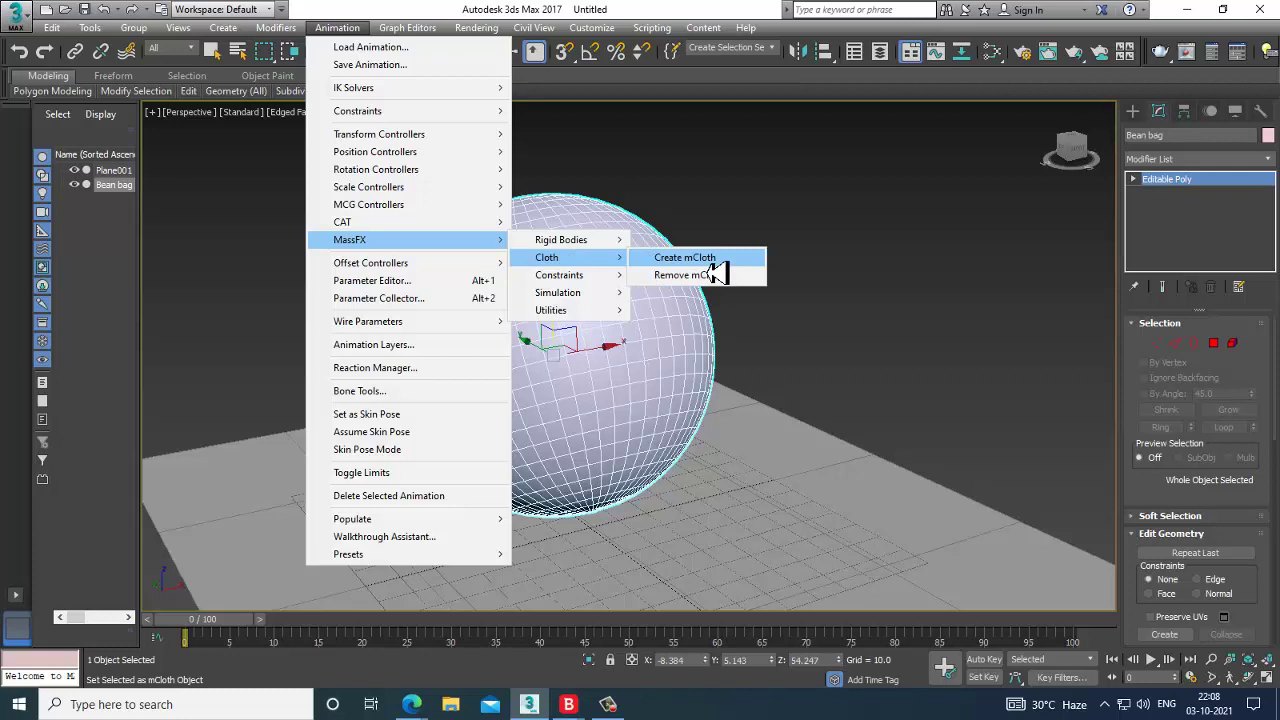
{"action": "left_click", "coordinate": [714, 265]}
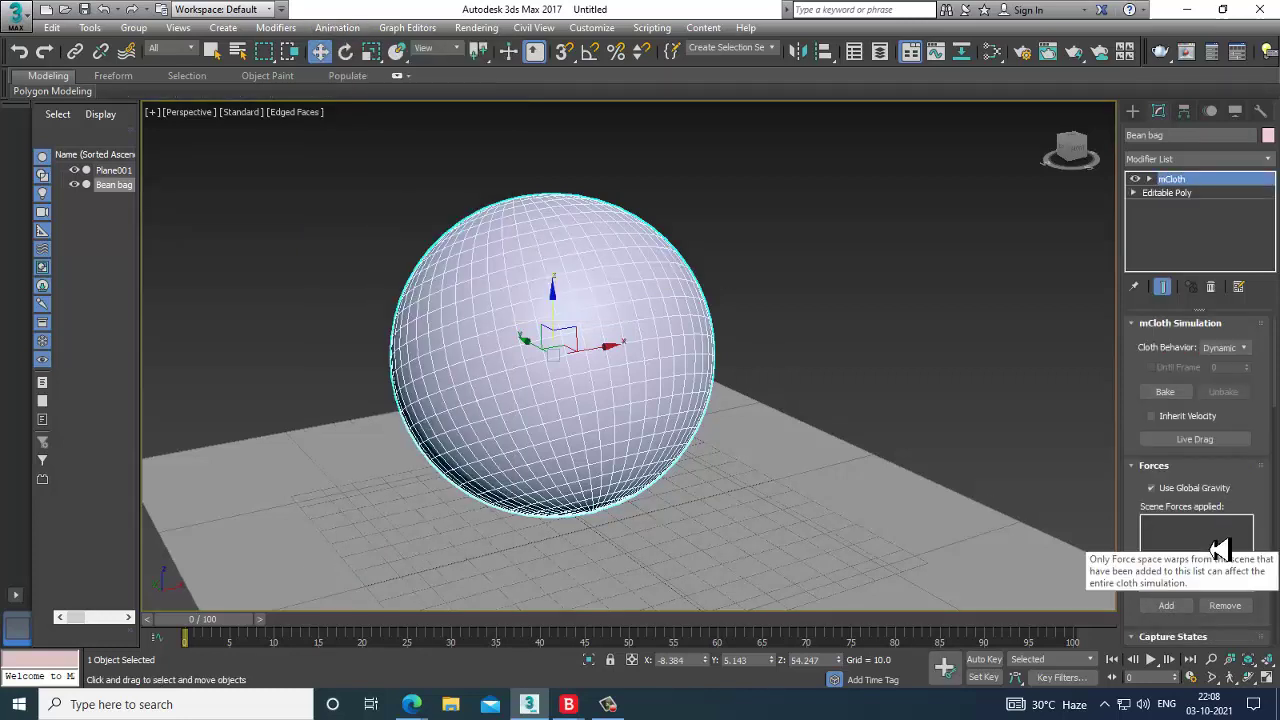
Play the MassFX simulation to preview the Bean bag falling onto the plane, and return to frame 0
{"action": "middle_click_drag", "start_coordinate": [788, 320], "coordinate": [816, 320]}
{"action": "middle_click_drag", "start_coordinate": [667, 312], "coordinate": [657, 307]}
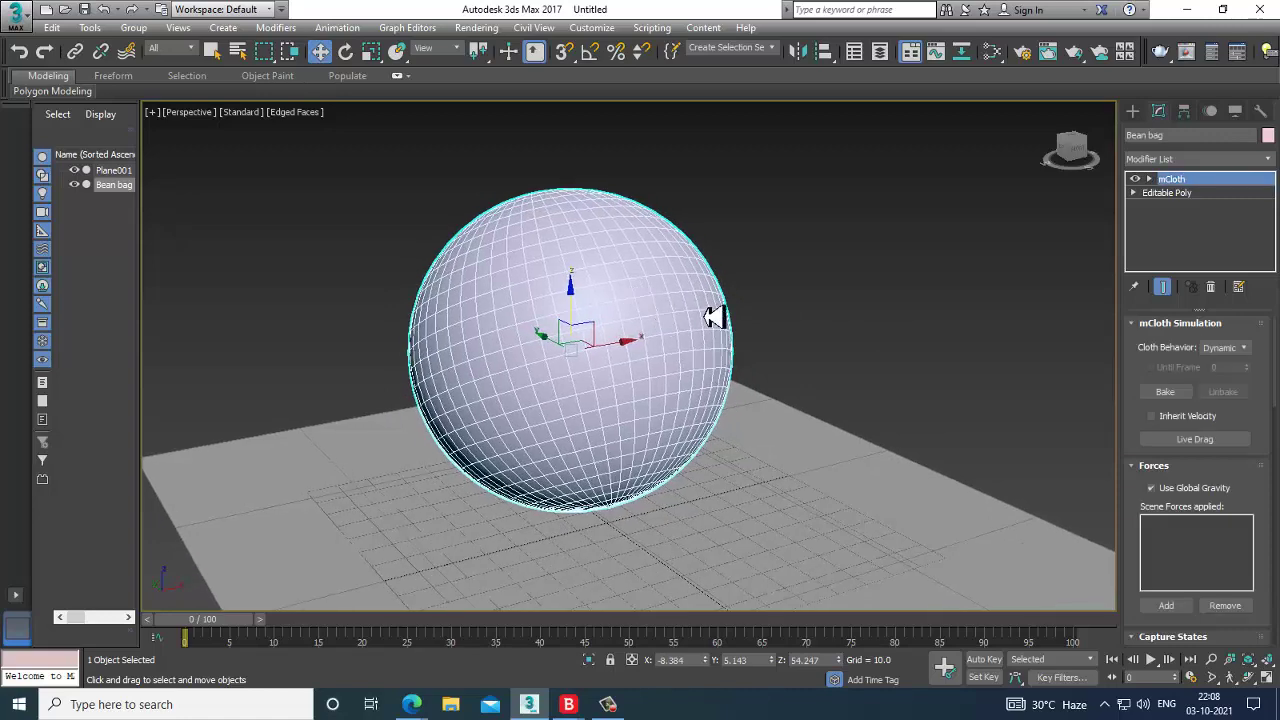
{"action": "left_click", "coordinate": [834, 278]}
{"action": "left_click", "coordinate": [590, 304]}
{"action": "left_click", "coordinate": [340, 27]}
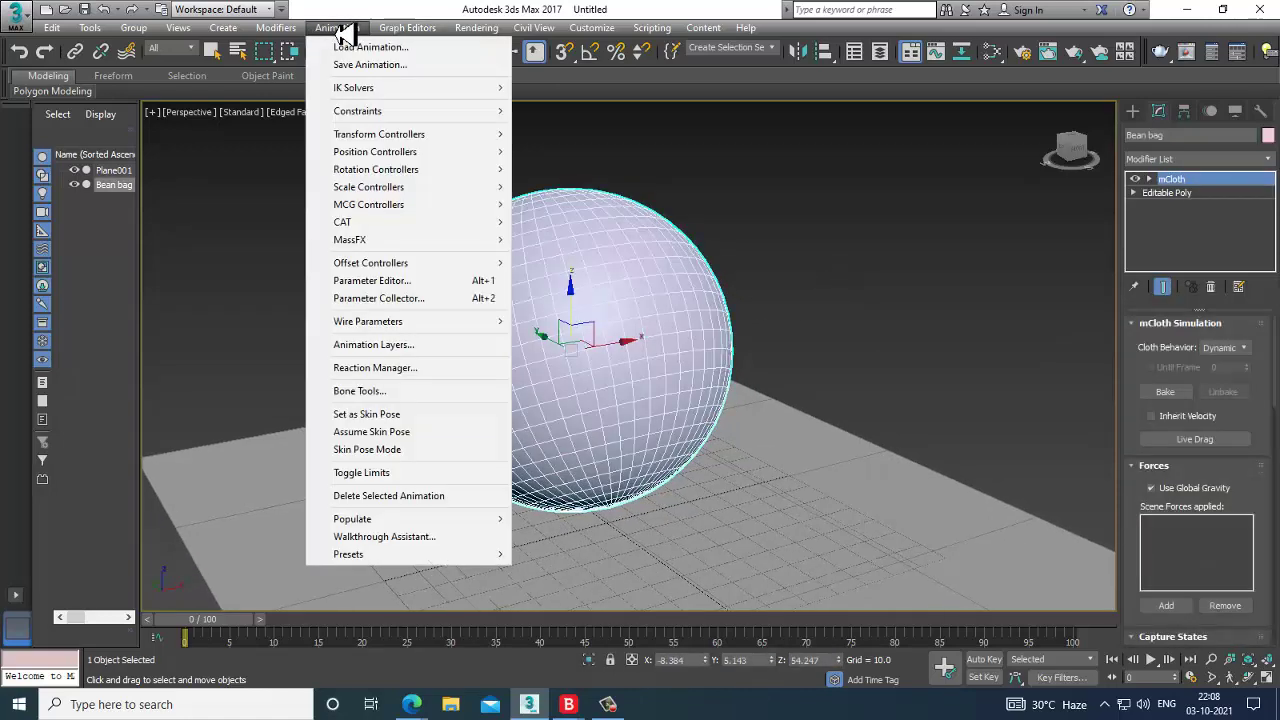
{"action": "mouse_move", "coordinate": [448, 241]}
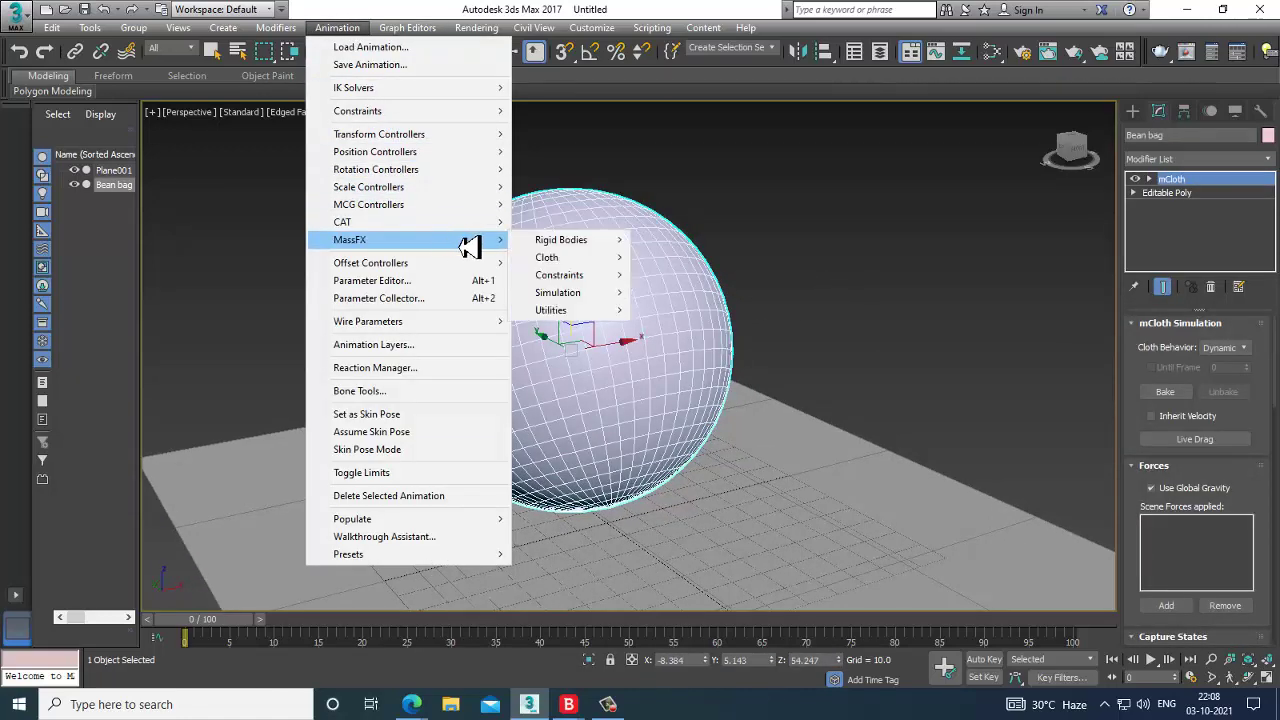
{"action": "mouse_move", "coordinate": [580, 299]}
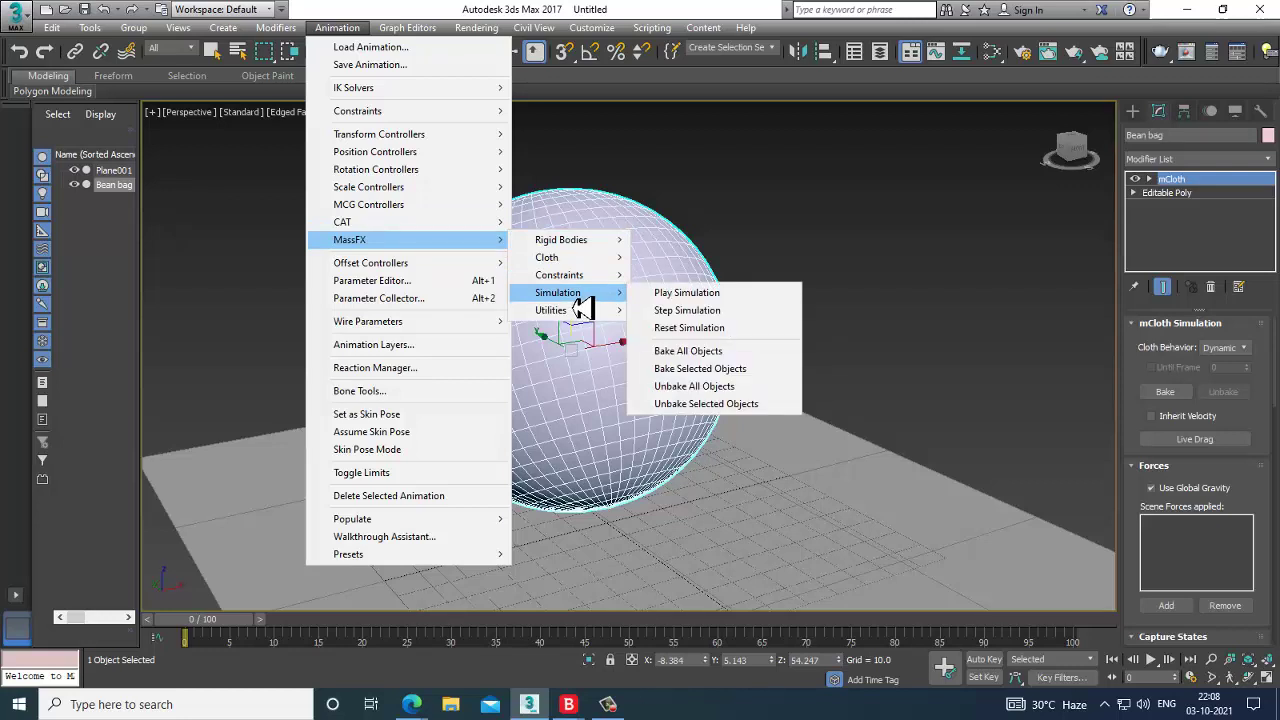
{"action": "left_click", "coordinate": [706, 293]}
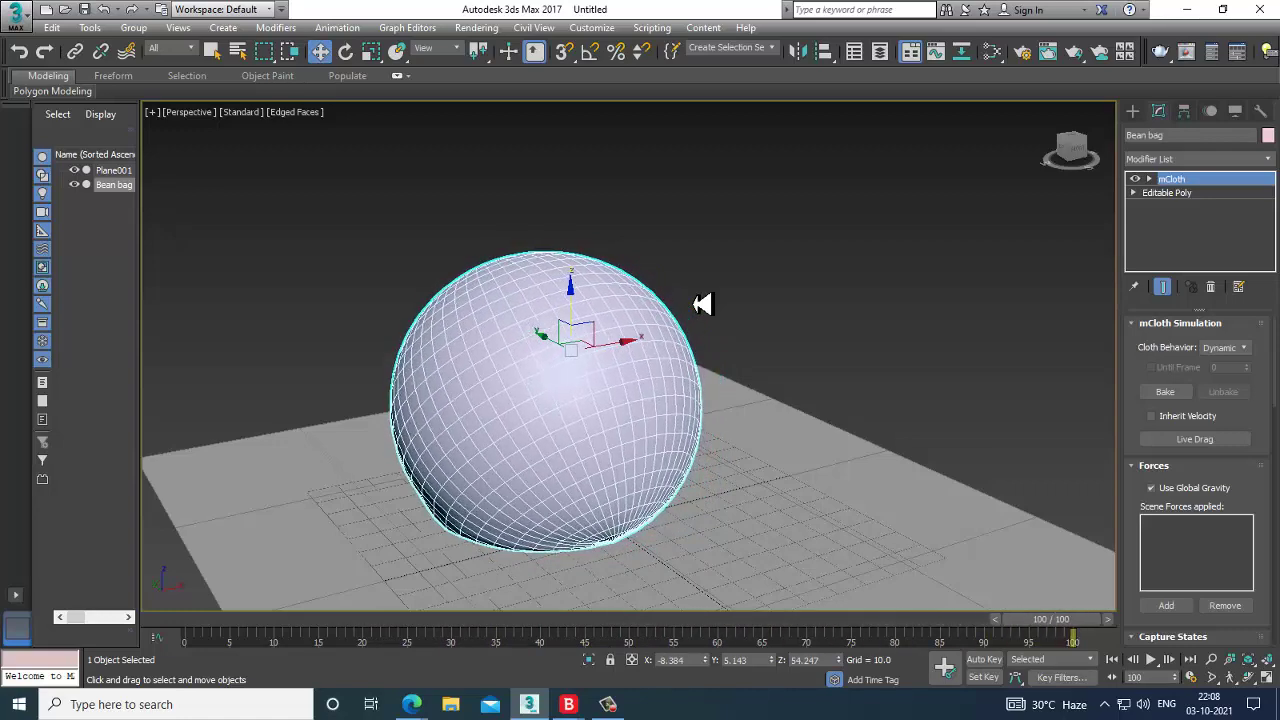
{"action": "middle_click_drag", "start_coordinate": [606, 355], "coordinate": [746, 370], "text": "alt"}
{"action": "key", "text": "Home"}
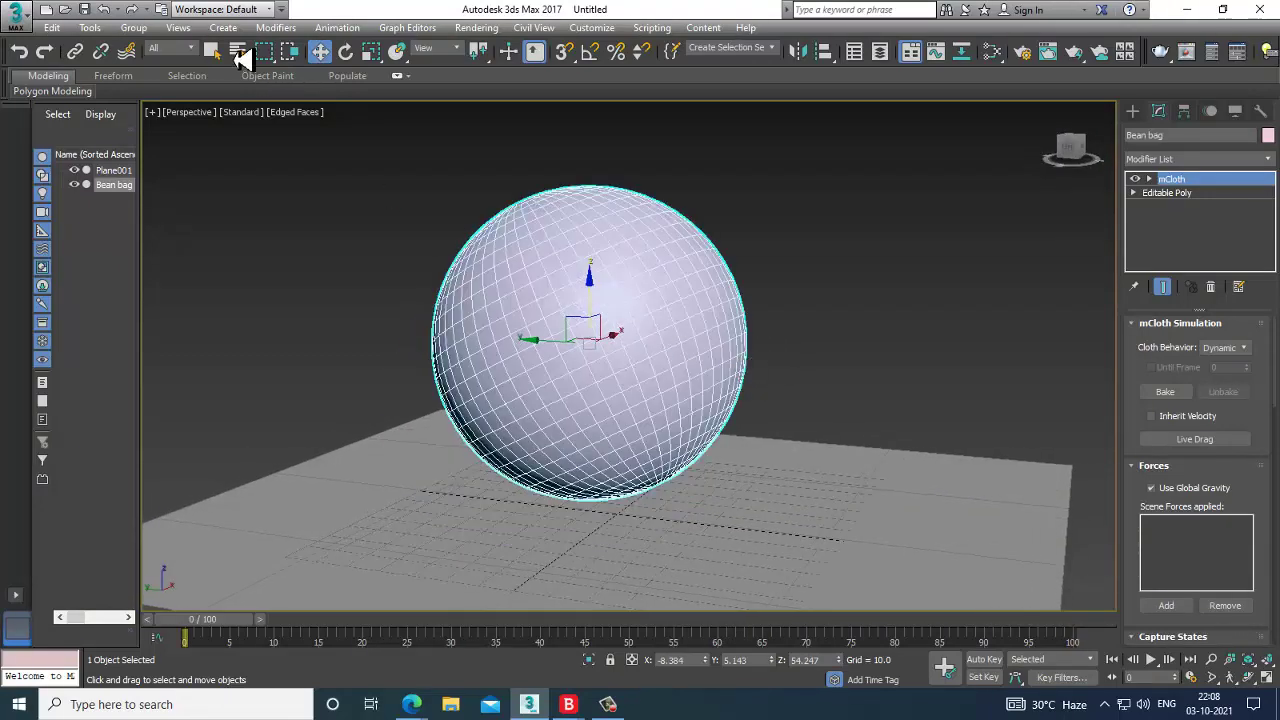
Reset the MassFX simulation to its starting state
{"action": "left_click", "coordinate": [337, 27]}
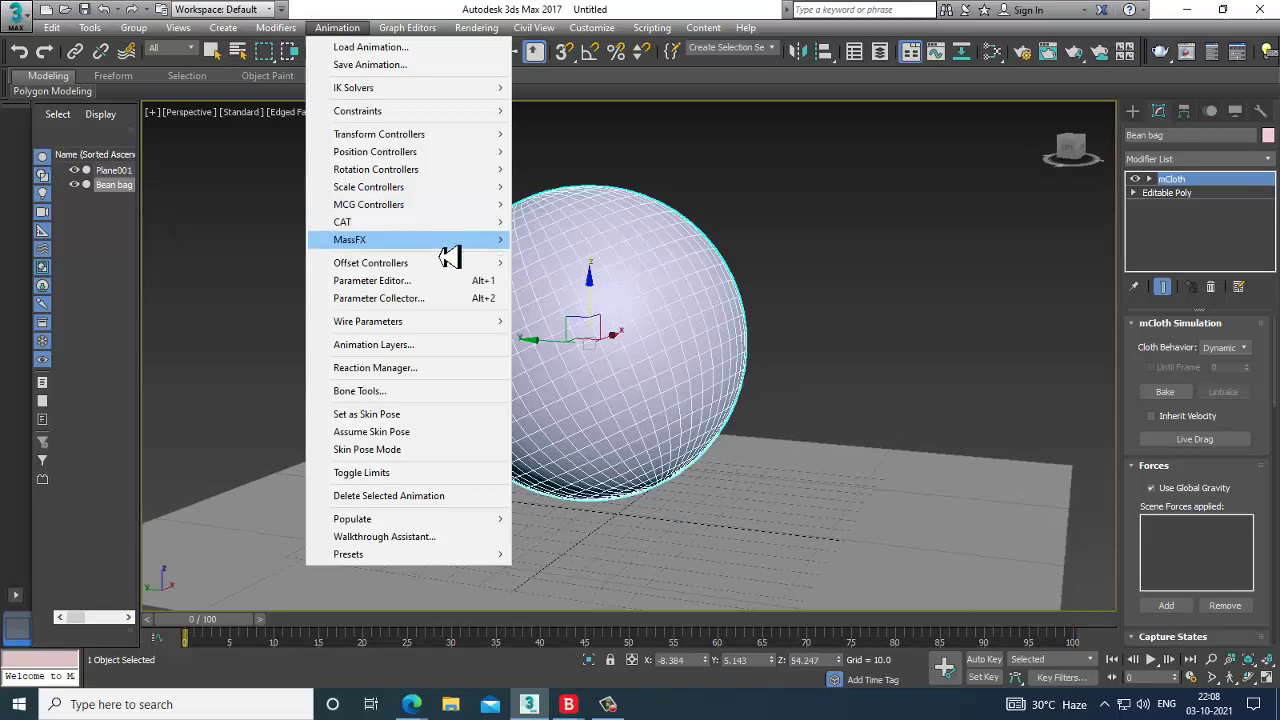
{"action": "mouse_move", "coordinate": [560, 293]}
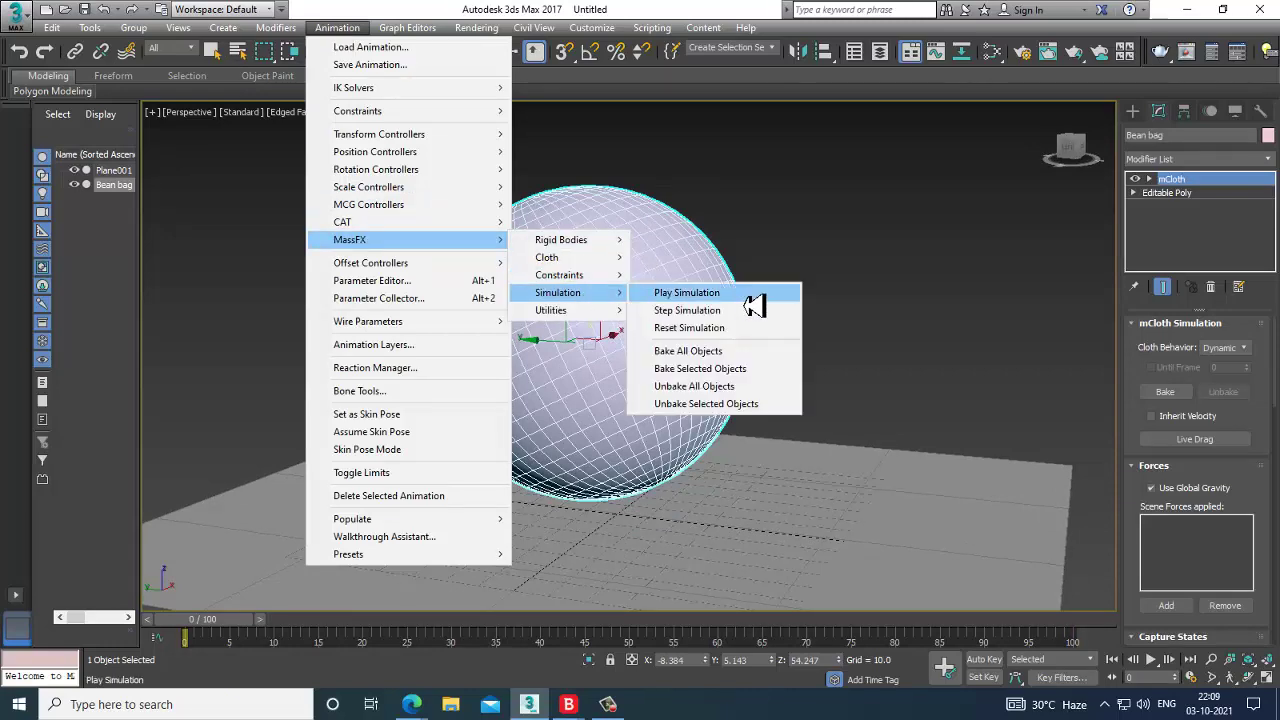
{"action": "left_click", "coordinate": [735, 328]}
{"action": "mouse_move", "coordinate": [712, 323]}
{"action": "middle_mouse_down", "text": "alt"}
{"action": "mouse_move", "coordinate": [717, 289]}
{"action": "mouse_move", "coordinate": [729, 326]}
{"action": "middle_mouse_up", "text": "alt"}
{"action": "middle_click_drag", "start_coordinate": [729, 326], "coordinate": [752, 364]}
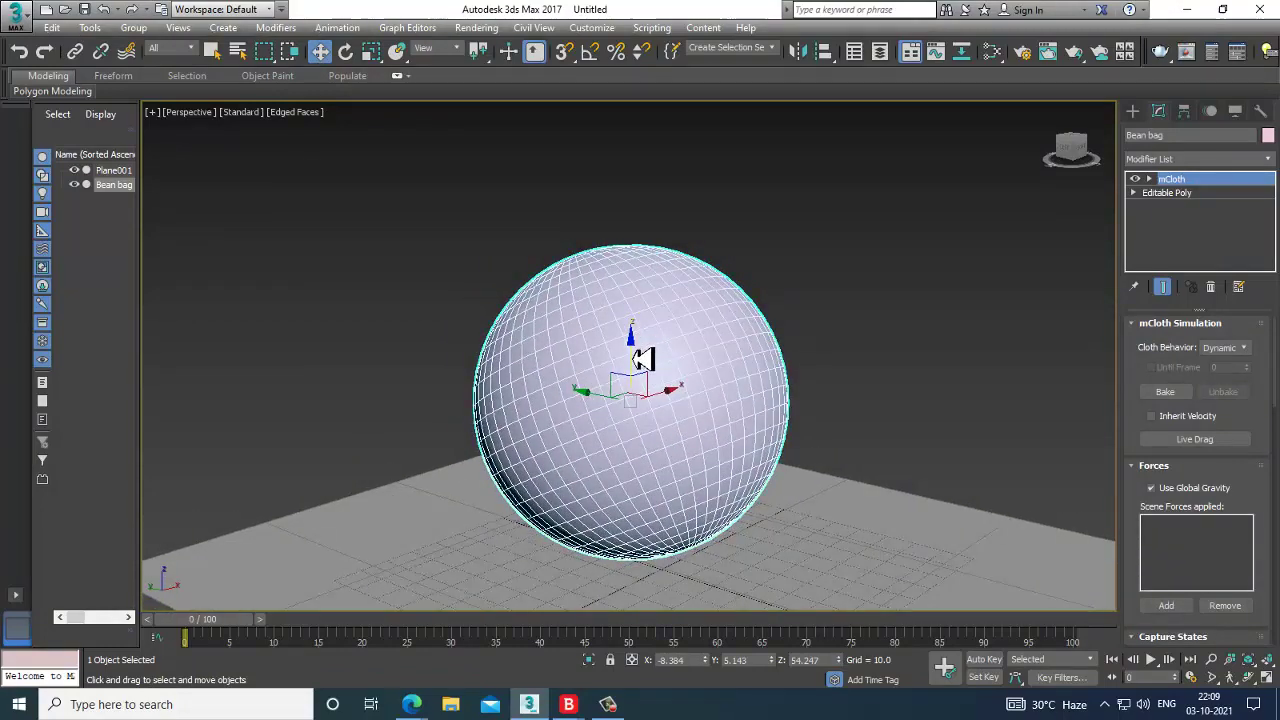
Raise the Bean bag to about Z 87.5 and rotate it about 27 degrees around its X axis
{"action": "left_click_drag", "start_coordinate": [631, 358], "coordinate": [632, 252]}
{"action": "scroll", "coordinate": [632, 252], "scroll_direction": "down", "scroll_amount": 3}
{"action": "middle_click_drag", "start_coordinate": [632, 252], "coordinate": [677, 282], "text": "alt"}
{"action": "key", "text": "e"}
{"action": "left_click_drag", "start_coordinate": [686, 247], "coordinate": [711, 280]}
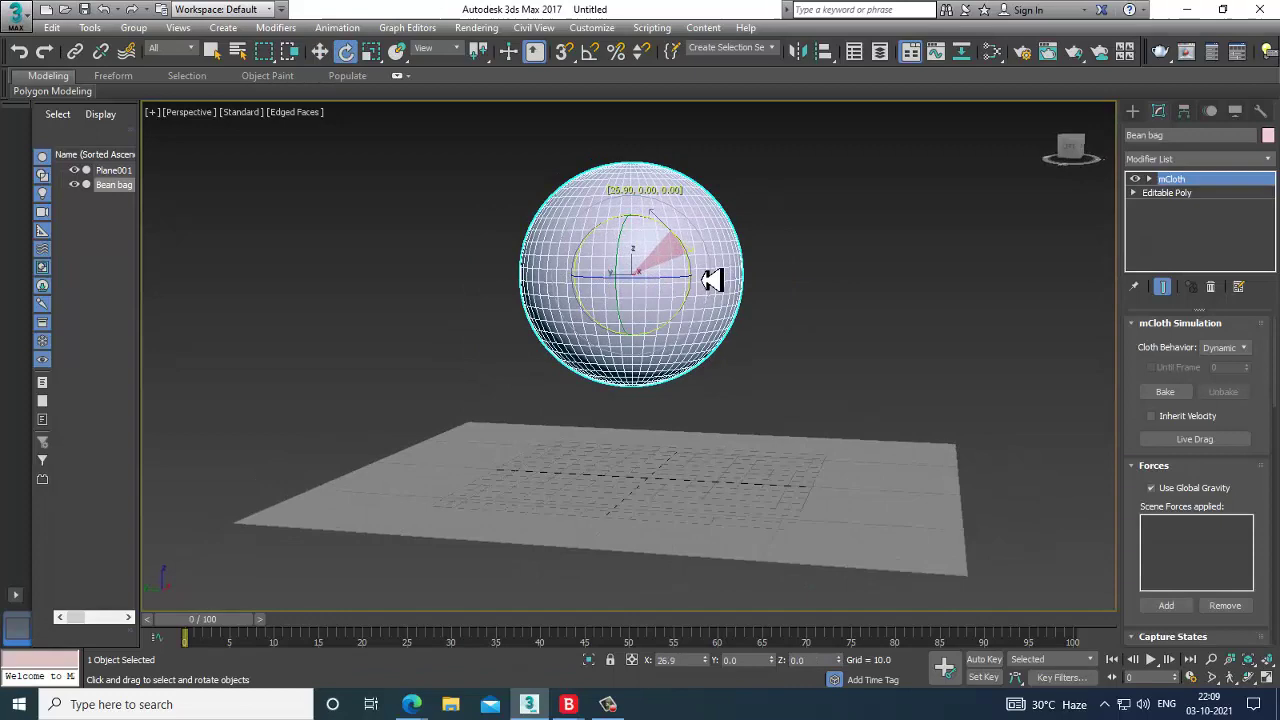
{"action": "mouse_move", "coordinate": [712, 280]}
{"action": "middle_mouse_down", "text": "alt"}
{"action": "mouse_move", "coordinate": [706, 254]}
{"action": "mouse_move", "coordinate": [722, 268]}
{"action": "middle_mouse_up", "text": "alt"}
{"action": "key", "text": "w"}
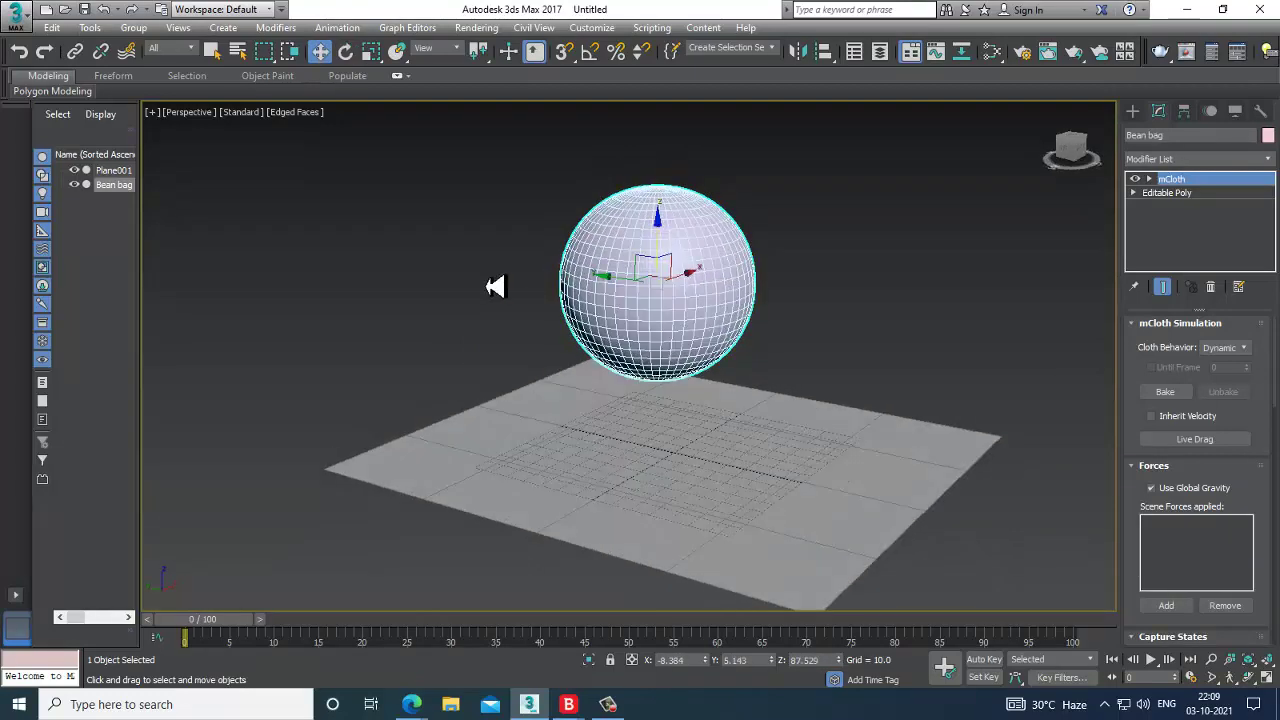
Create a sphere with a radius of about 27 and 55 segments near the Bean bag's centre in the Top view
{"action": "key", "text": "alt+w"}
{"action": "middle_click_drag", "start_coordinate": [468, 235], "coordinate": [432, 238]}
{"action": "key", "text": "alt+w"}
{"action": "left_click", "coordinate": [1133, 111]}
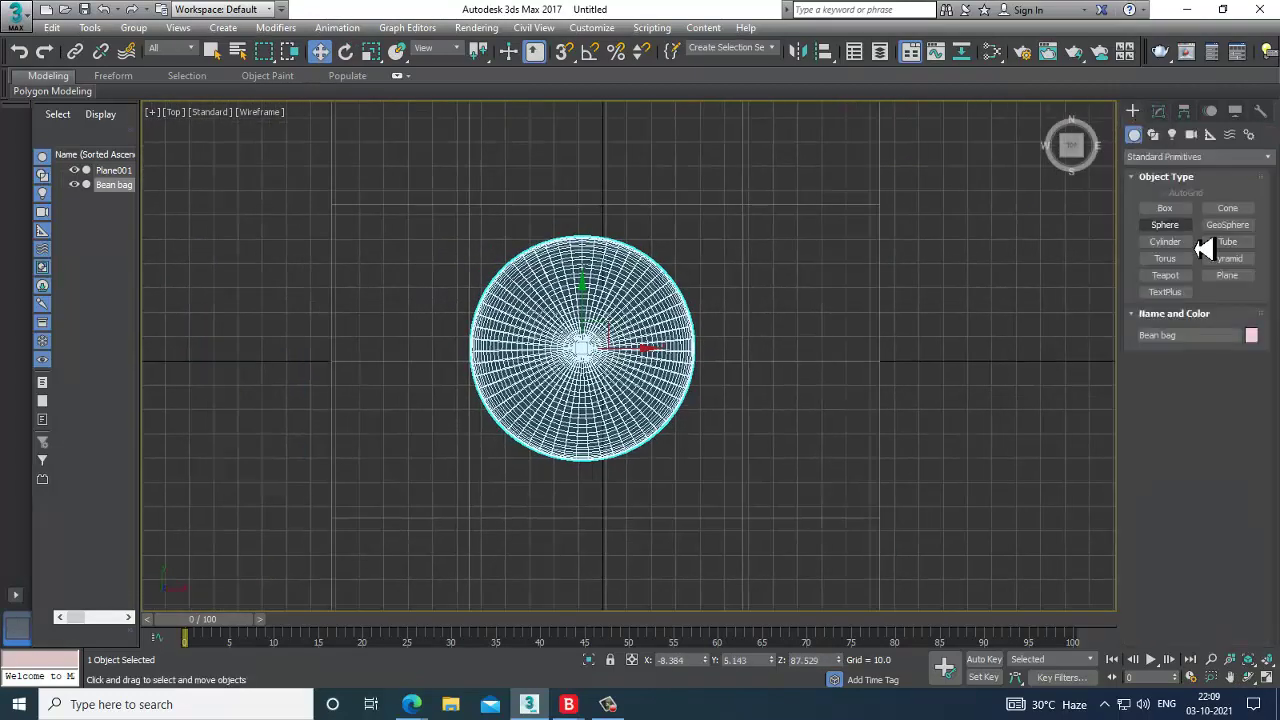
{"action": "left_click", "coordinate": [1164, 225]}
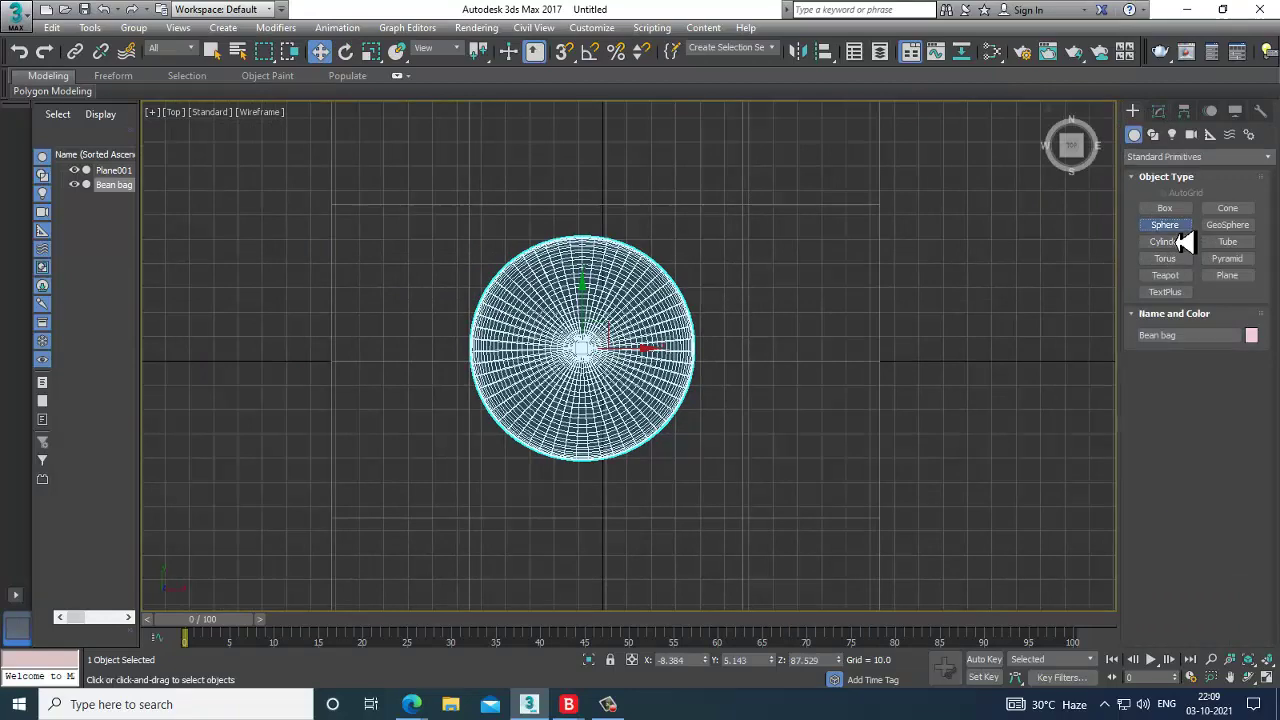
{"action": "left_click_drag", "start_coordinate": [592, 366], "coordinate": [651, 394]}
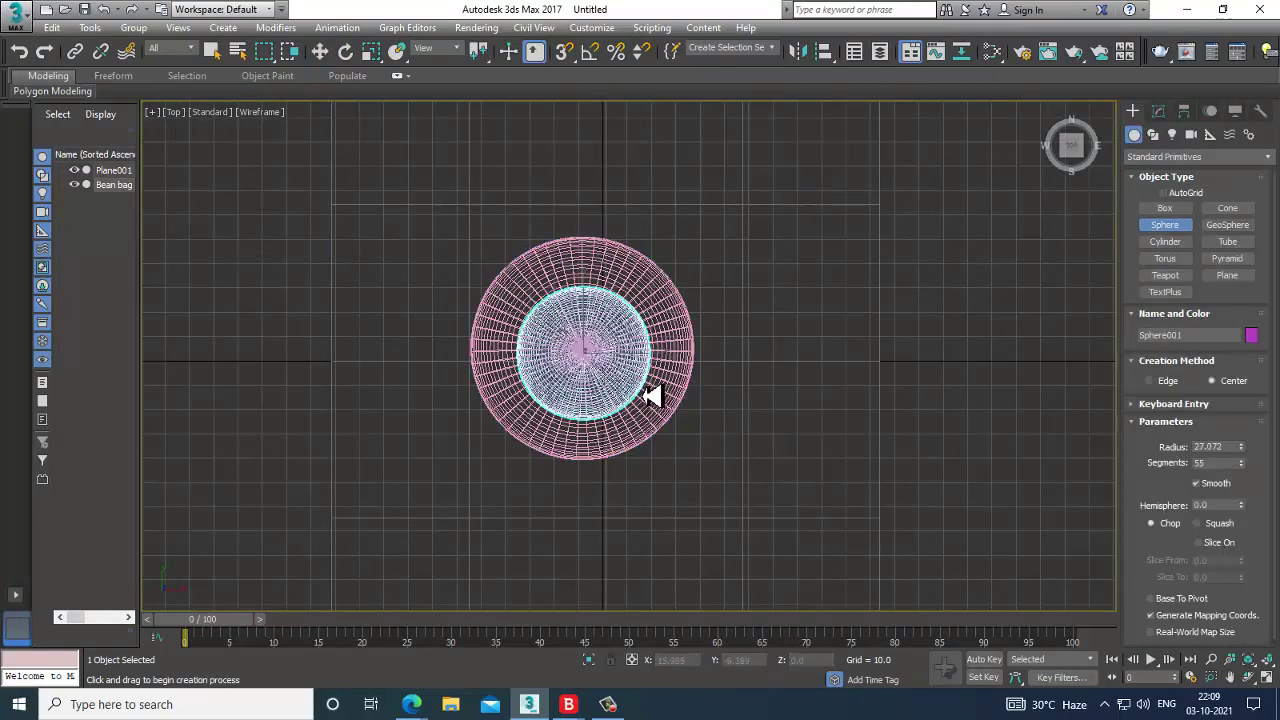
{"action": "key", "text": "w"}
Raise the new small sphere above the Bean bag to about Z 186 in the Perspective view
{"action": "key", "text": "alt+w"}
{"action": "key", "text": "alt+w"}
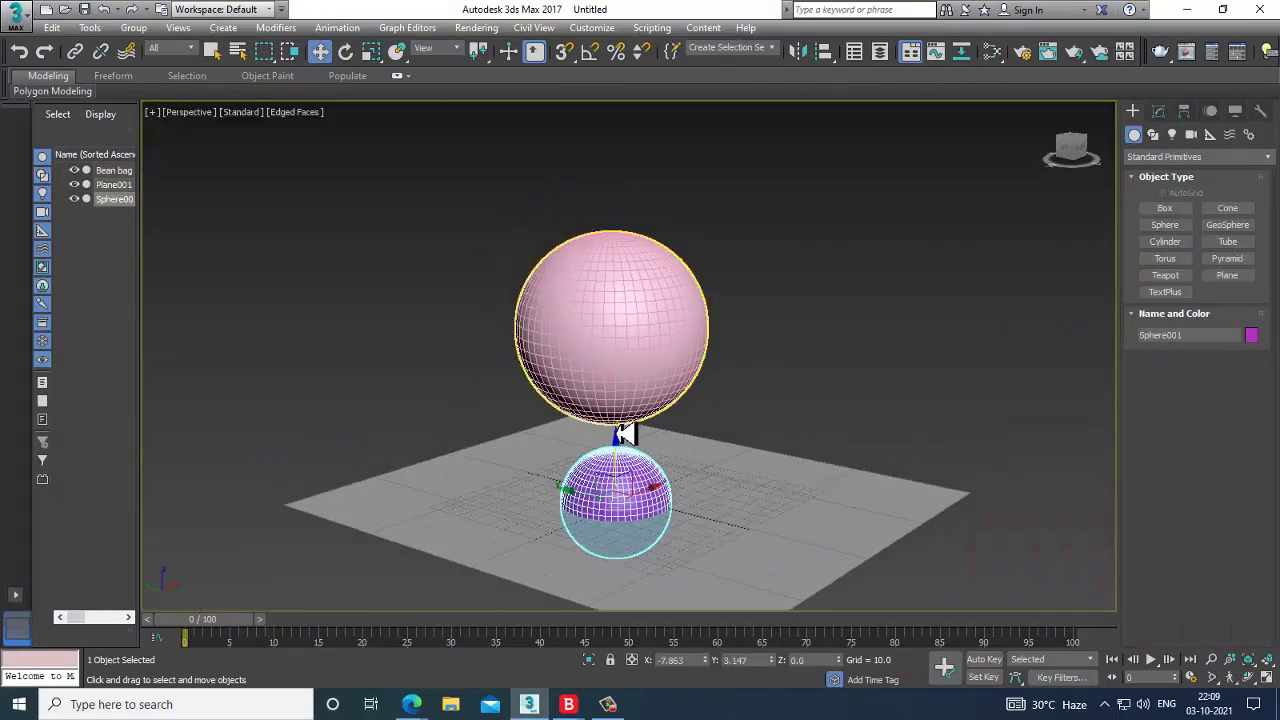
{"action": "left_click_drag", "start_coordinate": [631, 463], "coordinate": [651, 64]}
{"action": "middle_click_drag", "start_coordinate": [651, 196], "coordinate": [661, 298]}
{"action": "middle_click_drag", "start_coordinate": [661, 298], "coordinate": [670, 292], "text": "alt"}
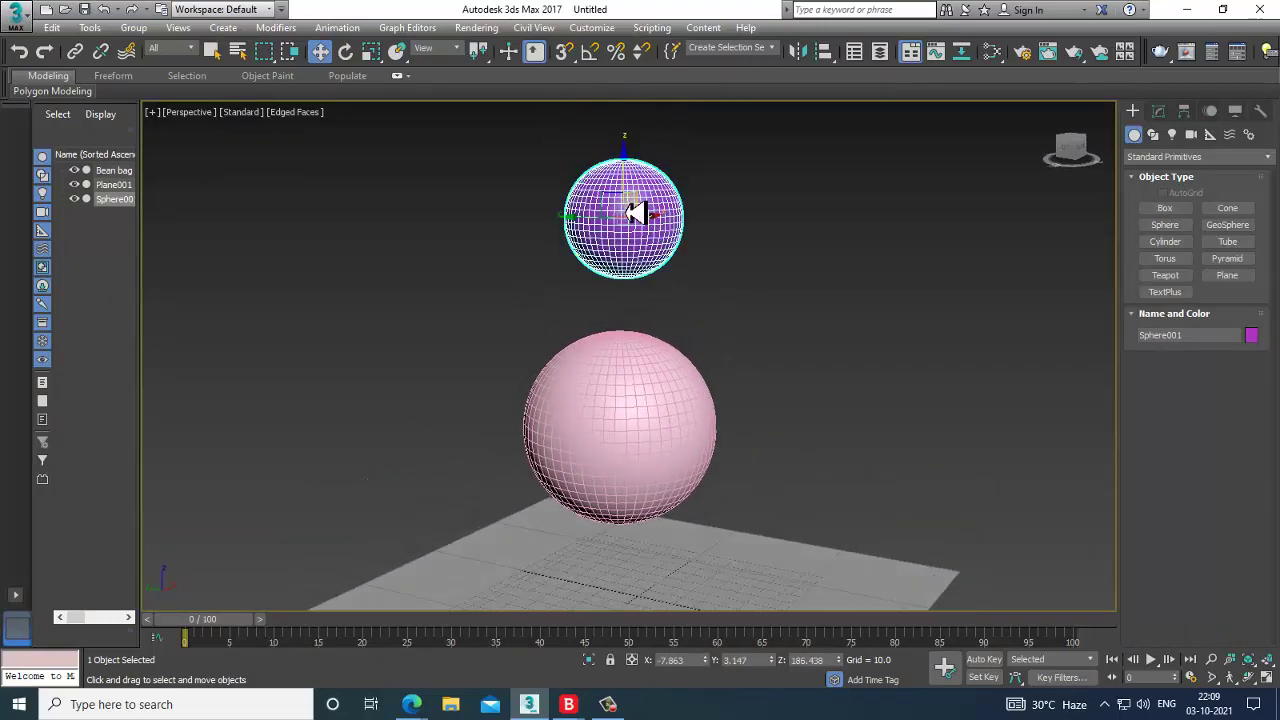
Shift the small sphere along Y to about -2.6 and lower it to about Z 171.5, just above the Bean bag
{"action": "left_click_drag", "start_coordinate": [580, 231], "coordinate": [588, 231]}
{"action": "key", "text": "alt+w"}
{"action": "middle_click", "coordinate": [436, 257]}
{"action": "key", "text": "alt+w"}
{"action": "middle_click_drag", "start_coordinate": [545, 300], "coordinate": [545, 292]}
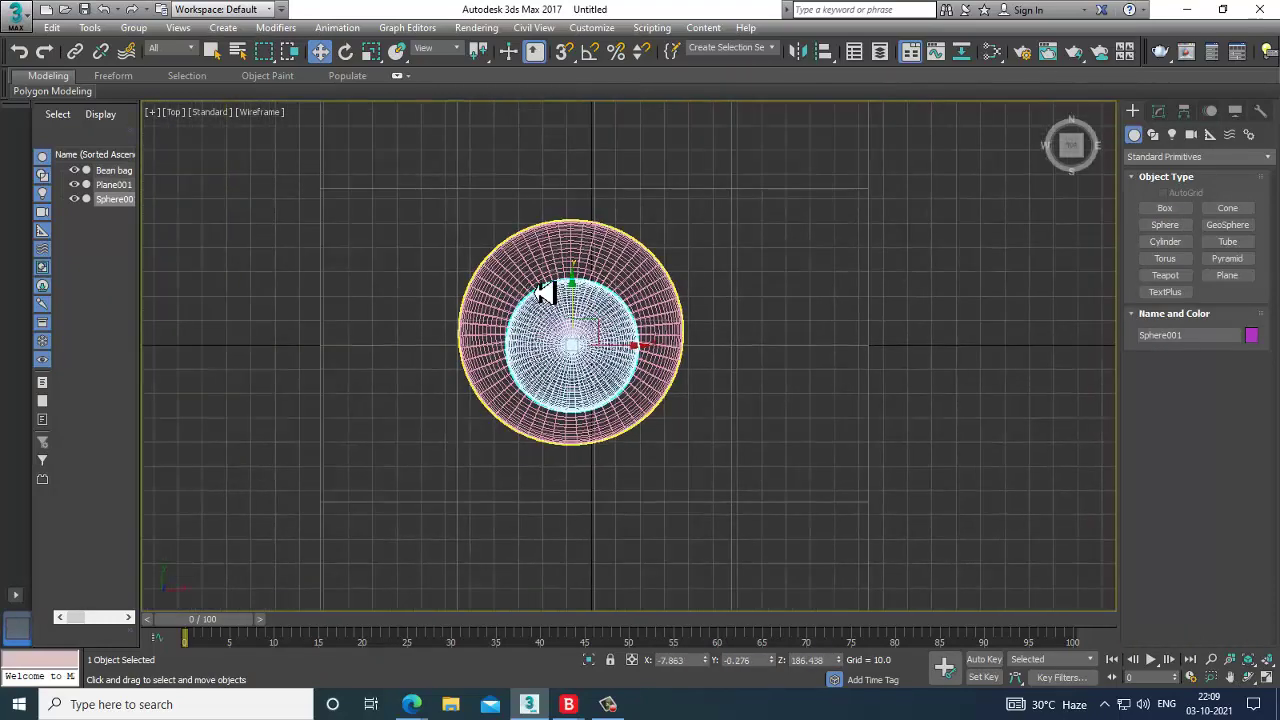
{"action": "left_click_drag", "start_coordinate": [580, 308], "coordinate": [586, 314]}
{"action": "key", "text": "alt+w"}
{"action": "right_click", "coordinate": [766, 470]}
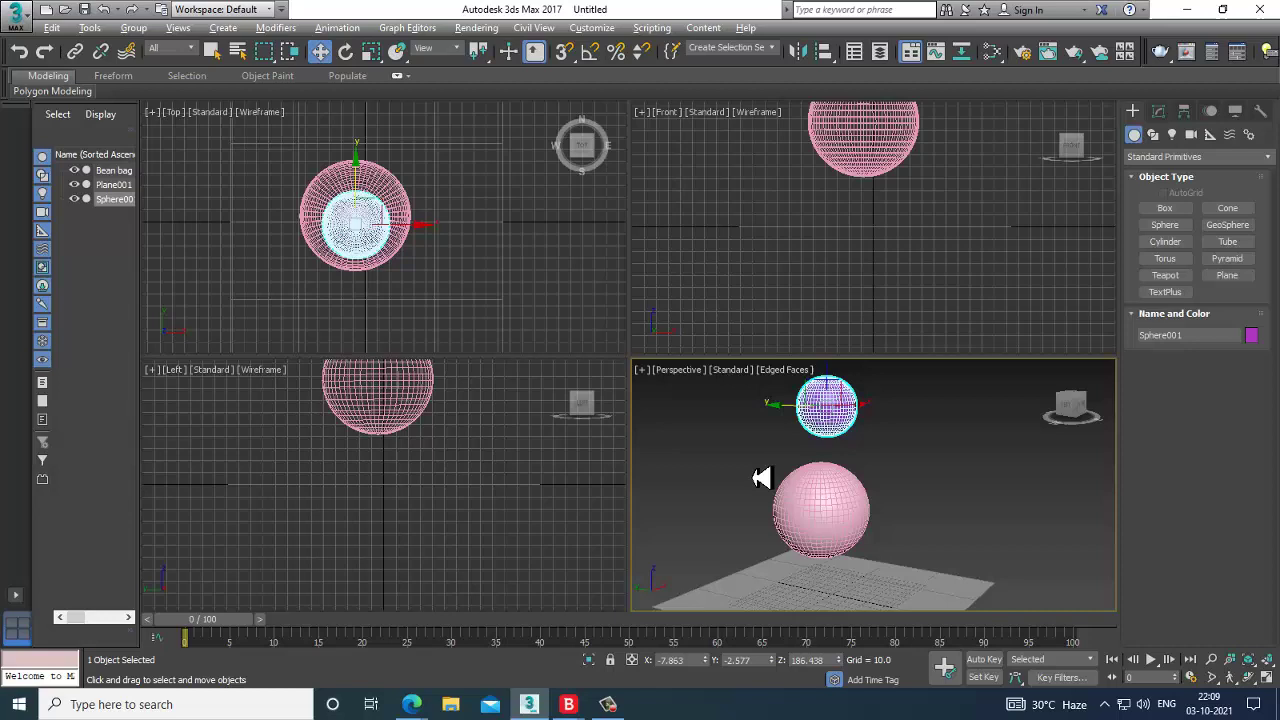
{"action": "key", "text": "alt+w"}
{"action": "left_click_drag", "start_coordinate": [574, 140], "coordinate": [583, 172]}
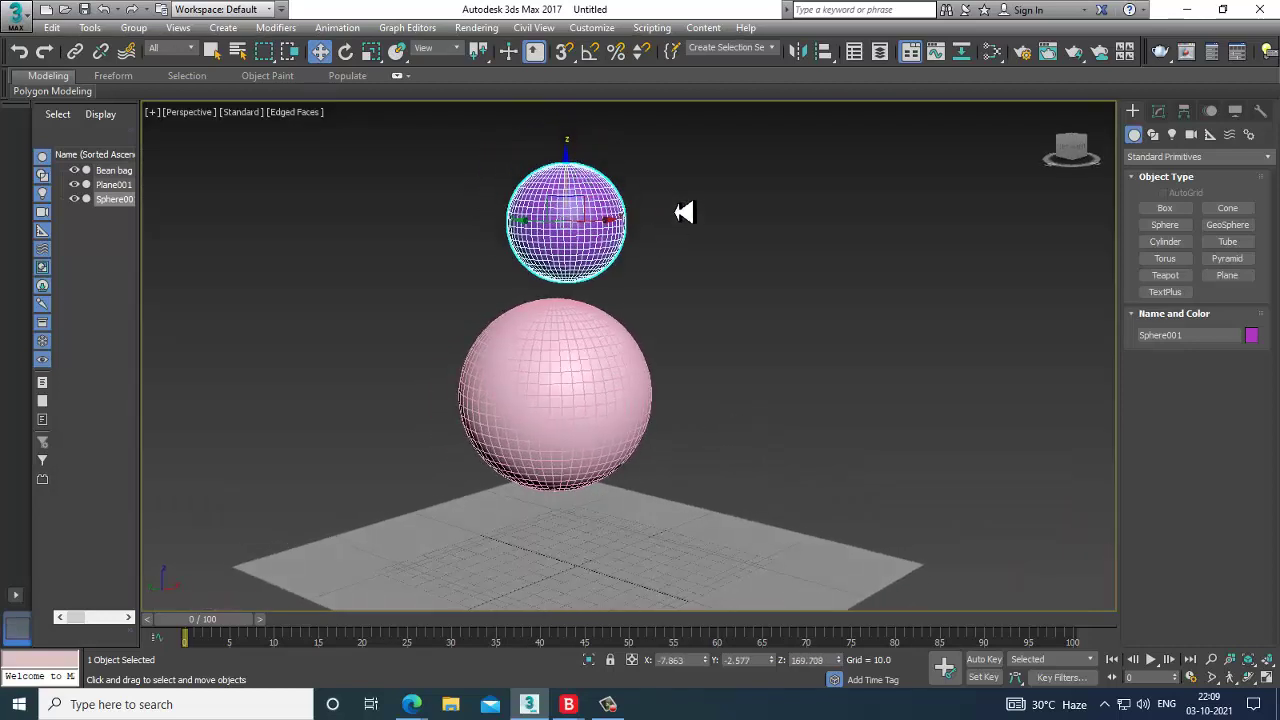
{"action": "middle_click_drag", "start_coordinate": [676, 212], "coordinate": [679, 204]}
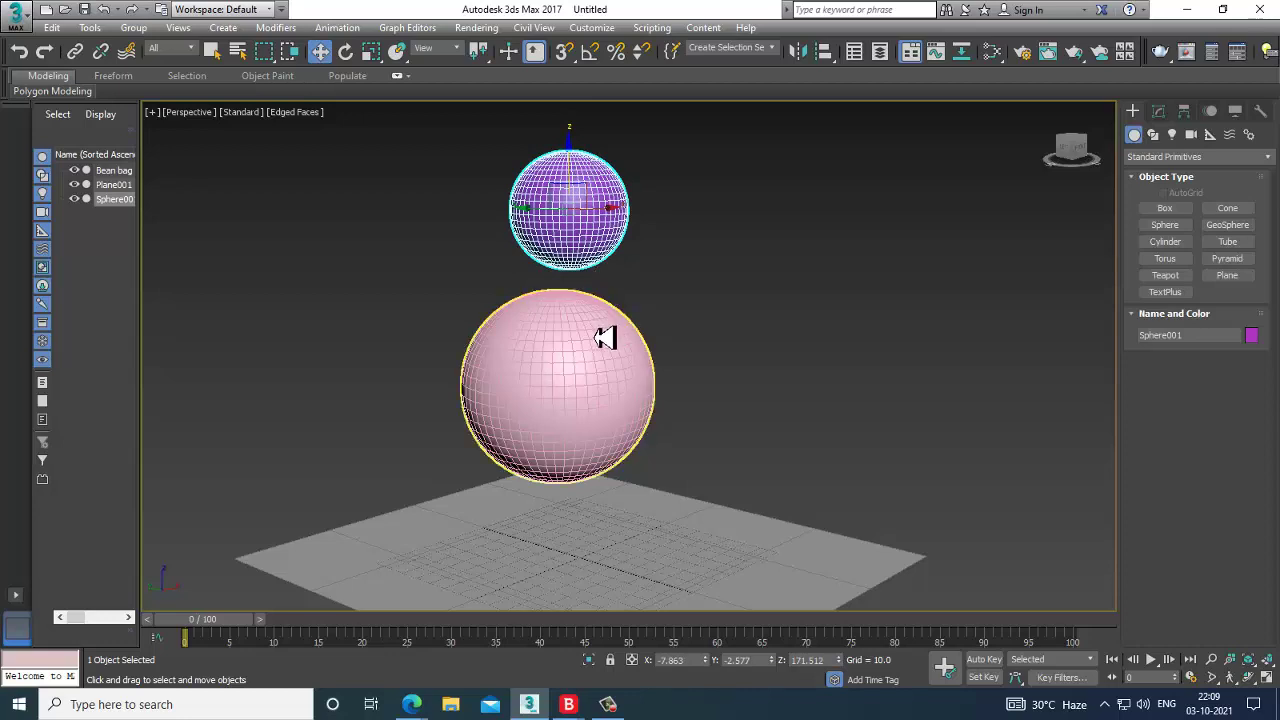
Remove the mCloth modifier from the Bean bag
{"action": "left_click", "coordinate": [606, 337]}
{"action": "left_click", "coordinate": [343, 29]}
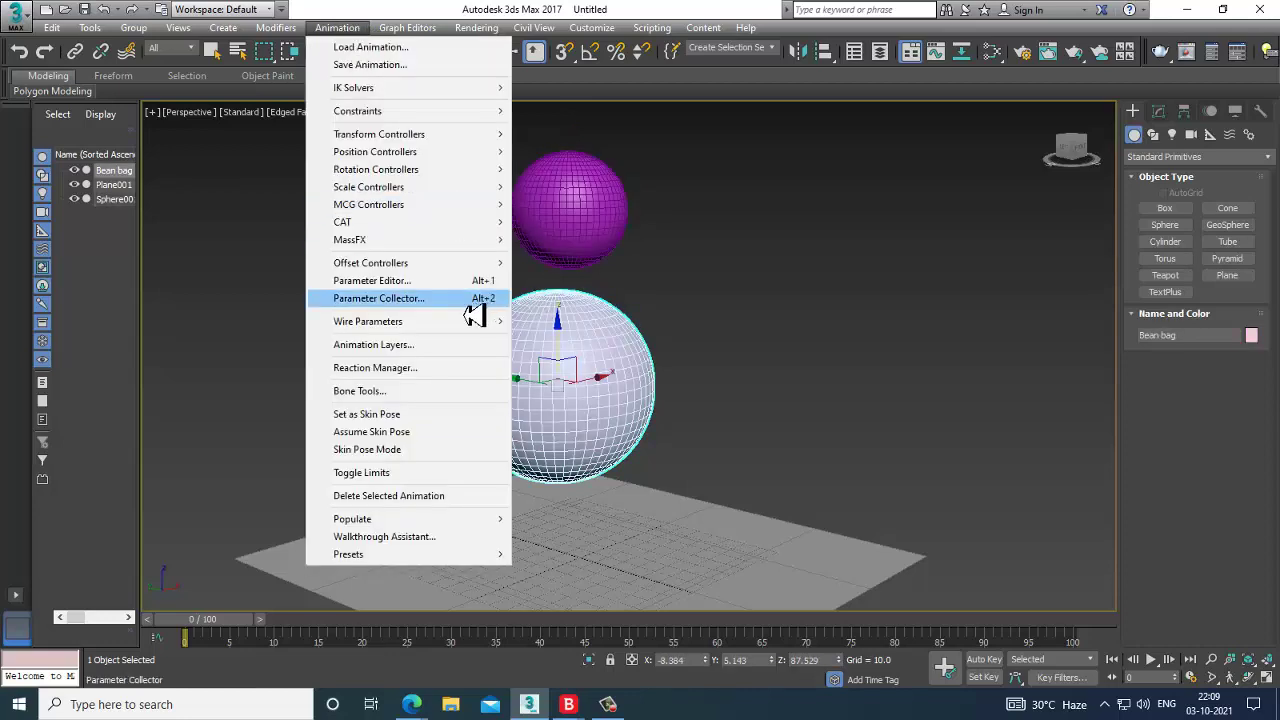
{"action": "left_click", "coordinate": [1174, 116]}
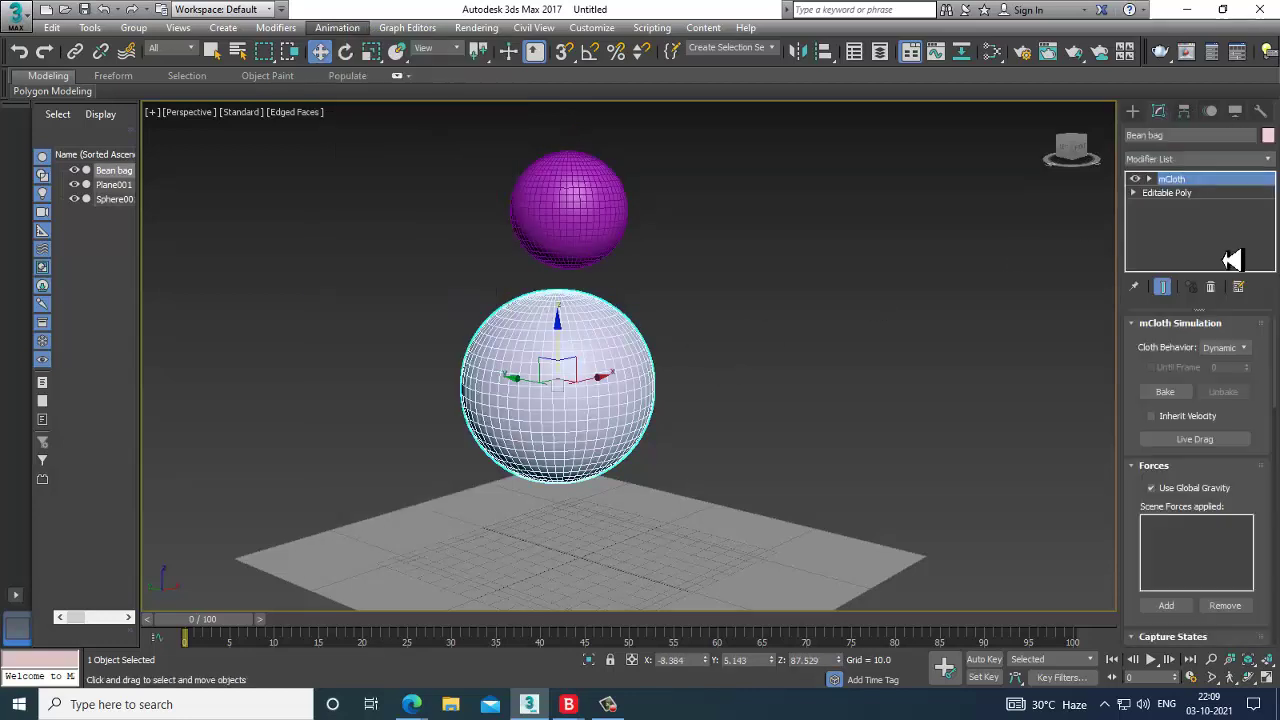
{"action": "left_click", "coordinate": [1211, 288]}
{"action": "left_click", "coordinate": [829, 243]}
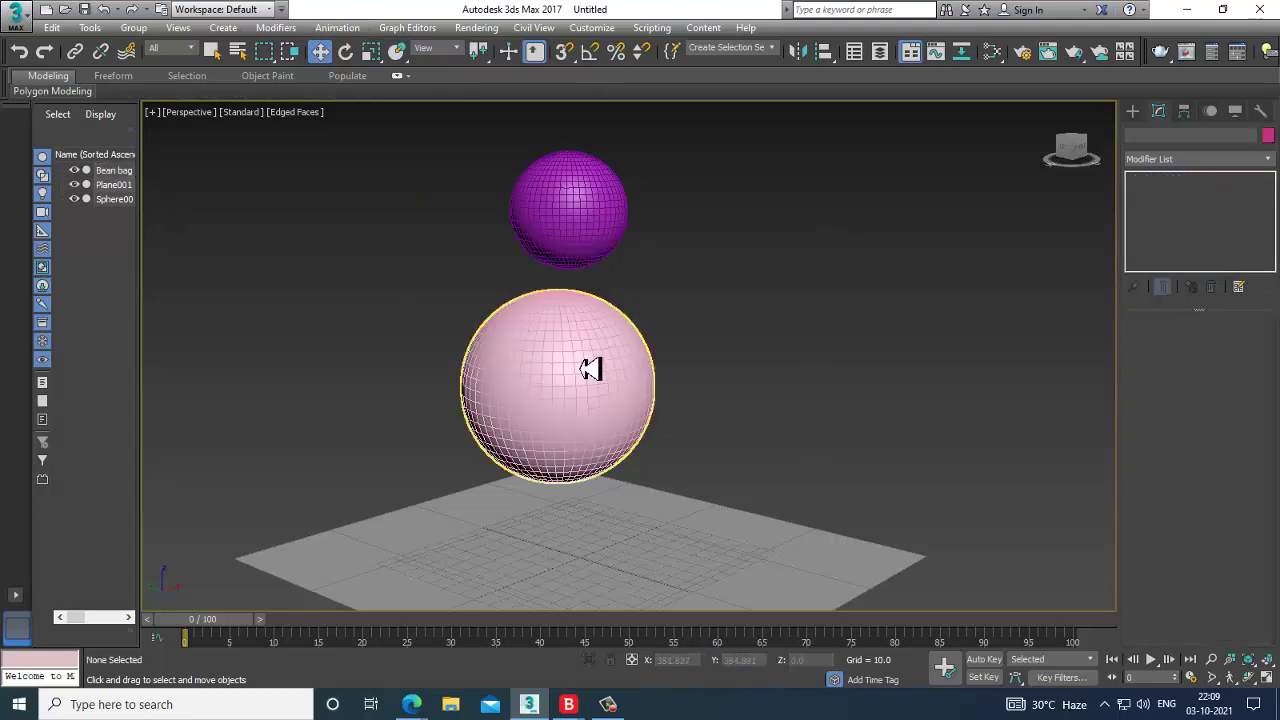
Make the Bean bag a MassFX mCloth object again at its raised position
{"action": "left_click", "coordinate": [591, 366]}
{"action": "left_click", "coordinate": [337, 27]}
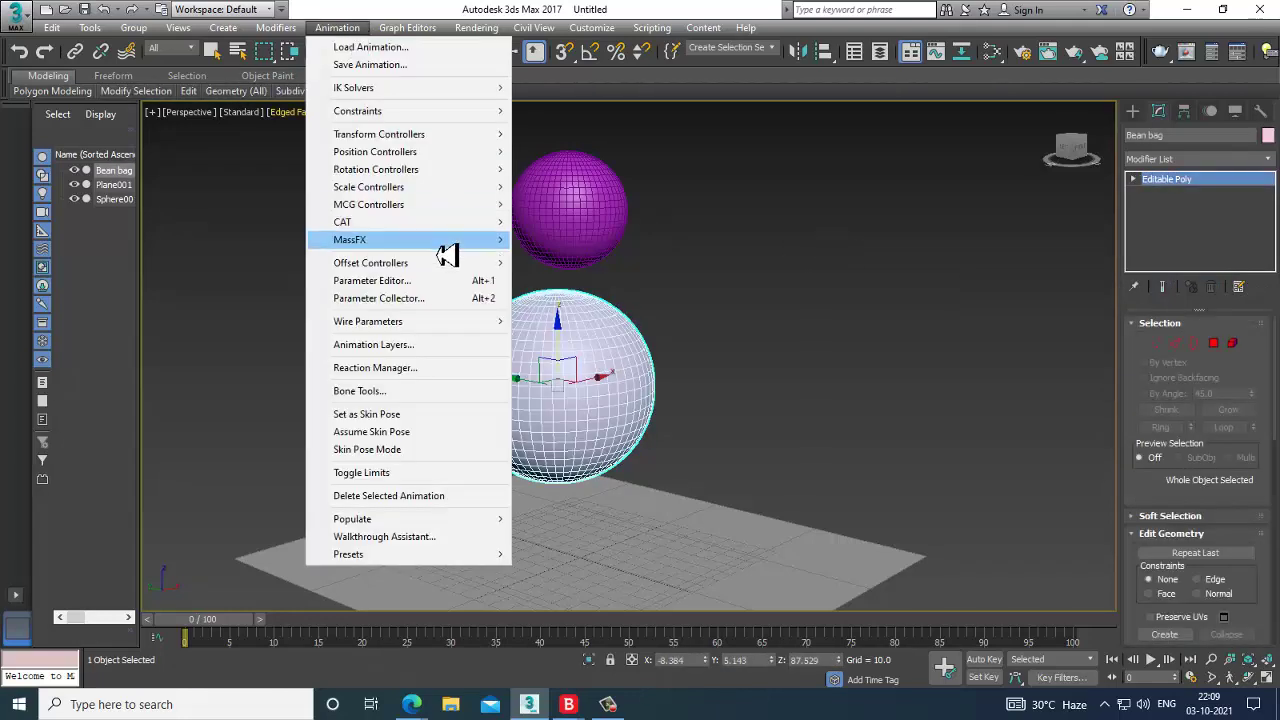
{"action": "mouse_move", "coordinate": [449, 251]}
{"action": "mouse_move", "coordinate": [588, 262]}
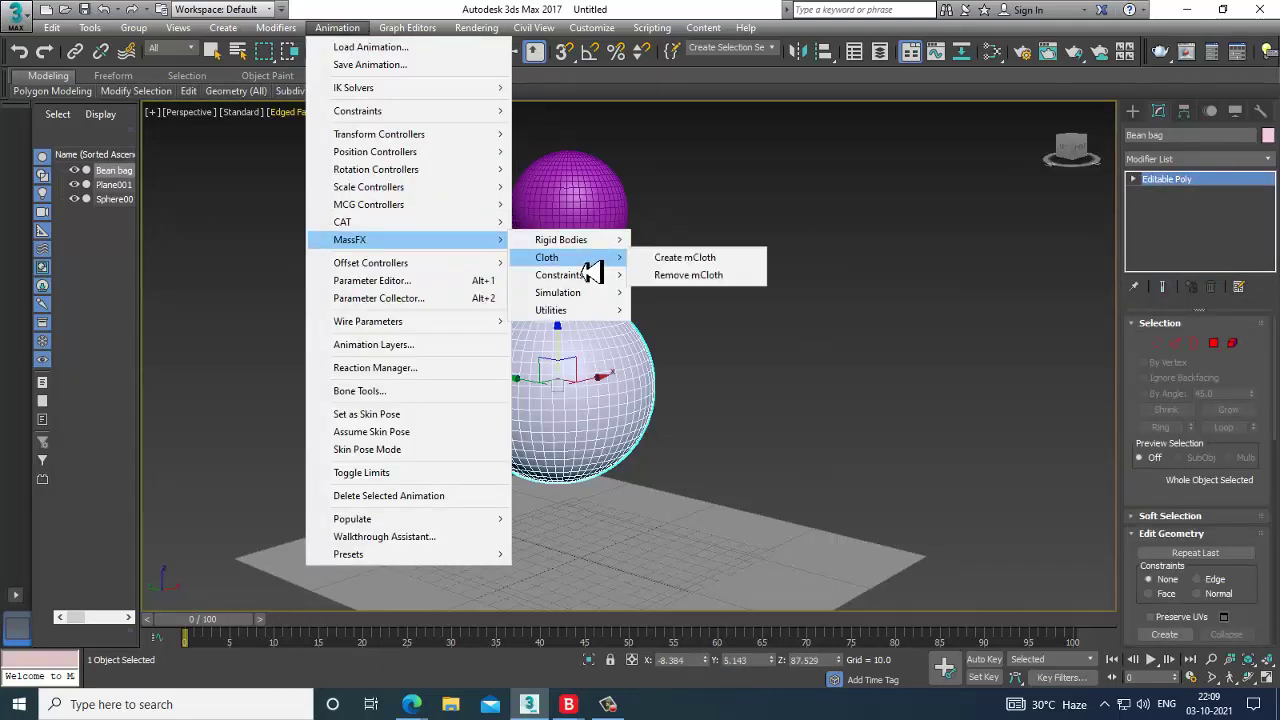
{"action": "left_click", "coordinate": [717, 271]}
Set the small purple sphere as a MassFX dynamic rigid body
{"action": "left_click", "coordinate": [566, 193]}
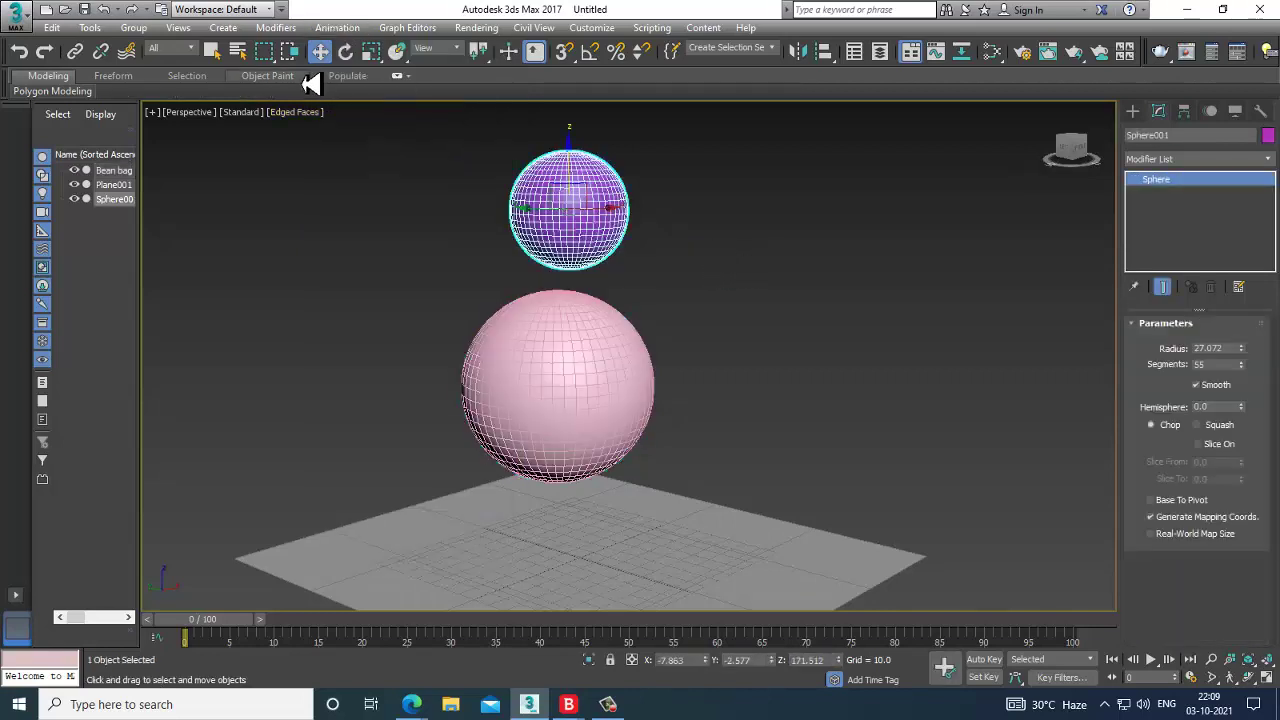
{"action": "left_click", "coordinate": [337, 27]}
{"action": "mouse_move", "coordinate": [430, 240]}
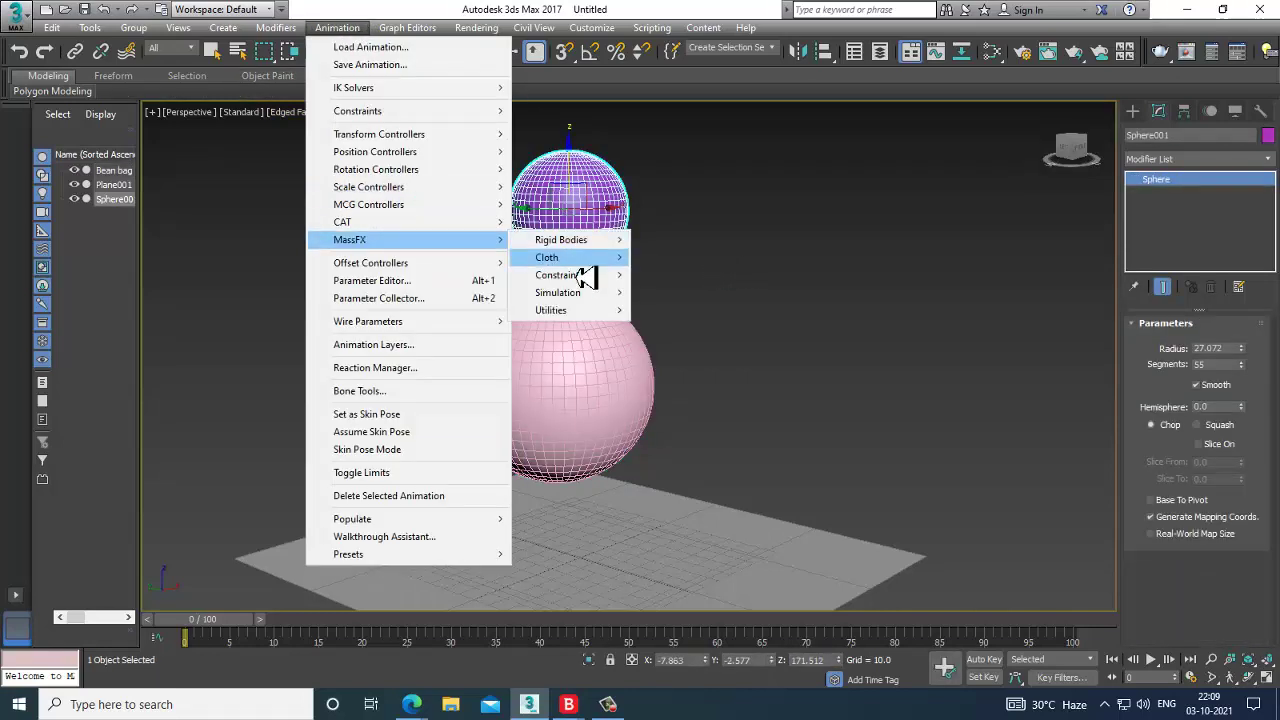
{"action": "mouse_move", "coordinate": [590, 247]}
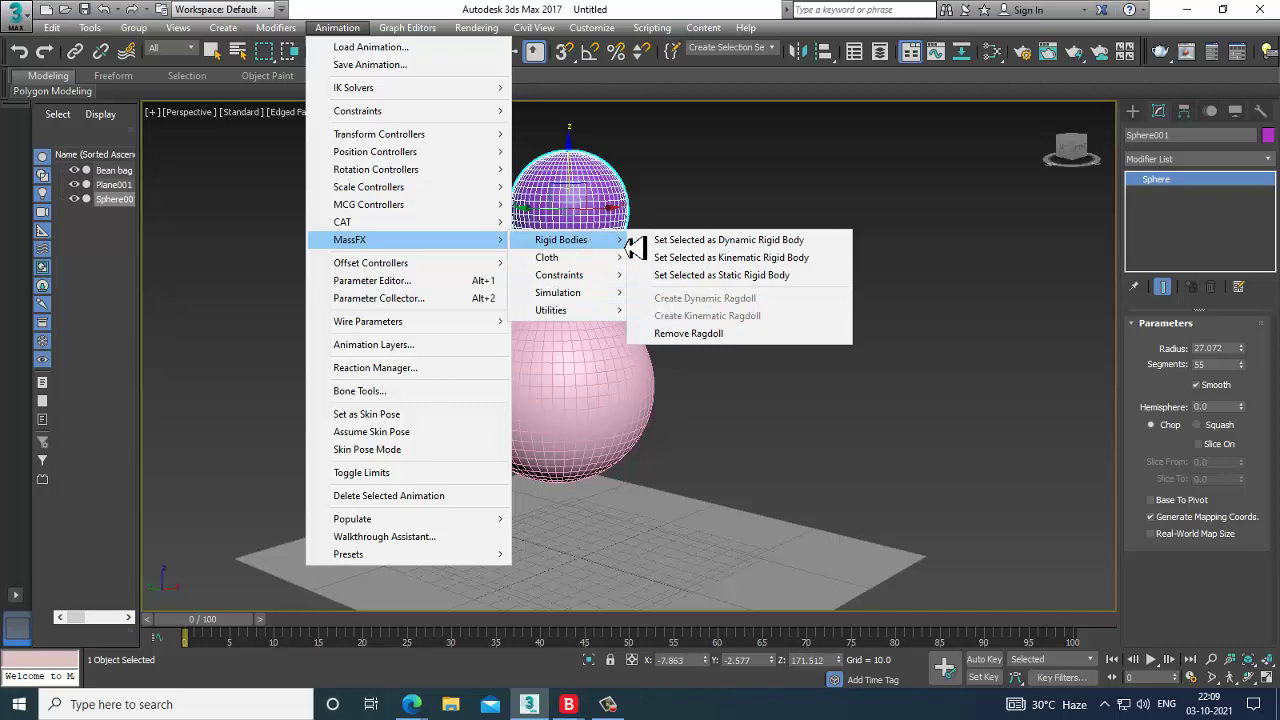
{"action": "left_click", "coordinate": [762, 243]}
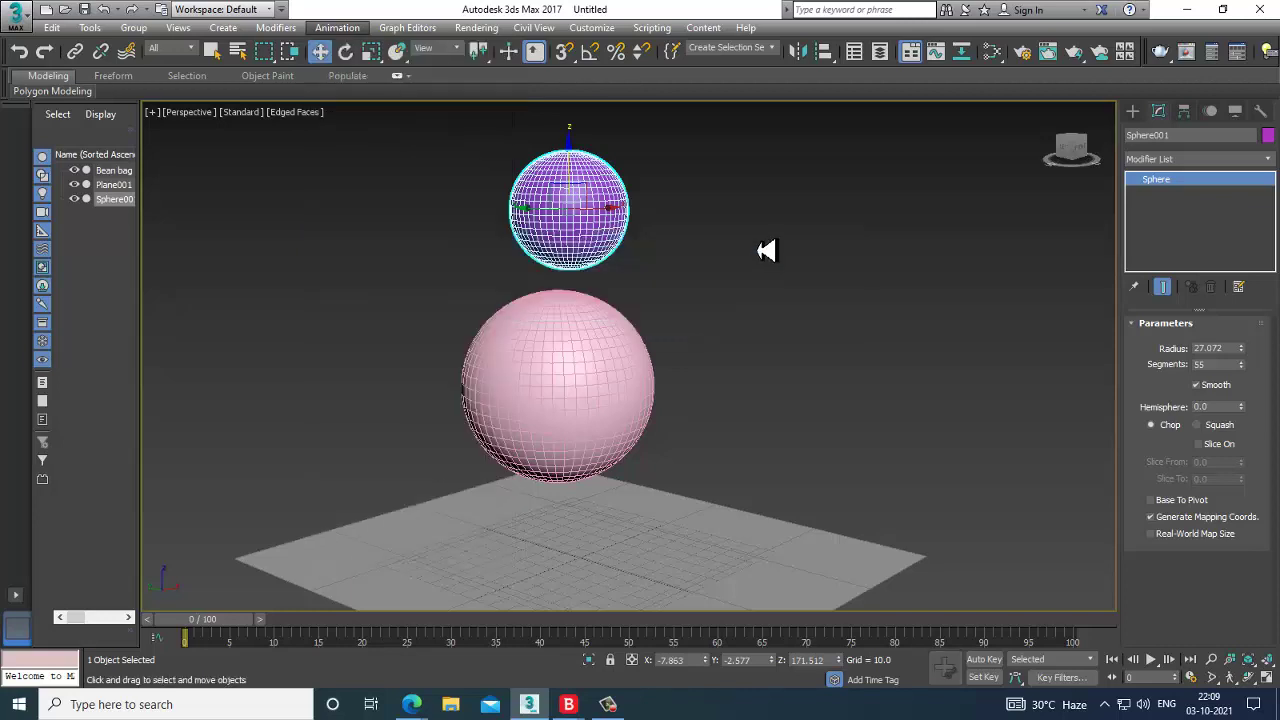
{"action": "left_click", "coordinate": [660, 291]}
{"action": "left_click", "coordinate": [556, 214]}
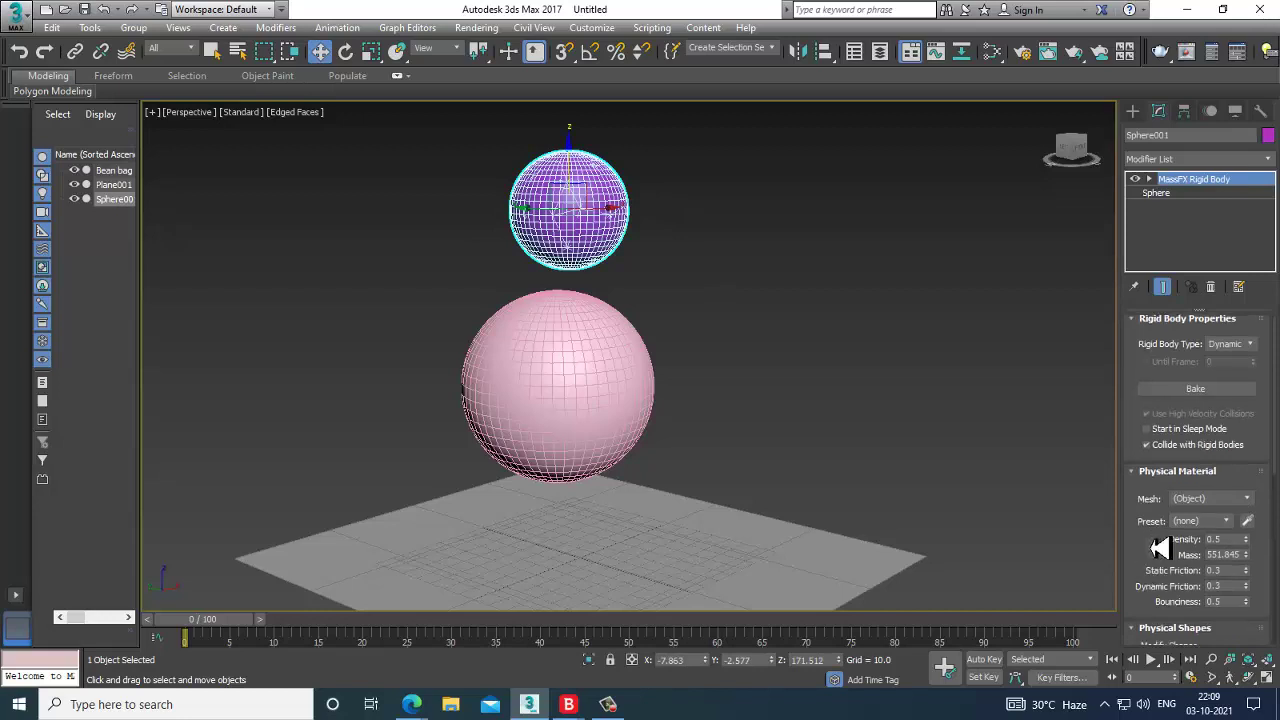
Set the small sphere's physical shape type to Sphere in its MassFX Rigid Body modifier
{"action": "left_click_drag", "start_coordinate": [1166, 543], "coordinate": [1163, 277]}
{"action": "left_click", "coordinate": [1230, 495]}
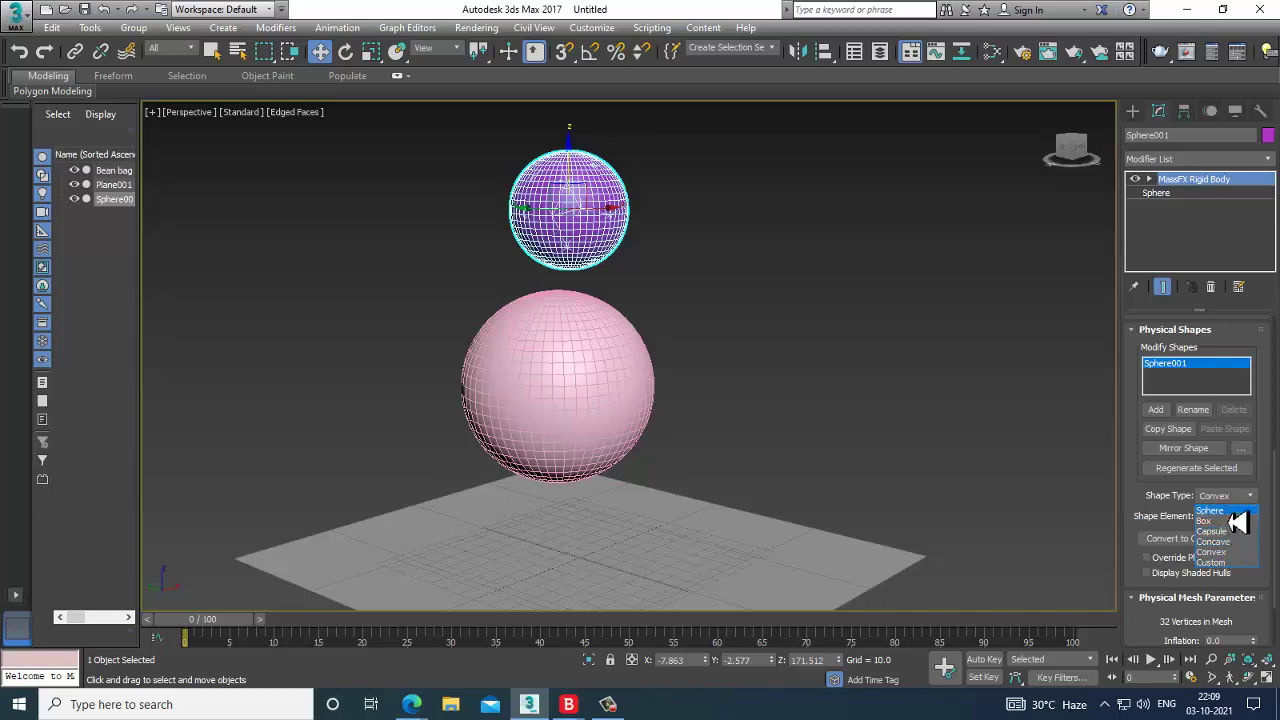
{"action": "left_click", "coordinate": [1230, 512]}
{"action": "left_click", "coordinate": [1230, 501]}
{"action": "left_click", "coordinate": [1230, 501]}
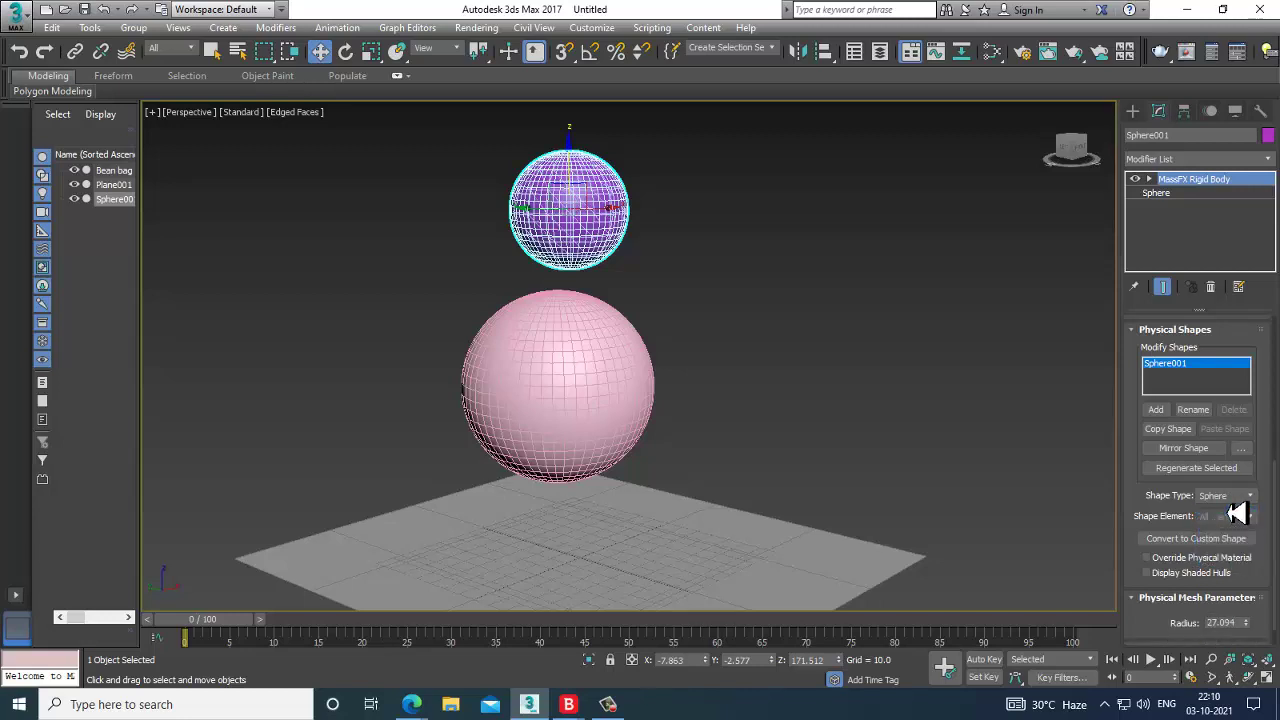
{"action": "left_click", "coordinate": [1238, 497]}
{"action": "left_click", "coordinate": [1237, 511]}
{"action": "left_click_drag", "start_coordinate": [1143, 566], "coordinate": [1143, 680]}
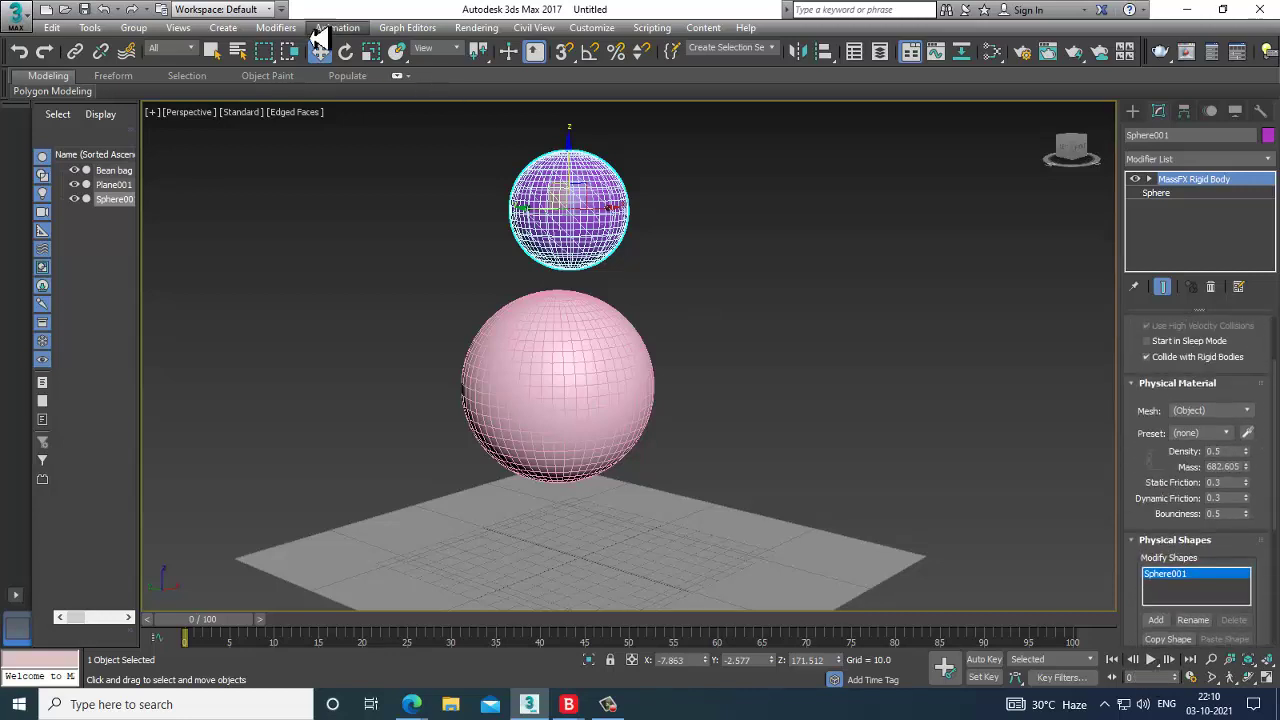
Play the MassFX simulation so the small sphere drops onto the cloth Bean bag on the plane
{"action": "left_click", "coordinate": [338, 27]}
{"action": "mouse_move", "coordinate": [409, 242]}
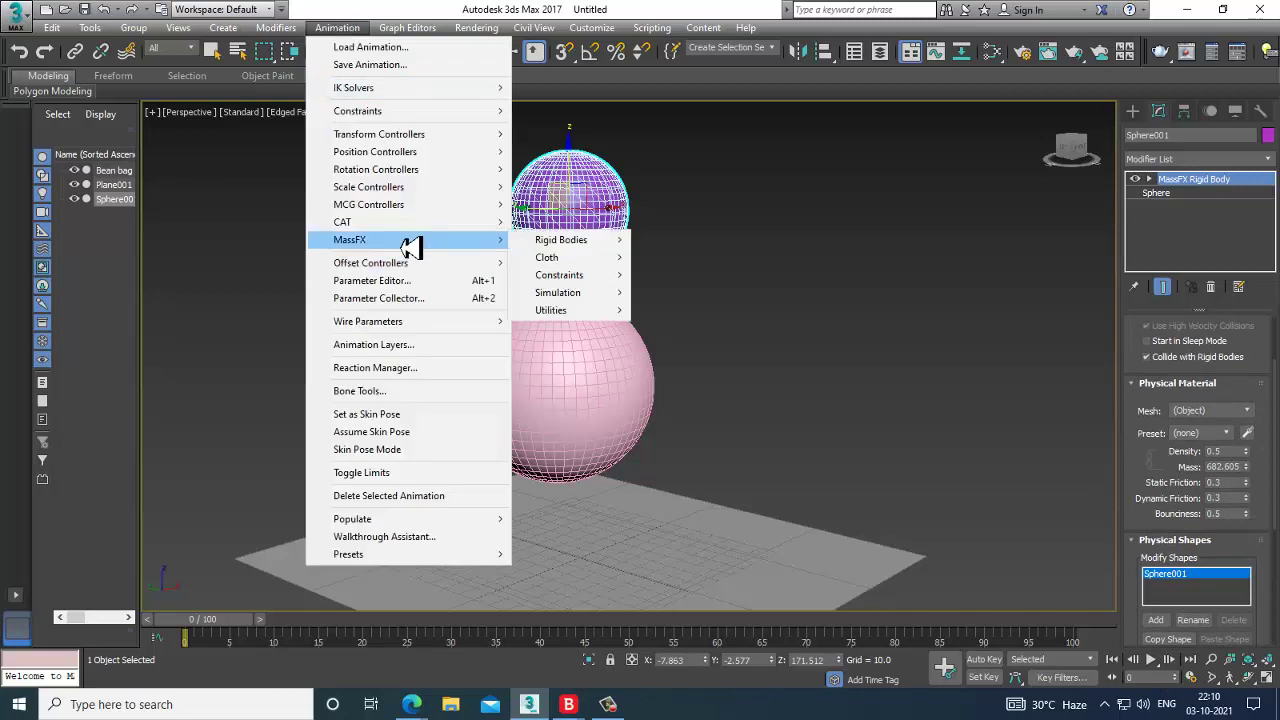
{"action": "mouse_move", "coordinate": [636, 296]}
{"action": "left_click", "coordinate": [688, 294]}
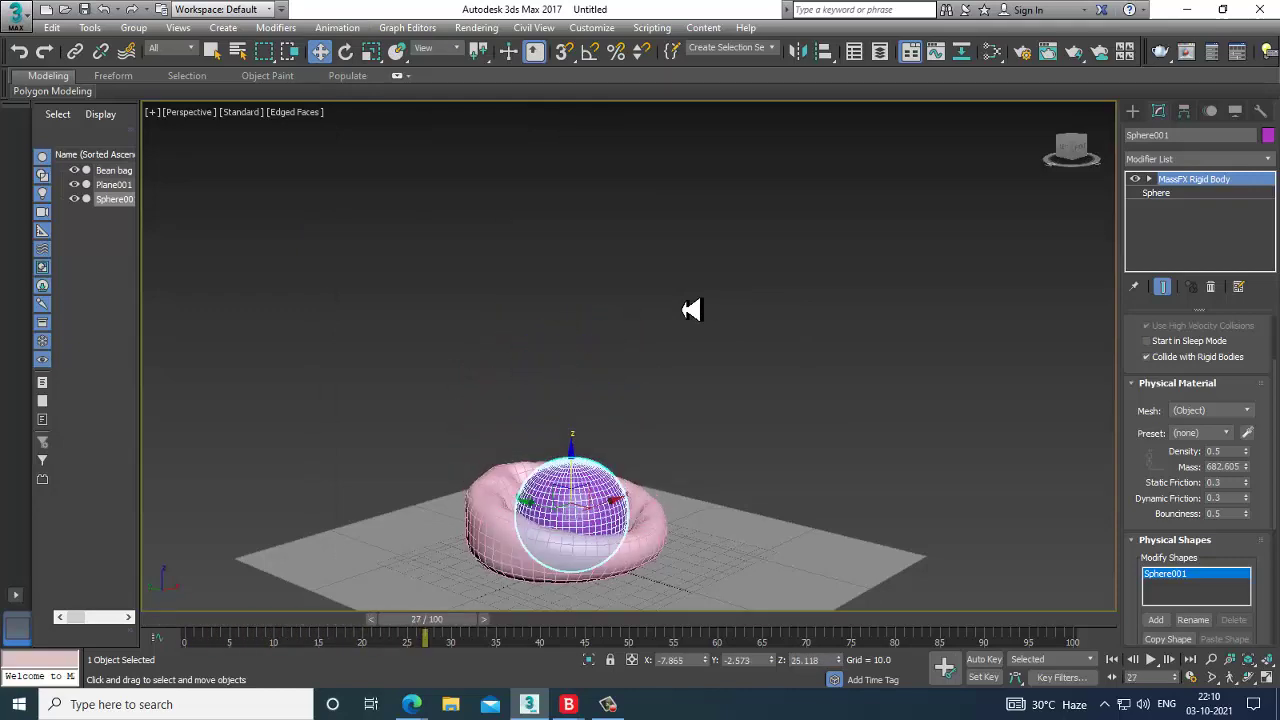
{"action": "middle_click_drag", "start_coordinate": [648, 360], "coordinate": [663, 380], "text": "alt"}
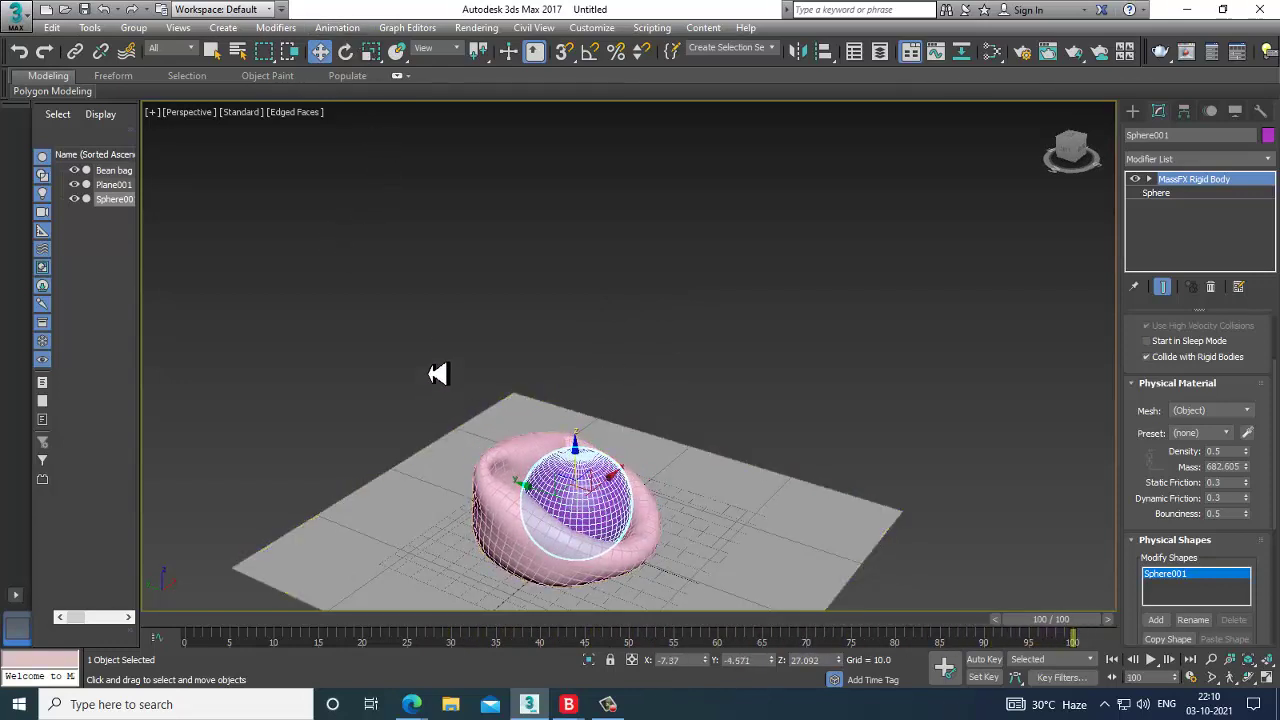
{"action": "key", "text": "ctrl+a"}
{"action": "right_click", "coordinate": [540, 580]}
{"action": "mouse_move", "coordinate": [608, 612]}
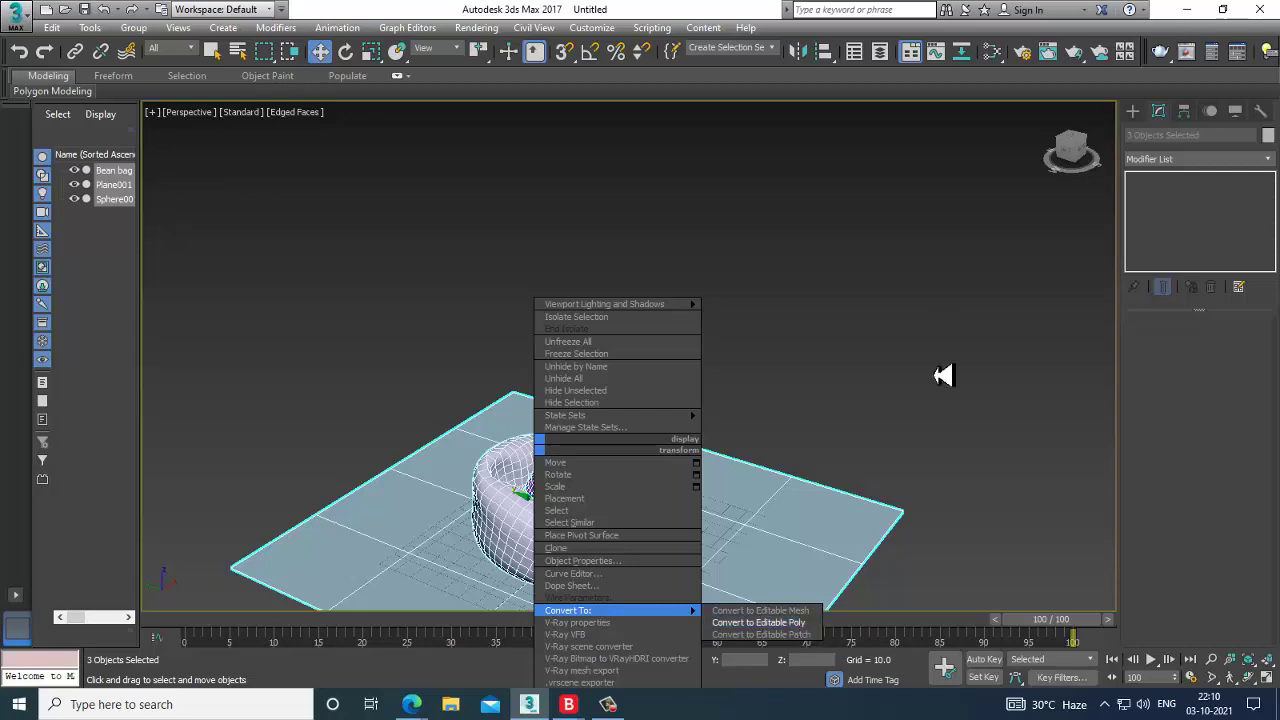
{"action": "middle_click_drag", "start_coordinate": [690, 462], "coordinate": [676, 432], "text": "alt"}
{"action": "scroll", "coordinate": [676, 432], "scroll_direction": "up", "scroll_amount": 3}
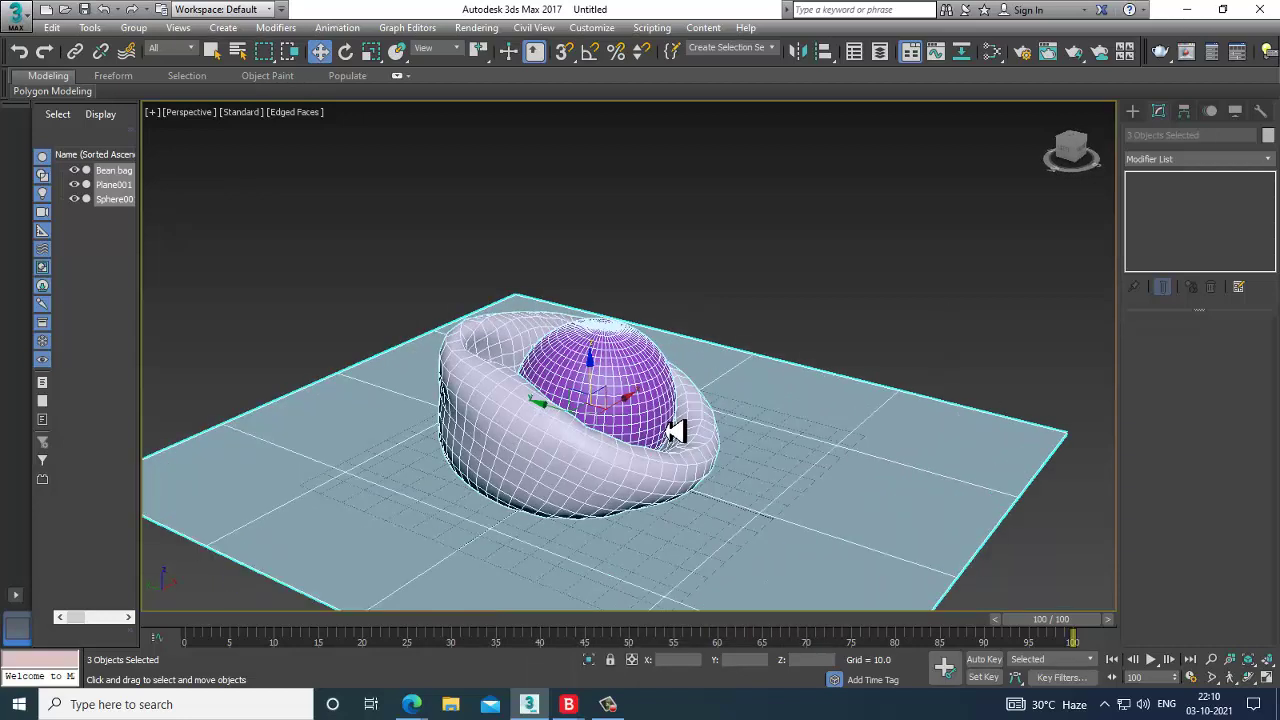
{"action": "left_click", "coordinate": [1086, 227]}
Select the Bean bag and turn on Enable Balloon Behavior in its mCloth volume properties
{"action": "left_click", "coordinate": [577, 443]}
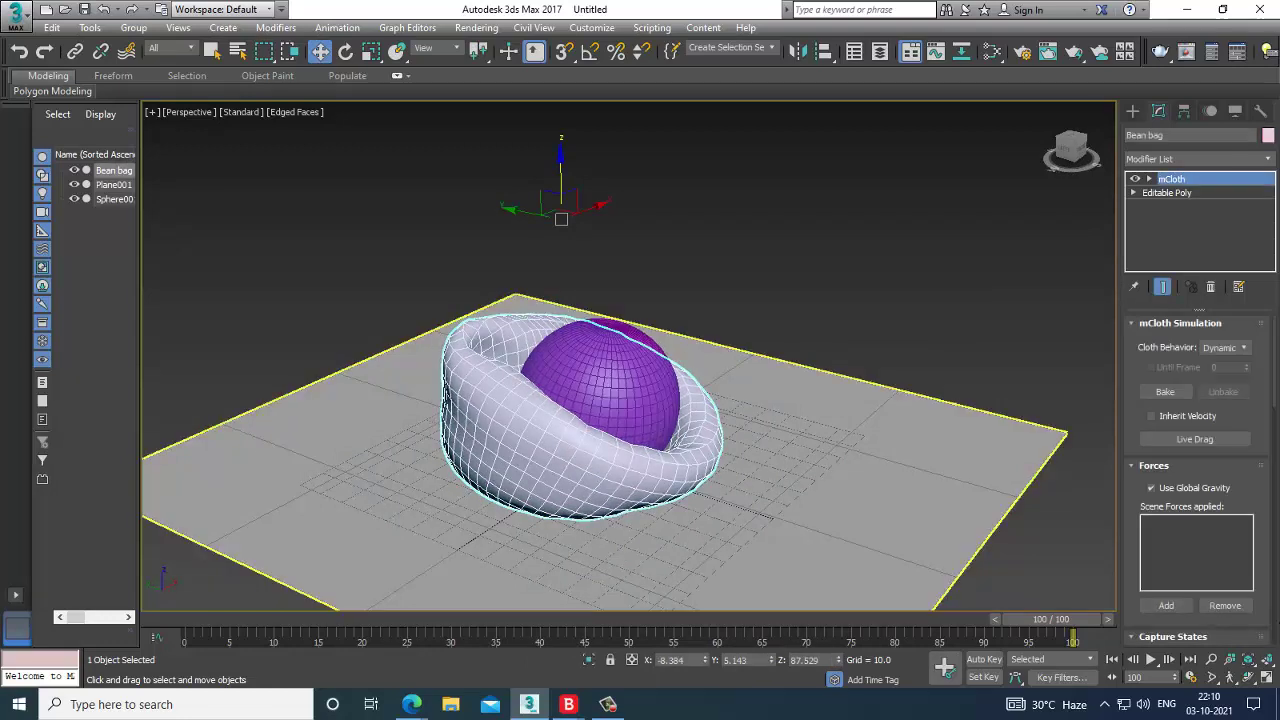
{"action": "left_click_drag", "start_coordinate": [1134, 594], "coordinate": [1137, 249]}
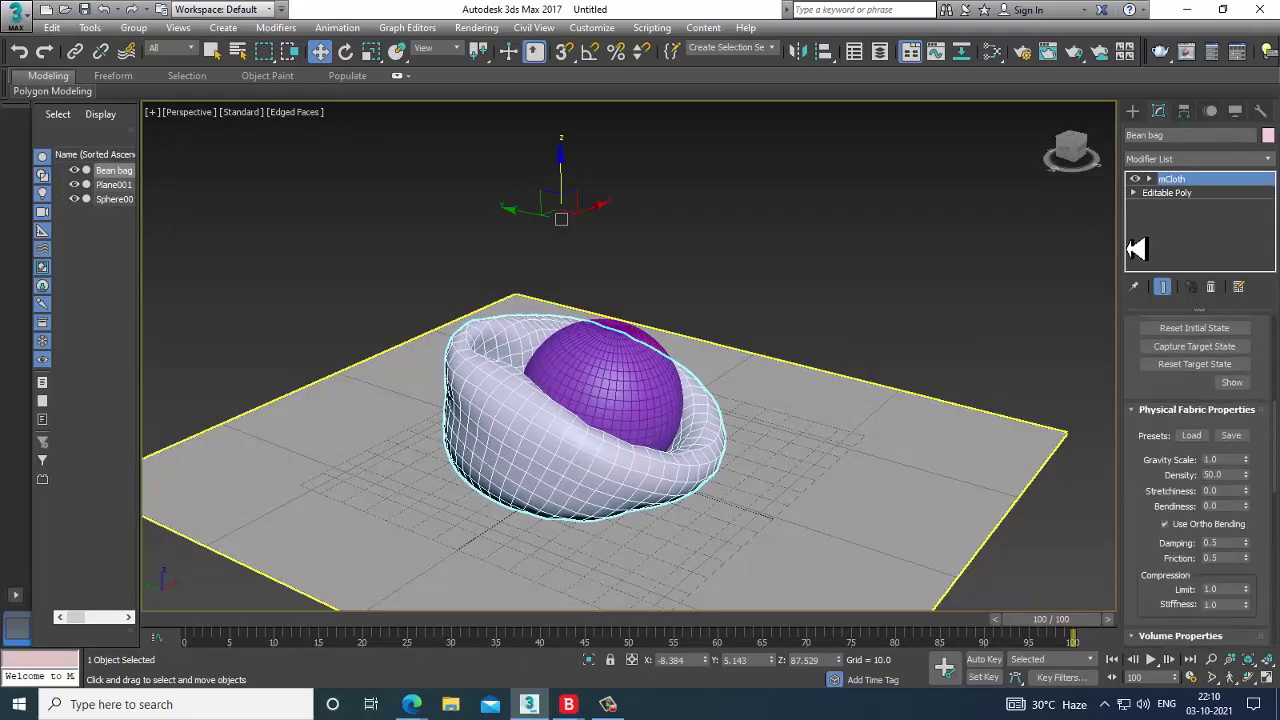
{"action": "scroll", "coordinate": [1200, 540], "scroll_direction": "down", "scroll_amount": 3}
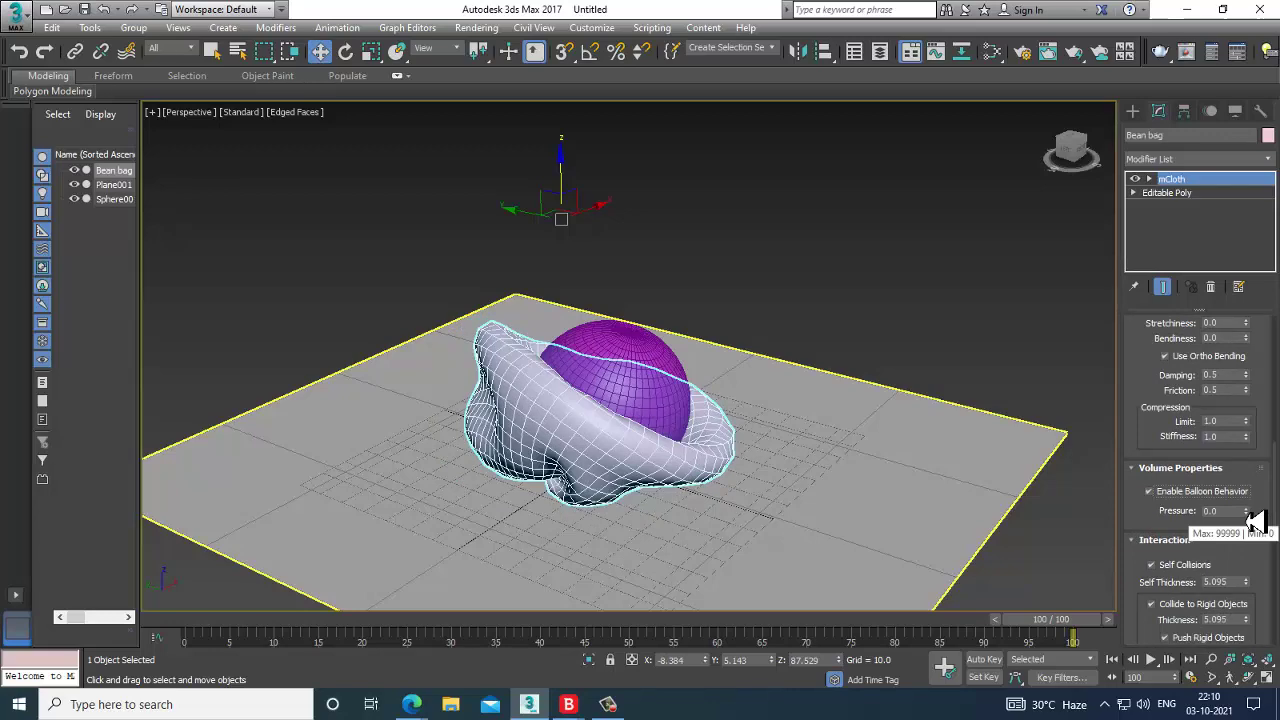
Raise the balloon pressure of the Bean bag's mCloth to 3.0 so the cloth inflates around the small sphere
{"action": "left_click", "coordinate": [1246, 509]}
{"action": "left_click", "coordinate": [1246, 509]}
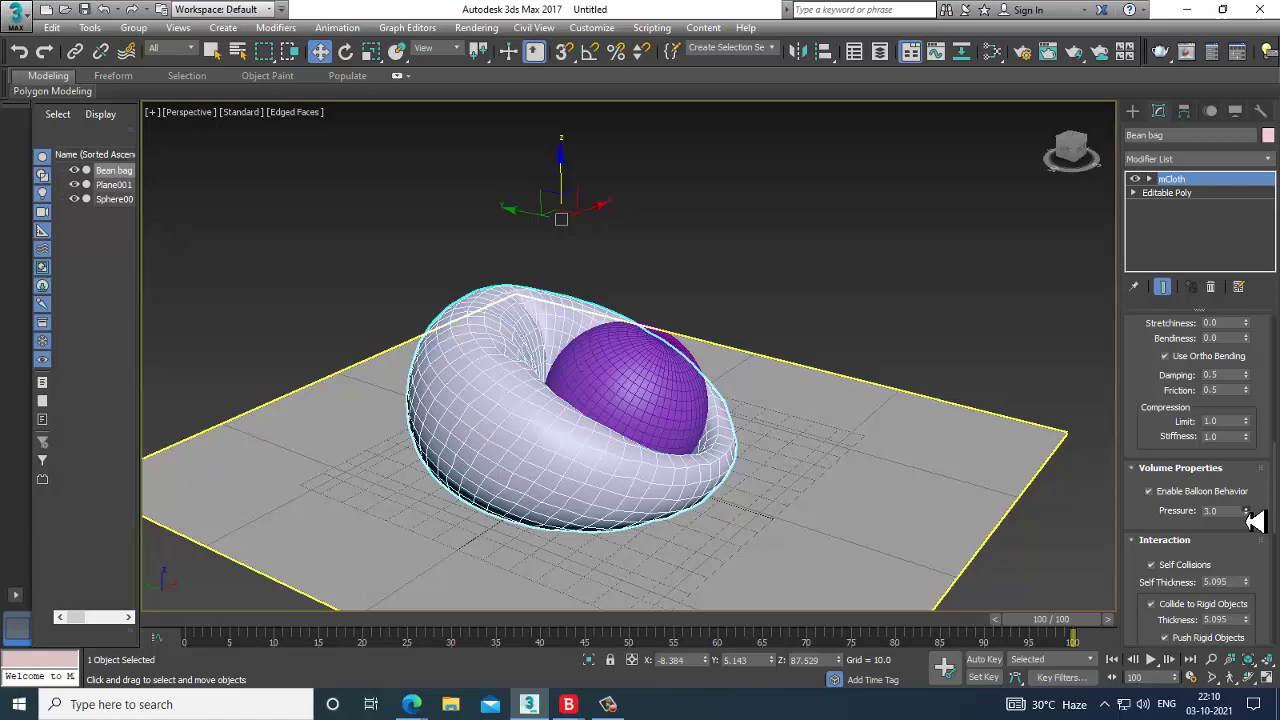
{"action": "left_click", "coordinate": [1246, 509]}
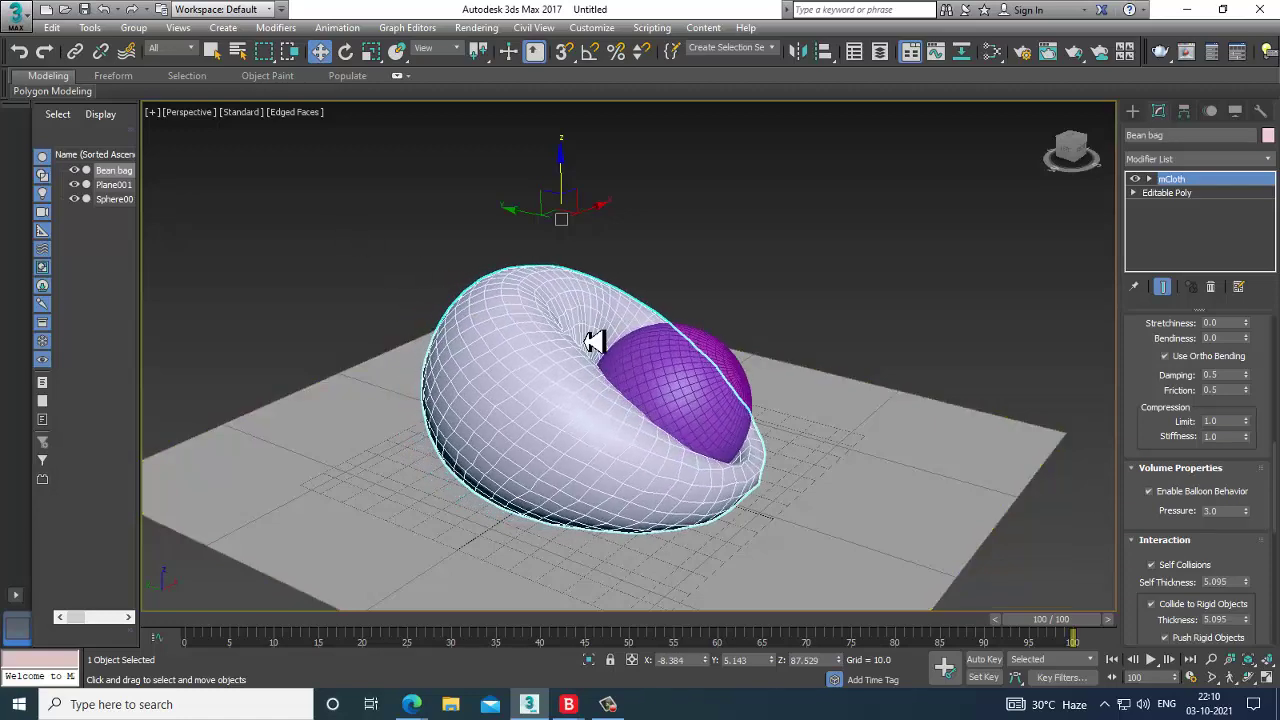
Convert the Bean bag, the plane and the small sphere together to Editable Poly, then clear the selection
{"action": "key", "text": "ctrl+a"}
{"action": "right_click", "coordinate": [588, 337]}
{"action": "left_click", "coordinate": [815, 514]}
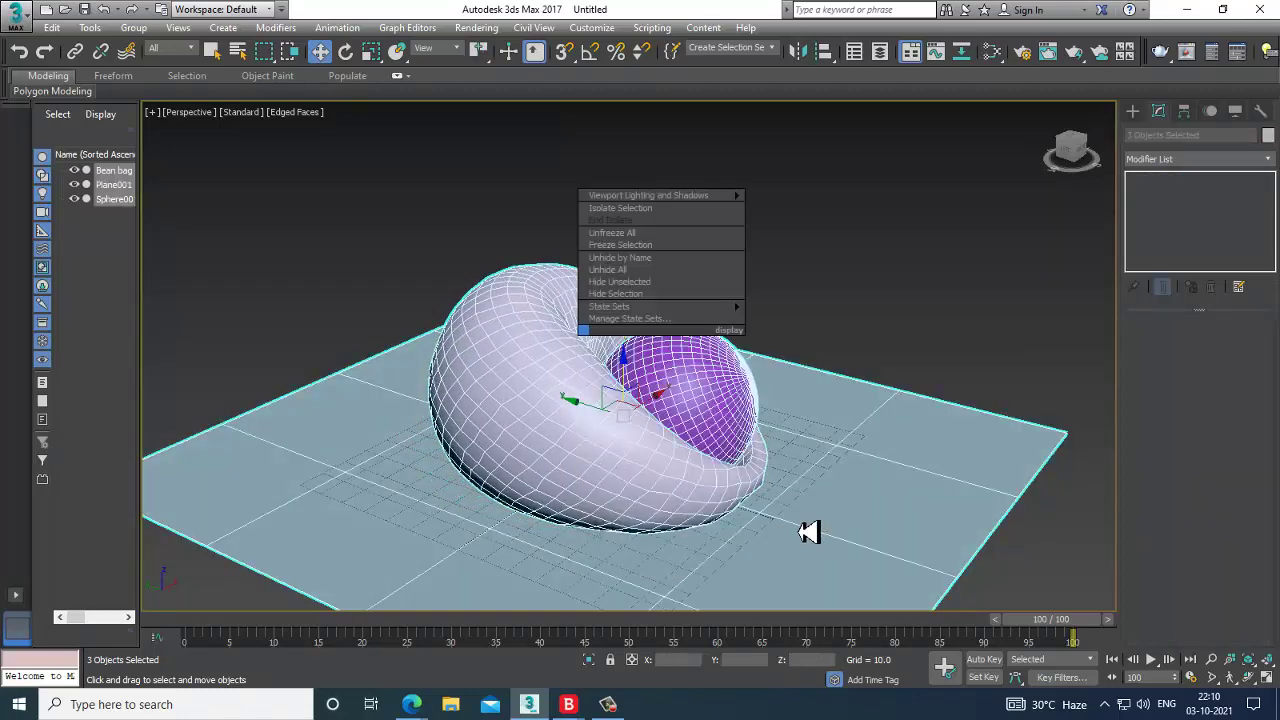
{"action": "left_click", "coordinate": [886, 307]}
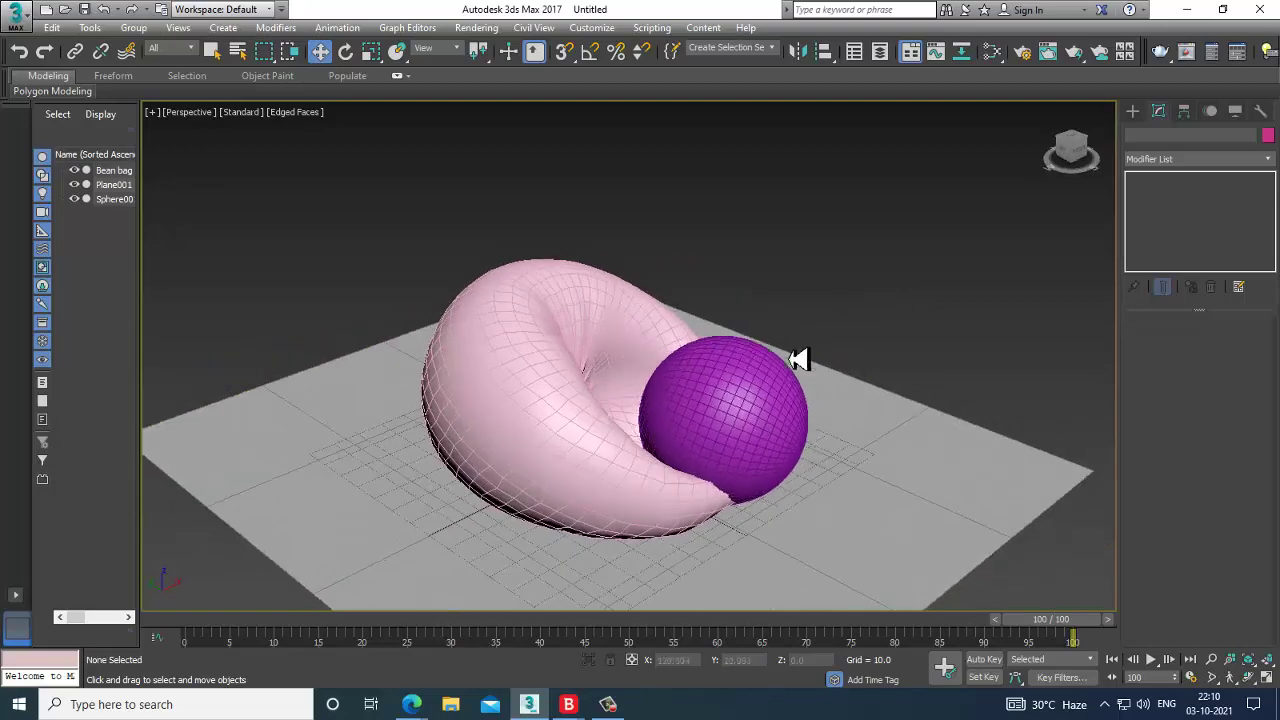
Delete the small purple sphere, select the Bean bag and return the timeline to frame 0
{"action": "left_click", "coordinate": [774, 406]}
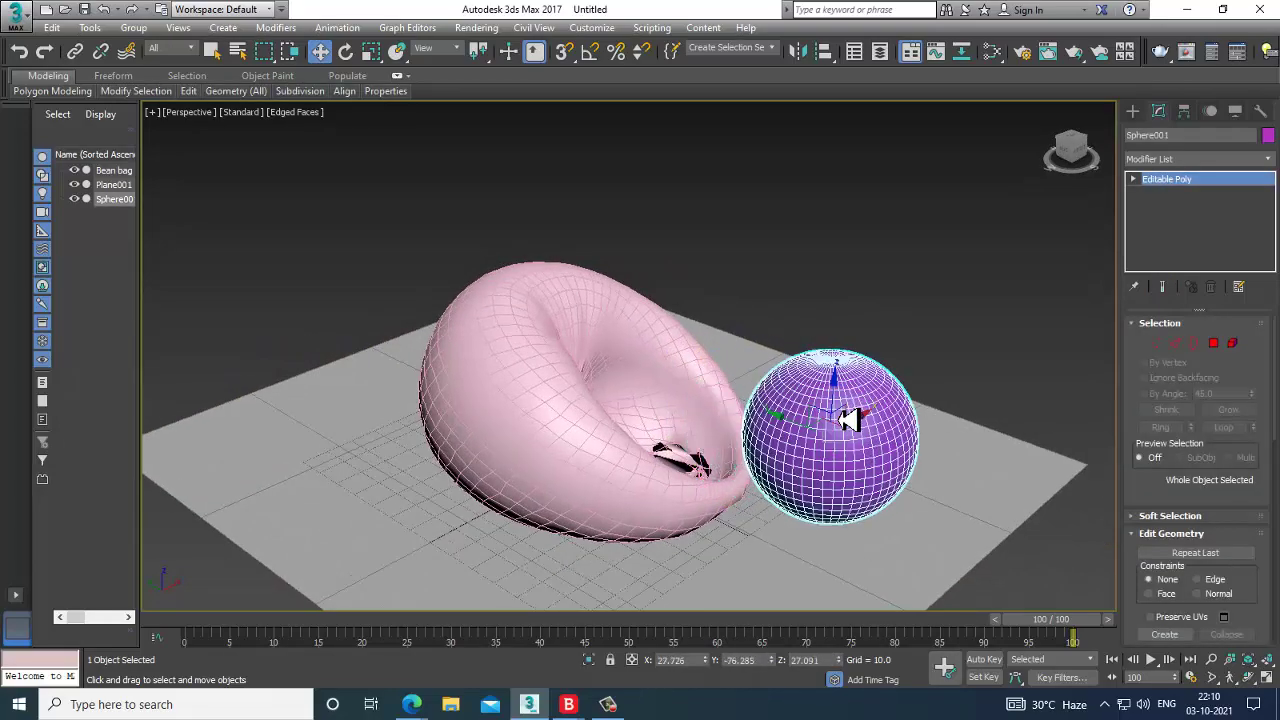
{"action": "key", "text": "Delete"}
{"action": "left_click", "coordinate": [689, 430]}
{"action": "middle_click_drag", "start_coordinate": [720, 434], "coordinate": [740, 414], "text": "alt"}
{"action": "key", "text": "Home"}
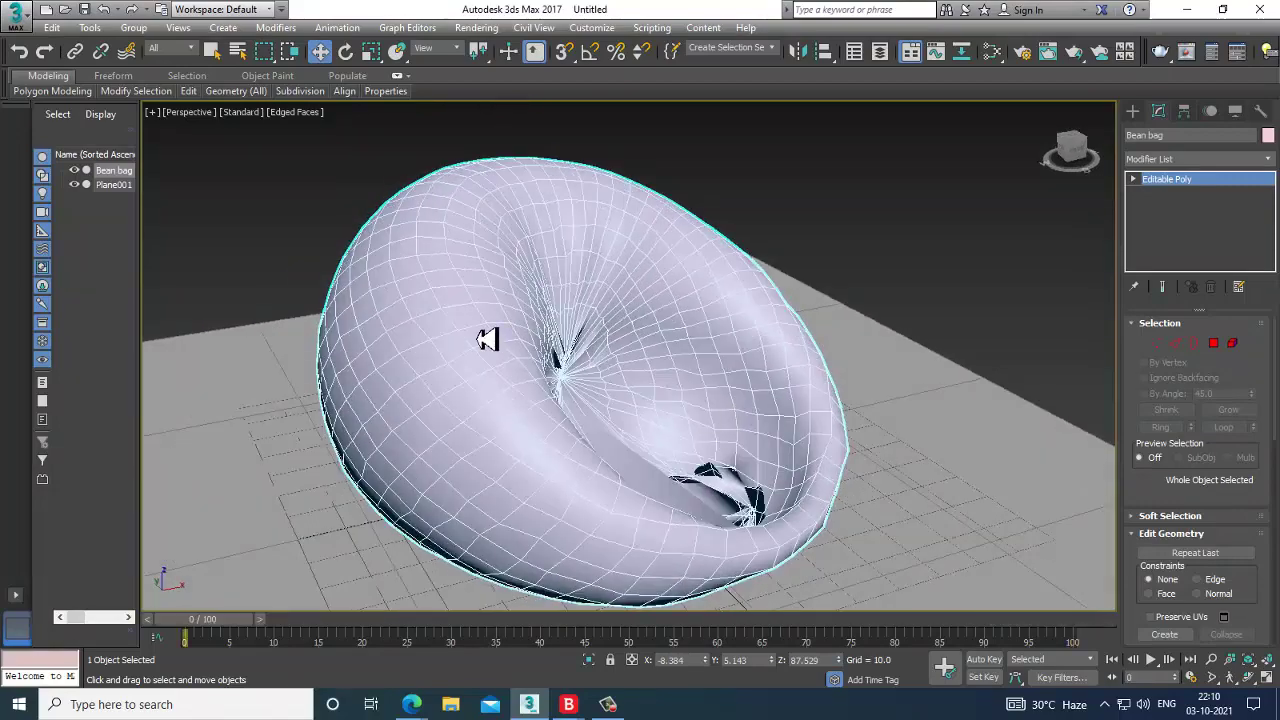
Convert the Bean bag alone to Editable Poly and keep it selected
{"action": "middle_click_drag", "start_coordinate": [487, 339], "coordinate": [531, 303], "text": "alt"}
{"action": "right_click", "coordinate": [530, 298]}
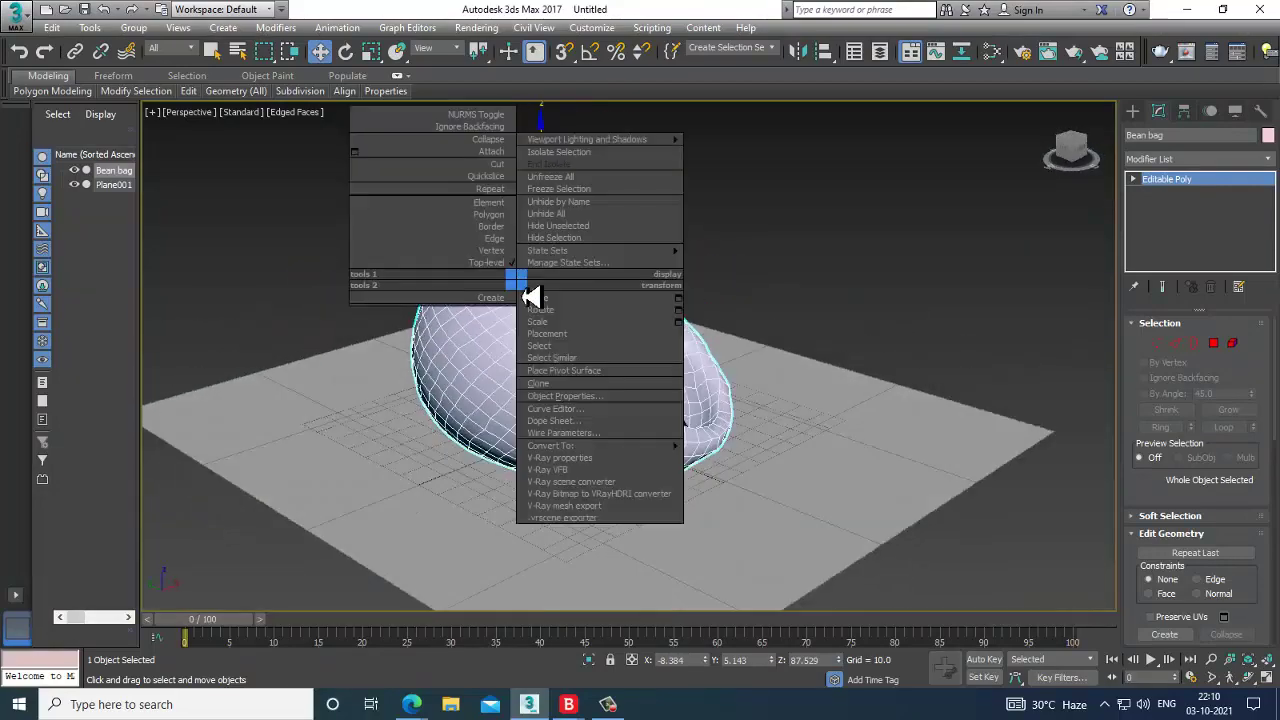
{"action": "mouse_move", "coordinate": [623, 451]}
{"action": "left_click", "coordinate": [777, 466]}
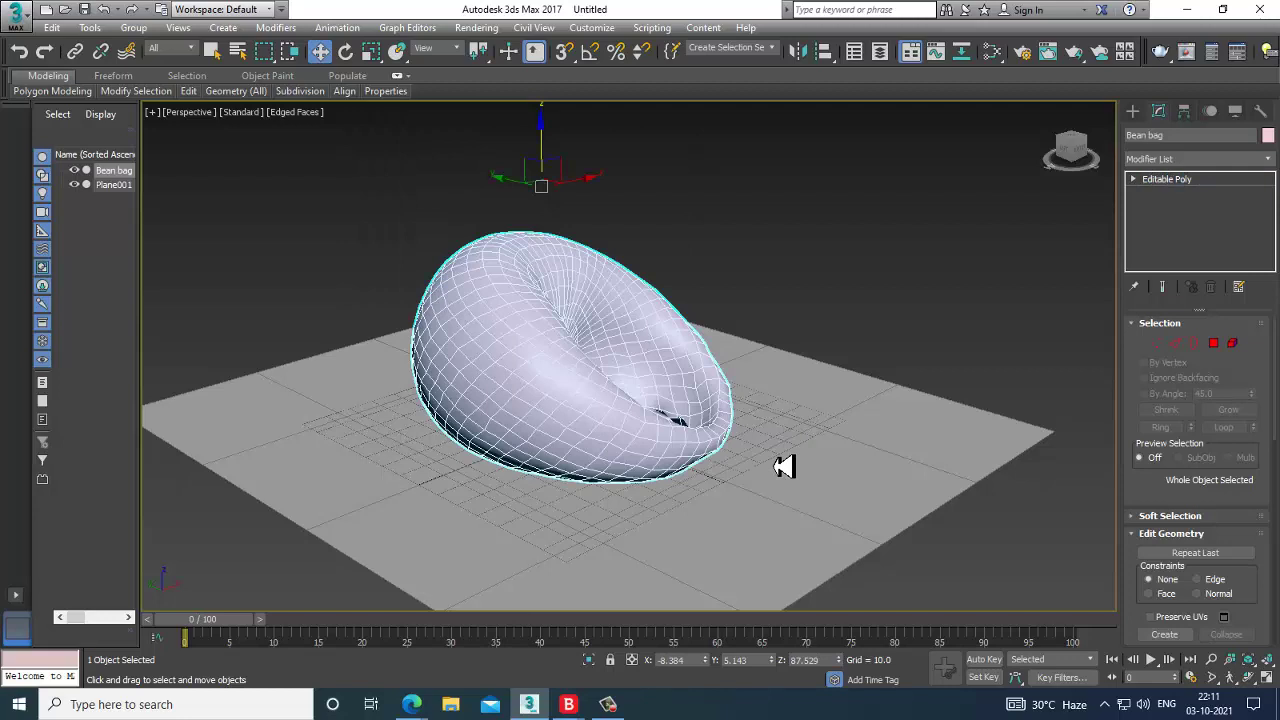
{"action": "left_click", "coordinate": [738, 275]}
{"action": "left_click", "coordinate": [606, 346]}
{"action": "middle_click_drag", "start_coordinate": [606, 346], "coordinate": [584, 349], "text": "alt"}
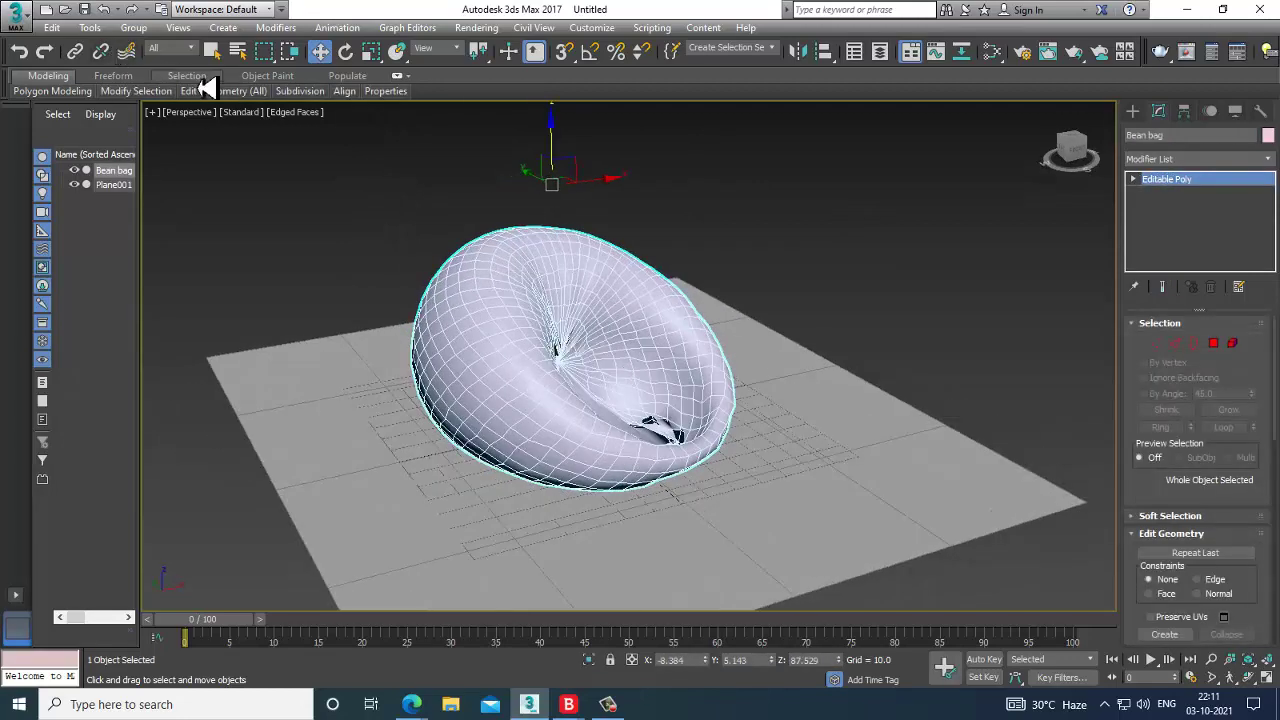
Smooth the pinched creases in the Bean bag's seat with the Relax/Soften brush at size 35.95 and strength 1.0
{"action": "left_click", "coordinate": [128, 77]}
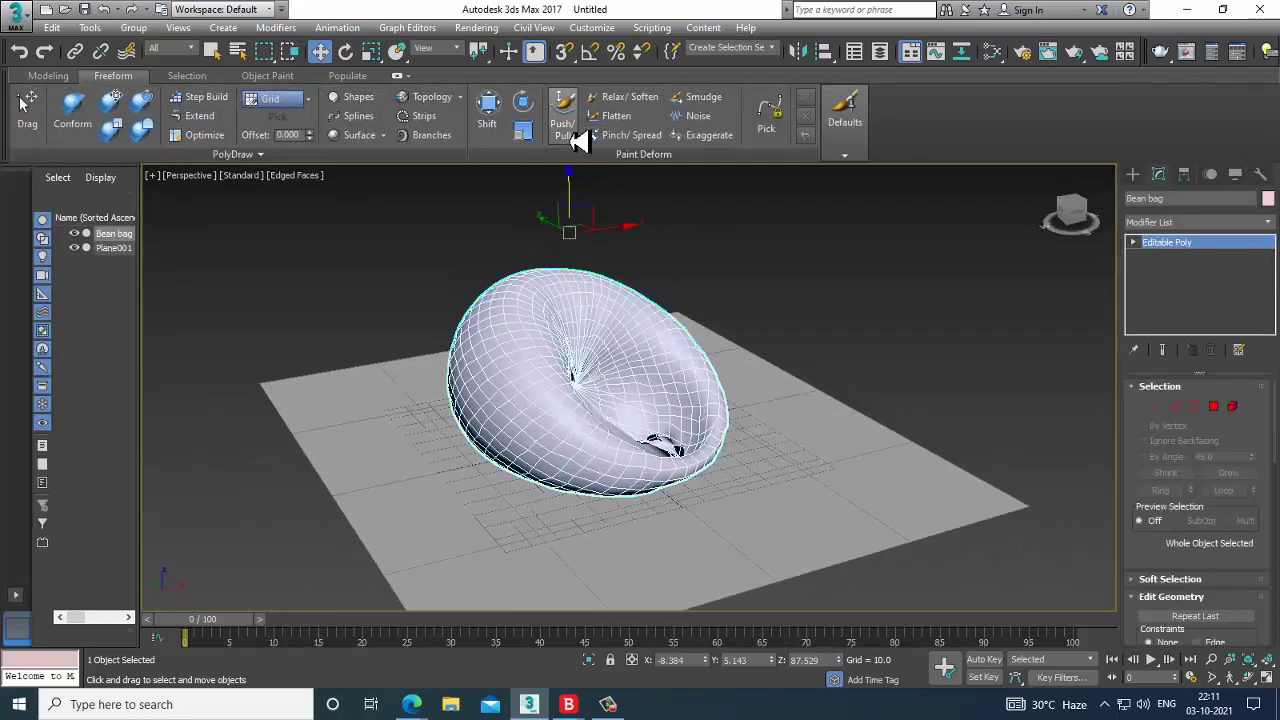
{"action": "left_click", "coordinate": [625, 97]}
{"action": "scroll", "coordinate": [640, 390], "scroll_direction": "up", "scroll_amount": 5}
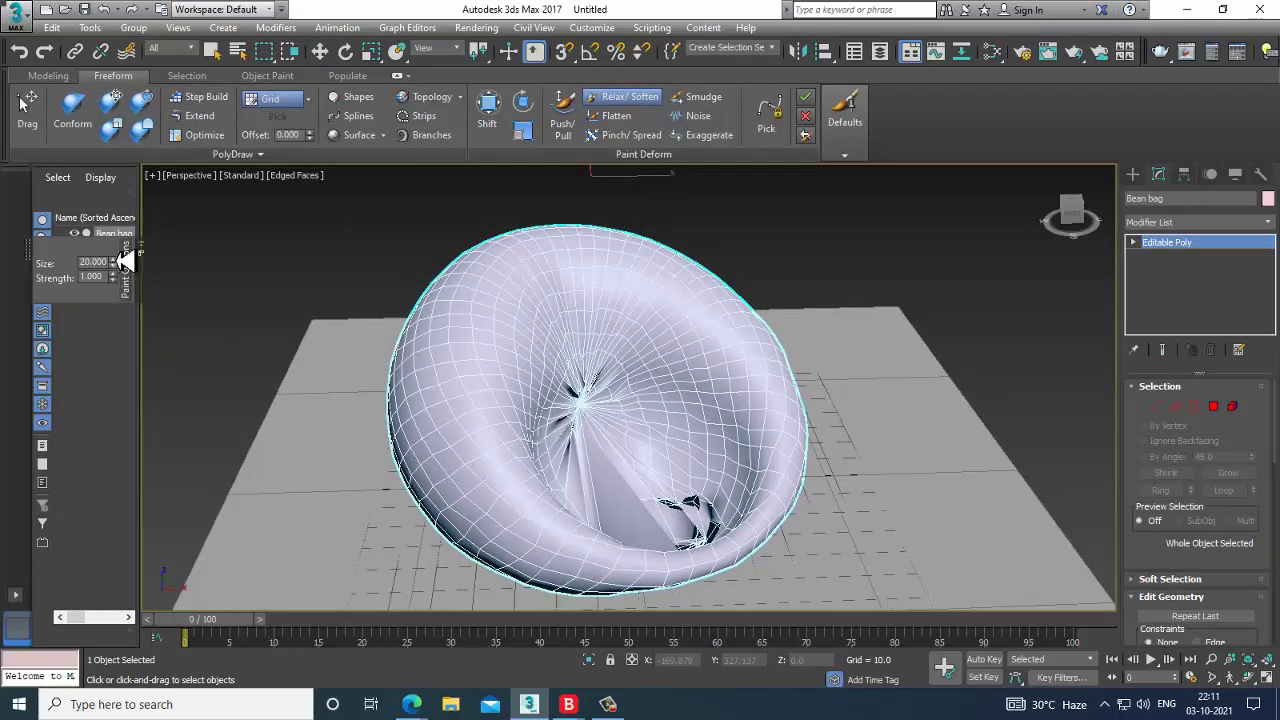
{"action": "mouse_move", "coordinate": [649, 428]}
{"action": "left_mouse_down"}
{"action": "mouse_move", "coordinate": [543, 400]}
{"action": "mouse_move", "coordinate": [623, 514]}
{"action": "mouse_move", "coordinate": [716, 522]}
{"action": "mouse_move", "coordinate": [730, 475]}
{"action": "left_mouse_up"}
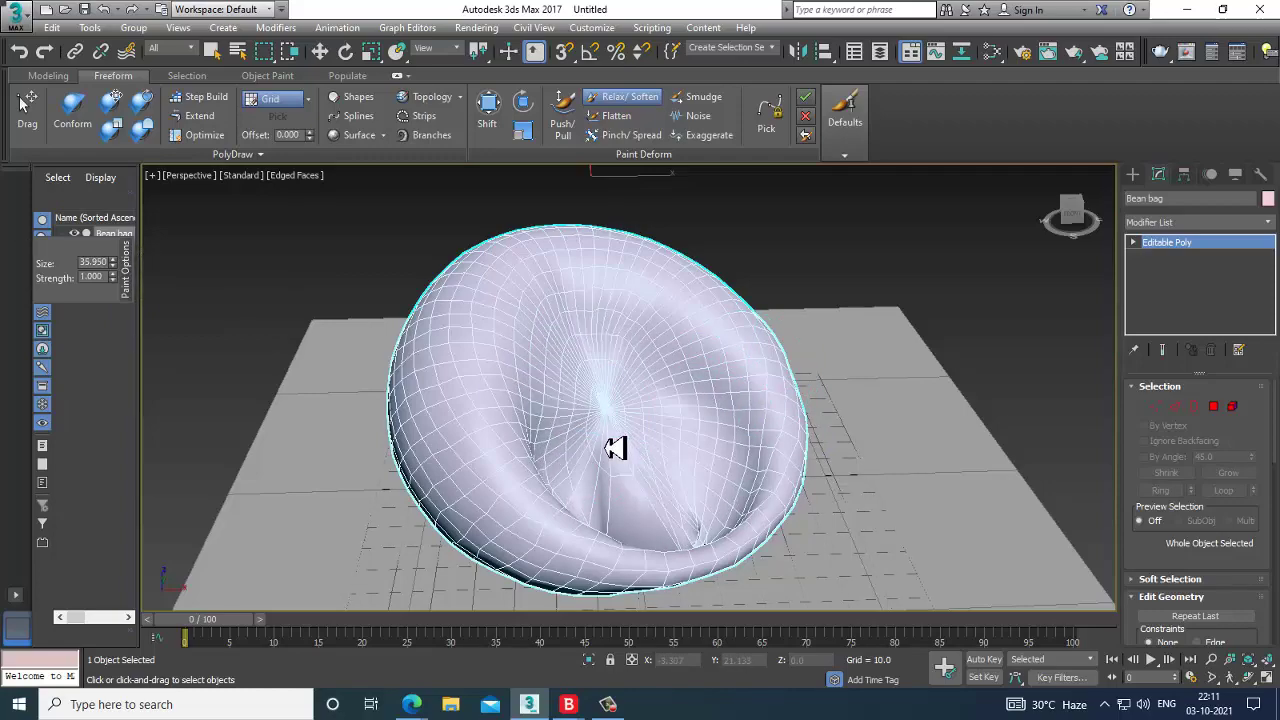
{"action": "middle_click_drag", "start_coordinate": [614, 446], "coordinate": [689, 520], "text": "alt"}
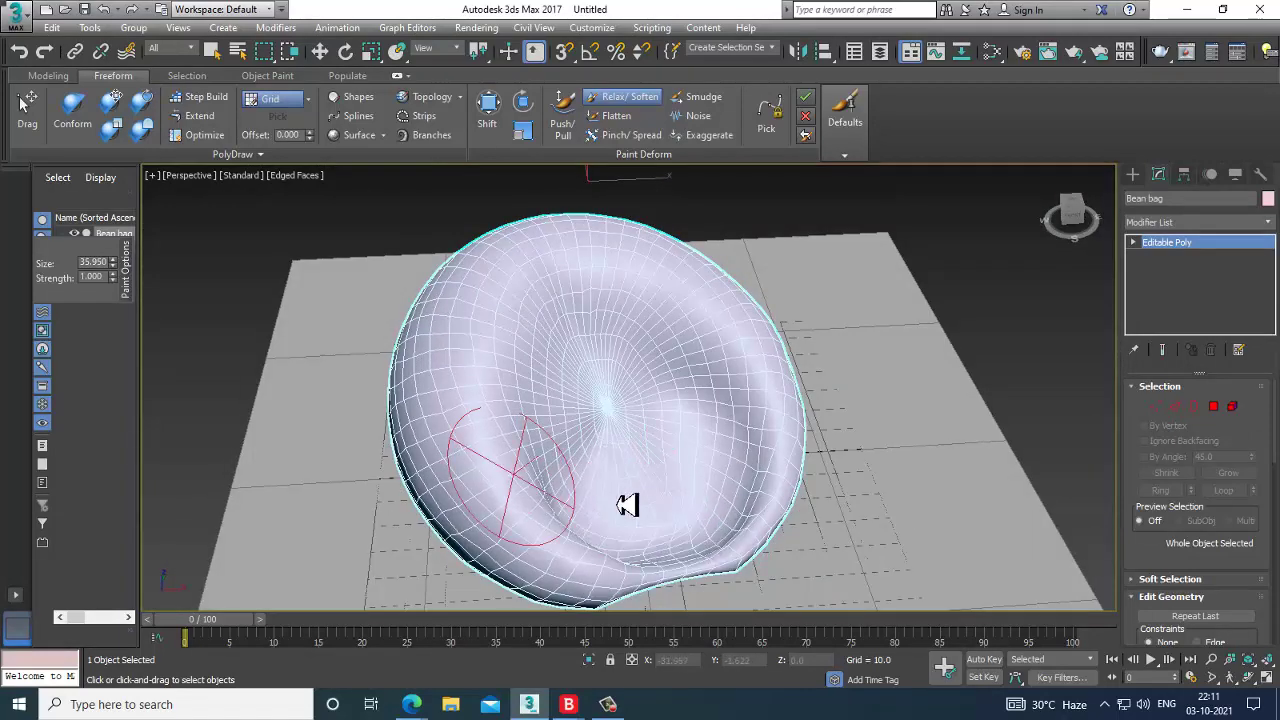
{"action": "middle_click_drag", "start_coordinate": [589, 343], "coordinate": [589, 316], "text": "alt"}
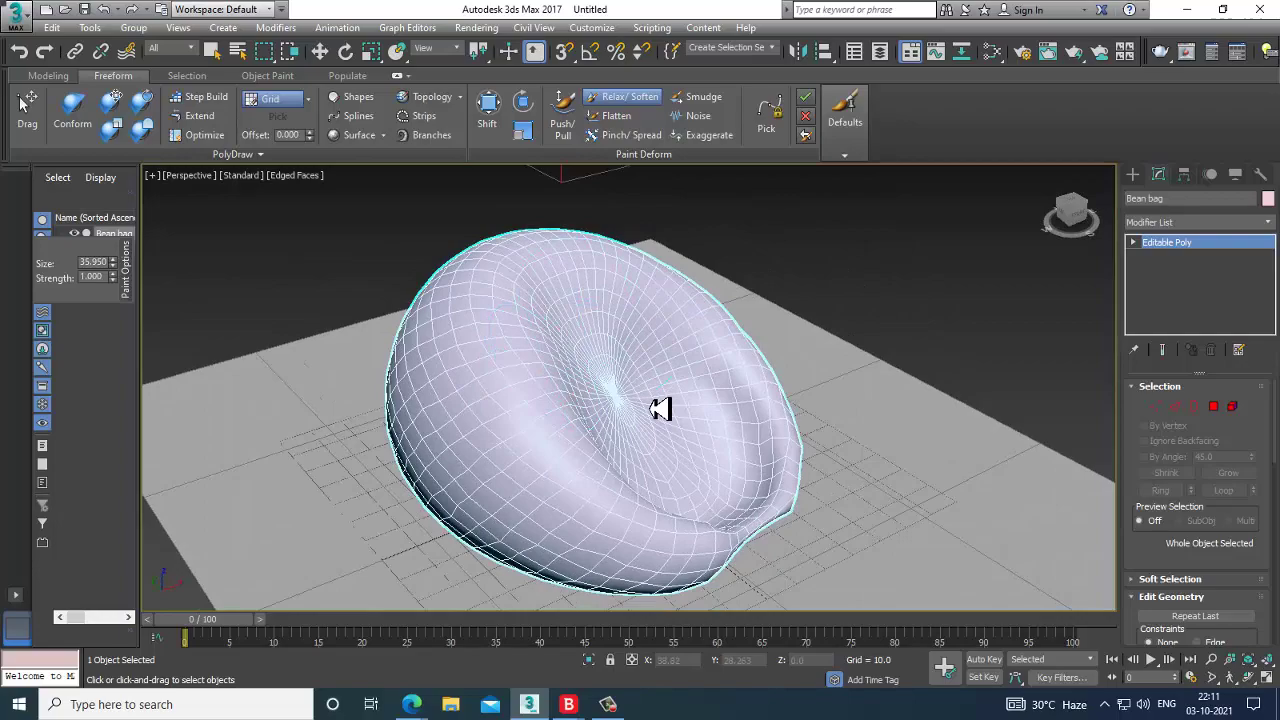
{"action": "middle_click_drag", "start_coordinate": [660, 408], "coordinate": [592, 425], "text": "alt"}
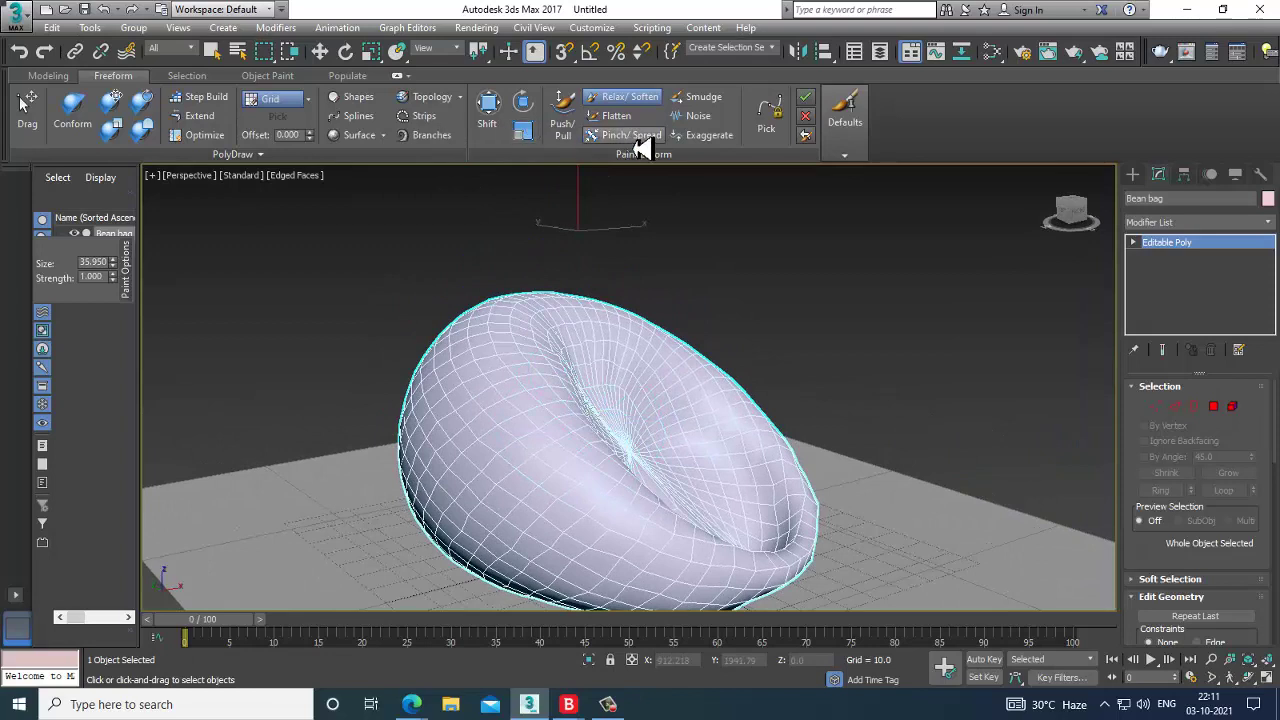
Sculpt the Bean bag's rim and sides with the Push/Pull brush at size 56.95, strength 1.0 and offset 4.0, undoing the last unwanted strokes
{"action": "left_click", "coordinate": [563, 108]}
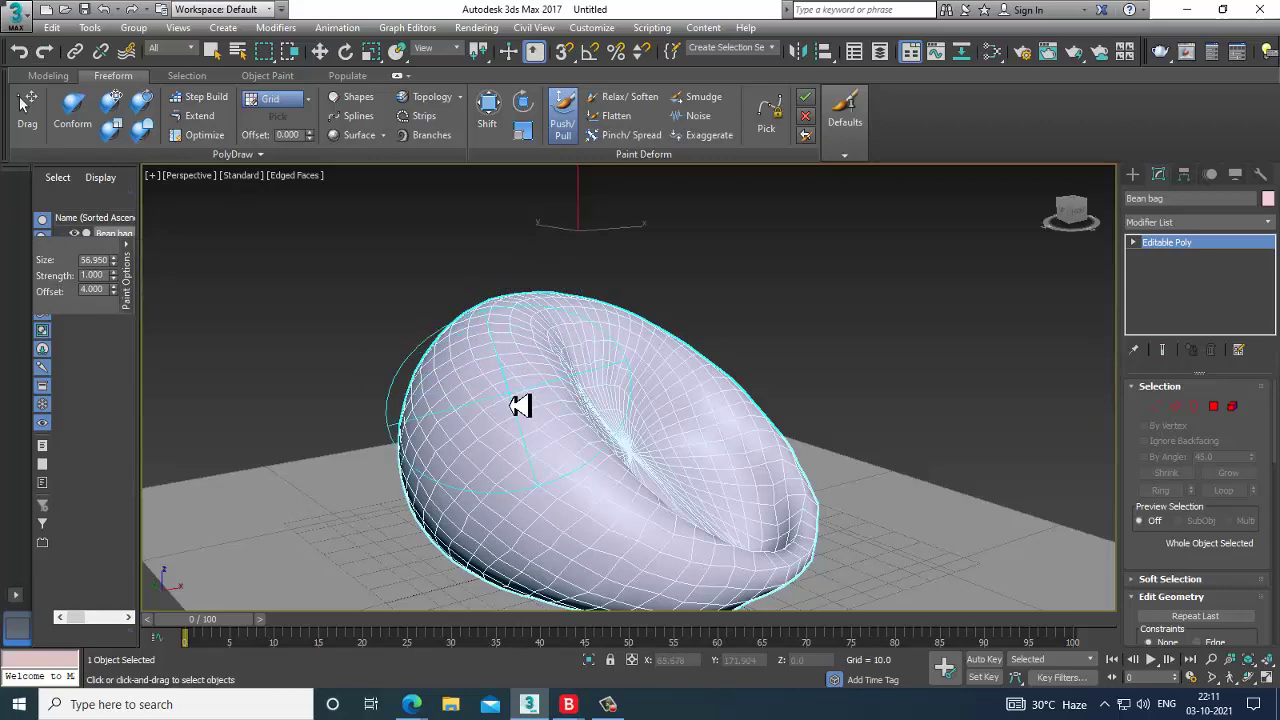
{"action": "mouse_move", "coordinate": [520, 405]}
{"action": "middle_mouse_down", "text": "alt"}
{"action": "mouse_move", "coordinate": [566, 417]}
{"action": "mouse_move", "coordinate": [532, 384]}
{"action": "middle_mouse_up", "text": "alt"}
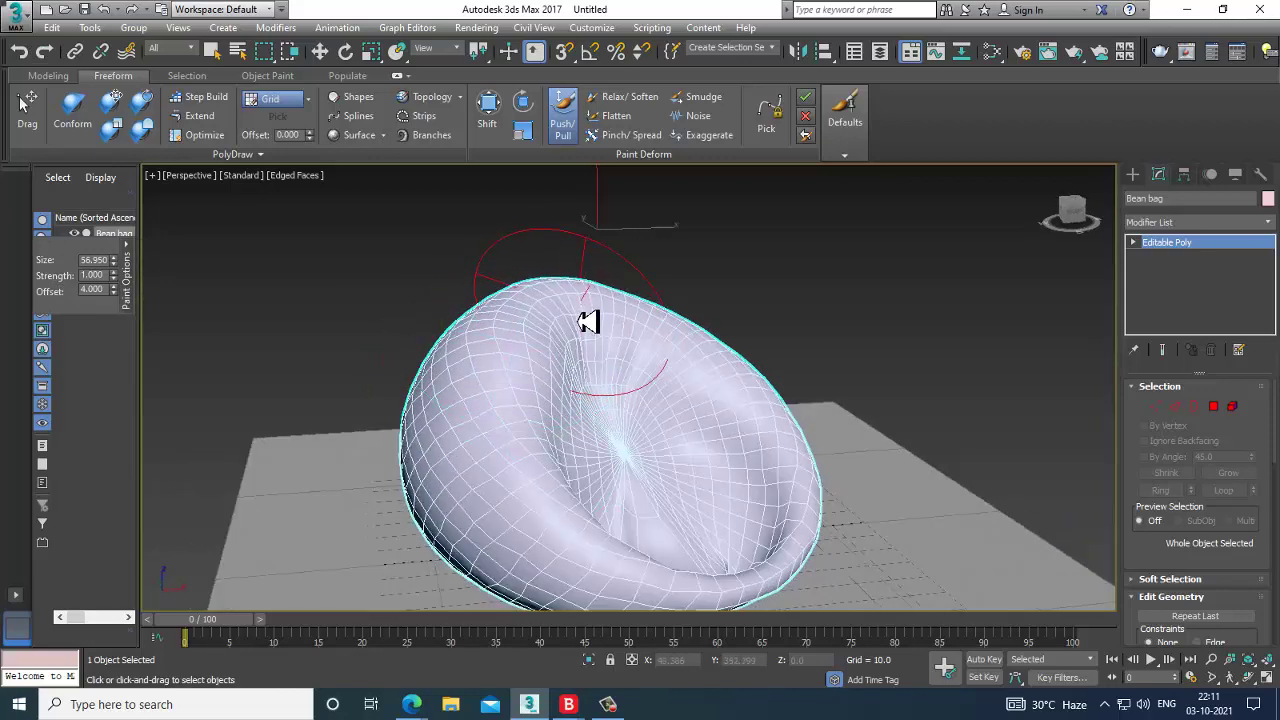
{"action": "middle_click_drag", "start_coordinate": [588, 320], "coordinate": [677, 346], "text": "alt"}
{"action": "middle_click_drag", "start_coordinate": [797, 394], "coordinate": [695, 389], "text": "alt"}
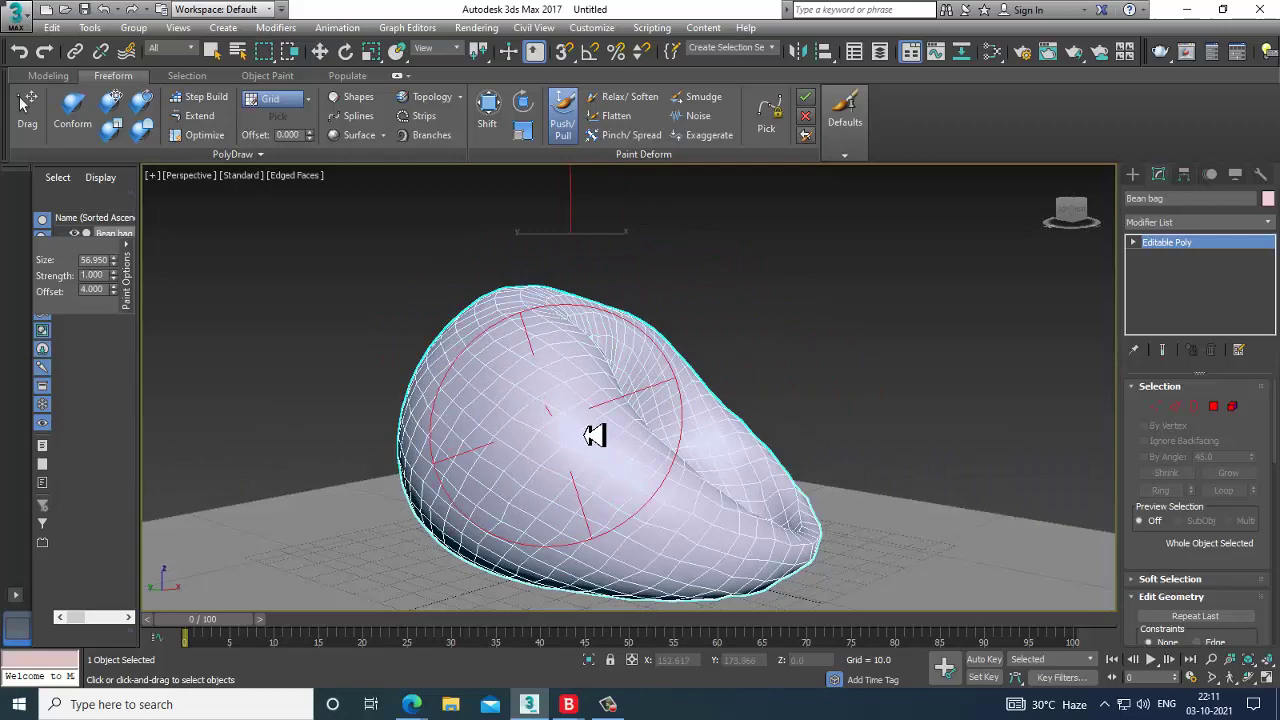
{"action": "middle_click_drag", "start_coordinate": [546, 443], "coordinate": [532, 369], "text": "alt"}
{"action": "middle_click_drag", "start_coordinate": [617, 418], "coordinate": [691, 409], "text": "alt"}
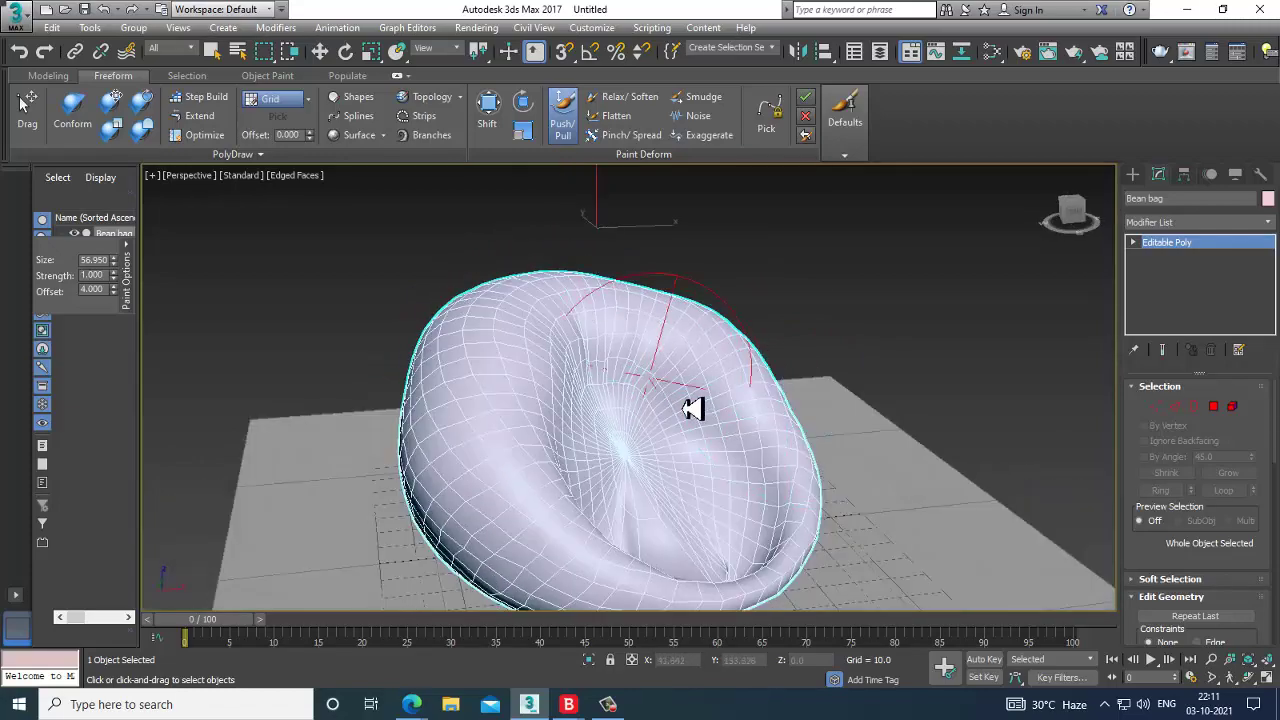
{"action": "middle_click_drag", "start_coordinate": [457, 417], "coordinate": [557, 434], "text": "alt"}
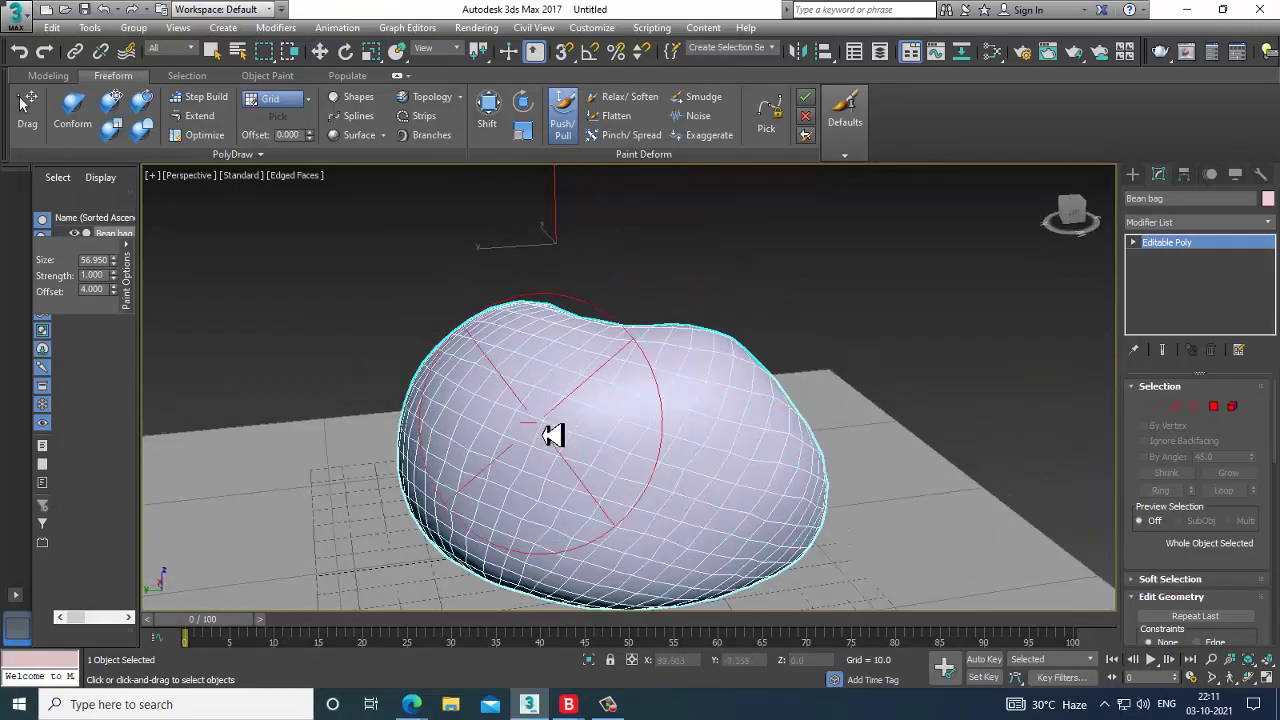
{"action": "middle_click_drag", "start_coordinate": [546, 380], "coordinate": [614, 463], "text": "alt"}
{"action": "key", "text": "ctrl+z"}
{"action": "key", "text": "ctrl+z"}
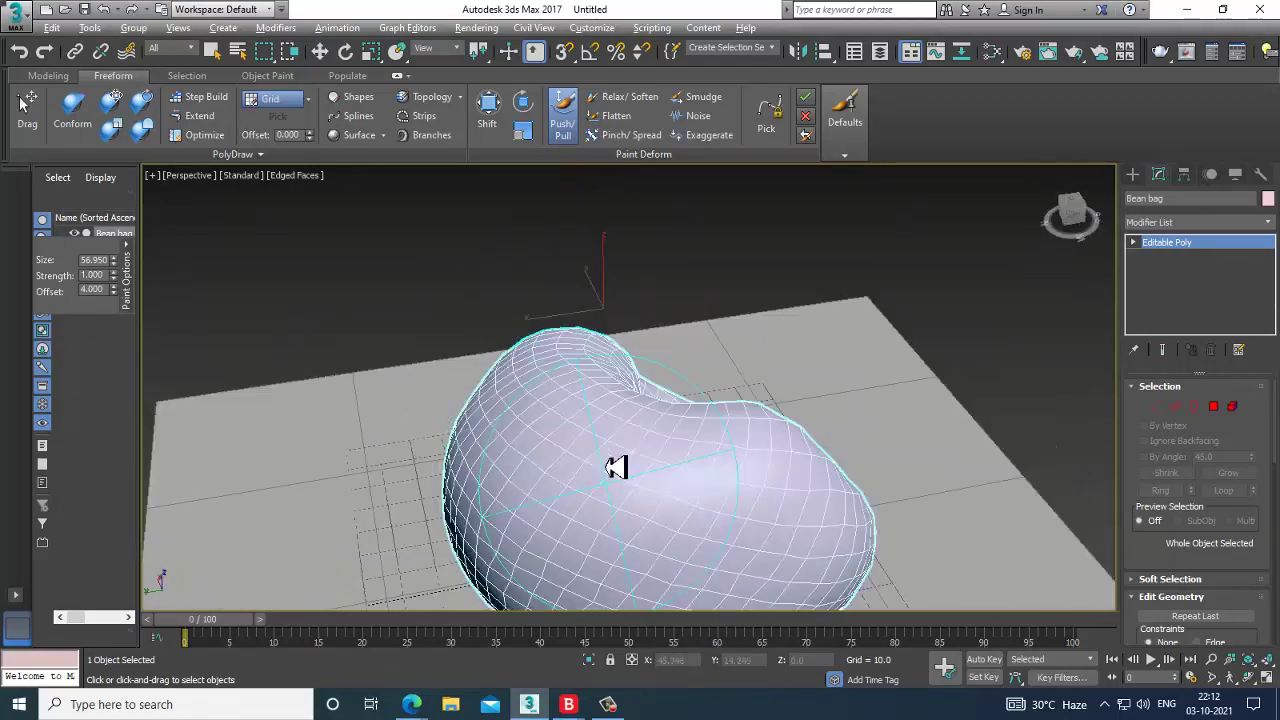
Even out the crease at the front of the seat and lower the Push/Pull strength to 0.54 for softer reshaping
{"action": "middle_click_drag", "start_coordinate": [512, 445], "coordinate": [703, 395], "text": "alt"}
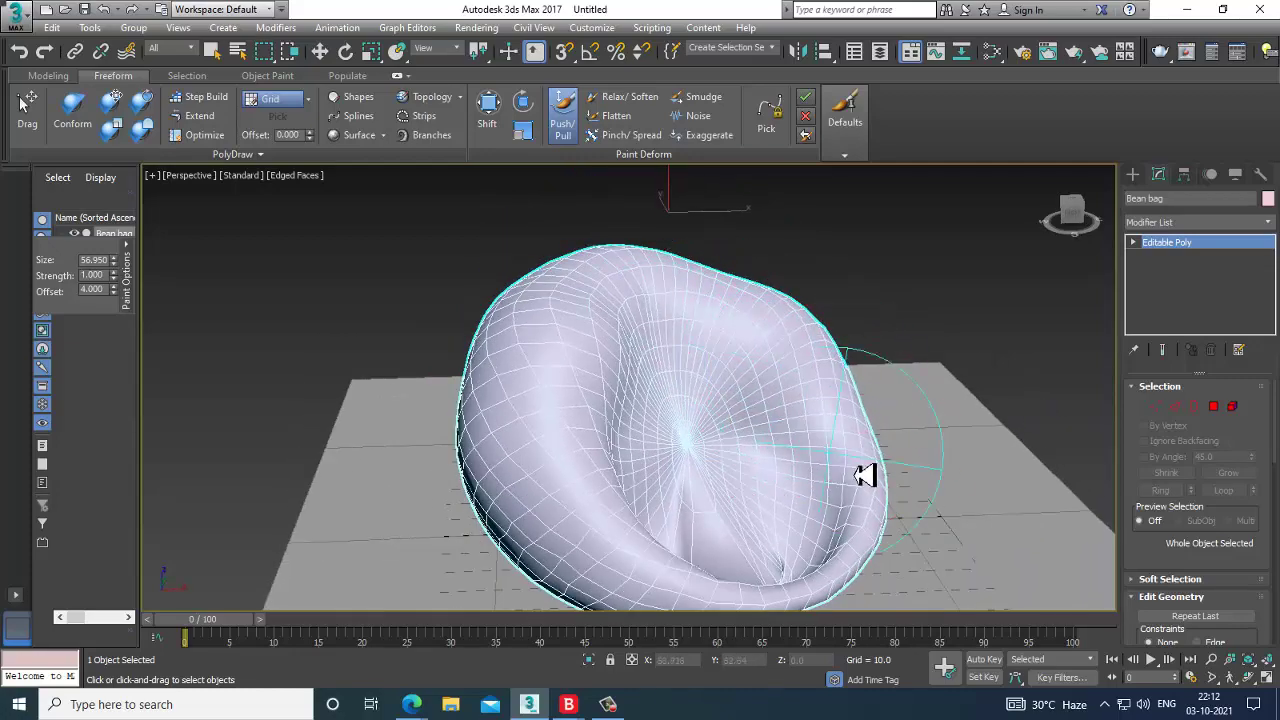
{"action": "mouse_move", "coordinate": [806, 540]}
{"action": "middle_mouse_down", "text": "alt"}
{"action": "mouse_move", "coordinate": [771, 486]}
{"action": "mouse_move", "coordinate": [782, 567]}
{"action": "mouse_move", "coordinate": [797, 580]}
{"action": "mouse_move", "coordinate": [737, 600]}
{"action": "mouse_move", "coordinate": [777, 517]}
{"action": "mouse_move", "coordinate": [763, 466]}
{"action": "mouse_move", "coordinate": [670, 395]}
{"action": "middle_mouse_up", "text": "alt"}
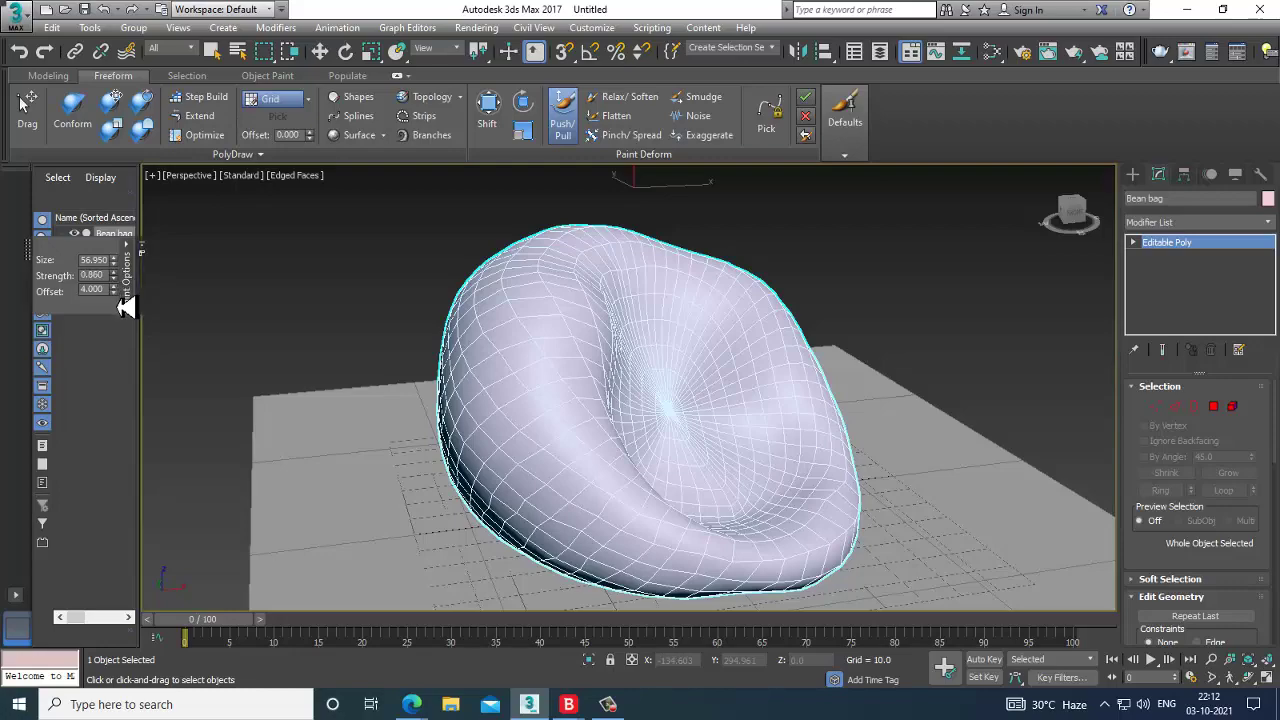
{"action": "middle_click_drag", "start_coordinate": [630, 408], "coordinate": [713, 400], "text": "alt"}
{"action": "middle_click_drag", "start_coordinate": [651, 314], "coordinate": [803, 277], "text": "alt"}
{"action": "middle_click_drag", "start_coordinate": [740, 224], "coordinate": [627, 344], "text": "alt"}
{"action": "middle_click_drag", "start_coordinate": [632, 463], "coordinate": [1006, 366], "text": "alt"}
{"action": "middle_click_drag", "start_coordinate": [931, 394], "coordinate": [831, 352], "text": "alt"}
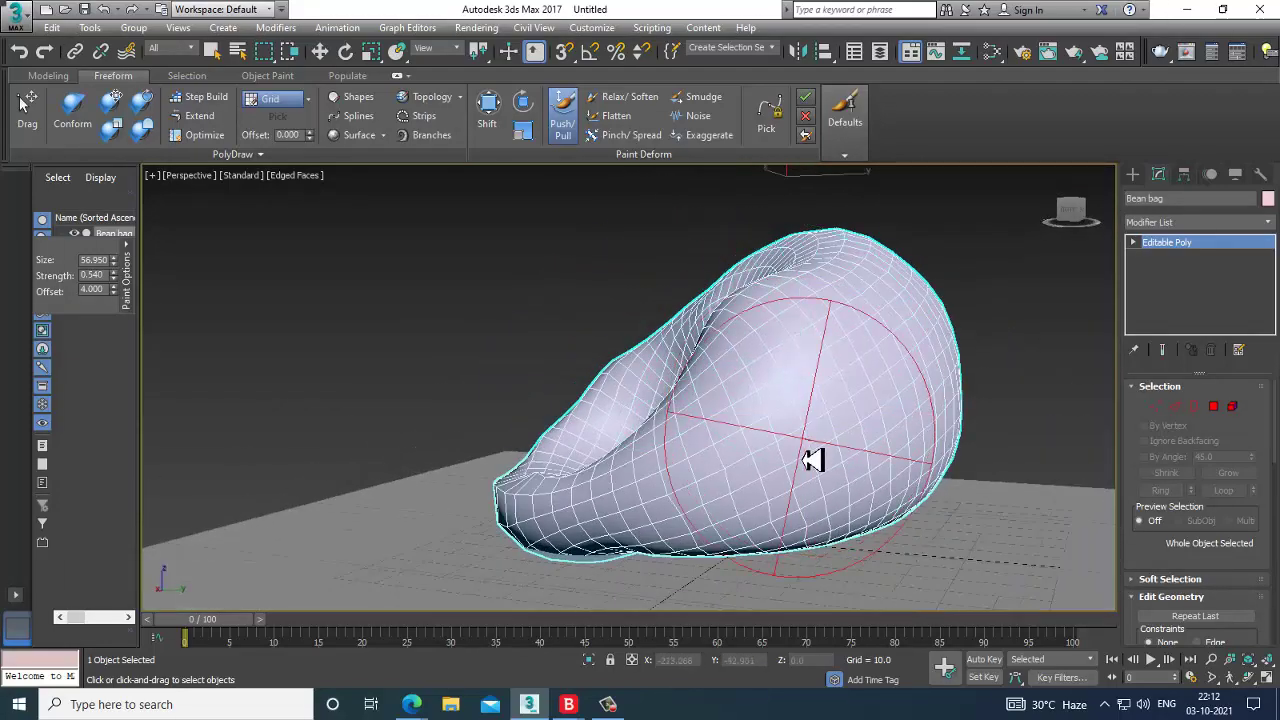
Refine the Bean bag's sides, underside and back with Push/Pull strokes at strength 0.54
{"action": "middle_click_drag", "start_coordinate": [812, 459], "coordinate": [915, 452], "text": "alt"}
{"action": "middle_click_drag", "start_coordinate": [768, 445], "coordinate": [739, 457], "text": "alt"}
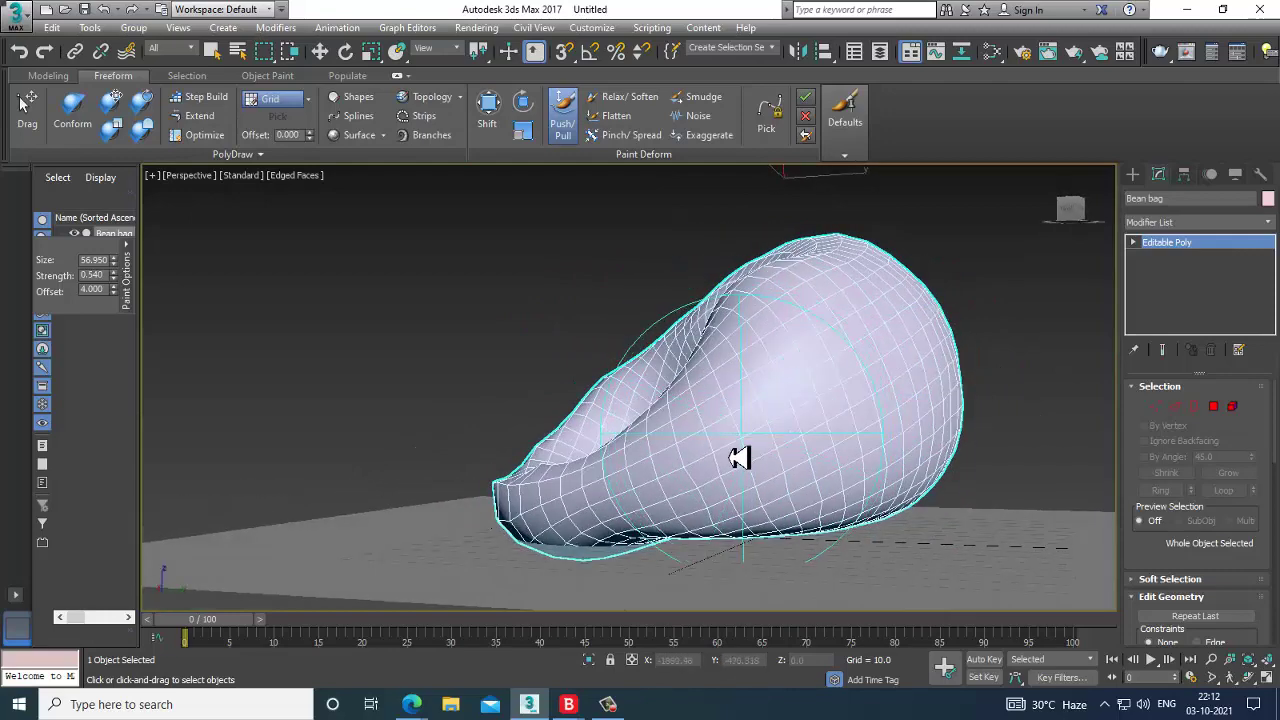
{"action": "middle_click_drag", "start_coordinate": [845, 535], "coordinate": [538, 527], "text": "alt"}
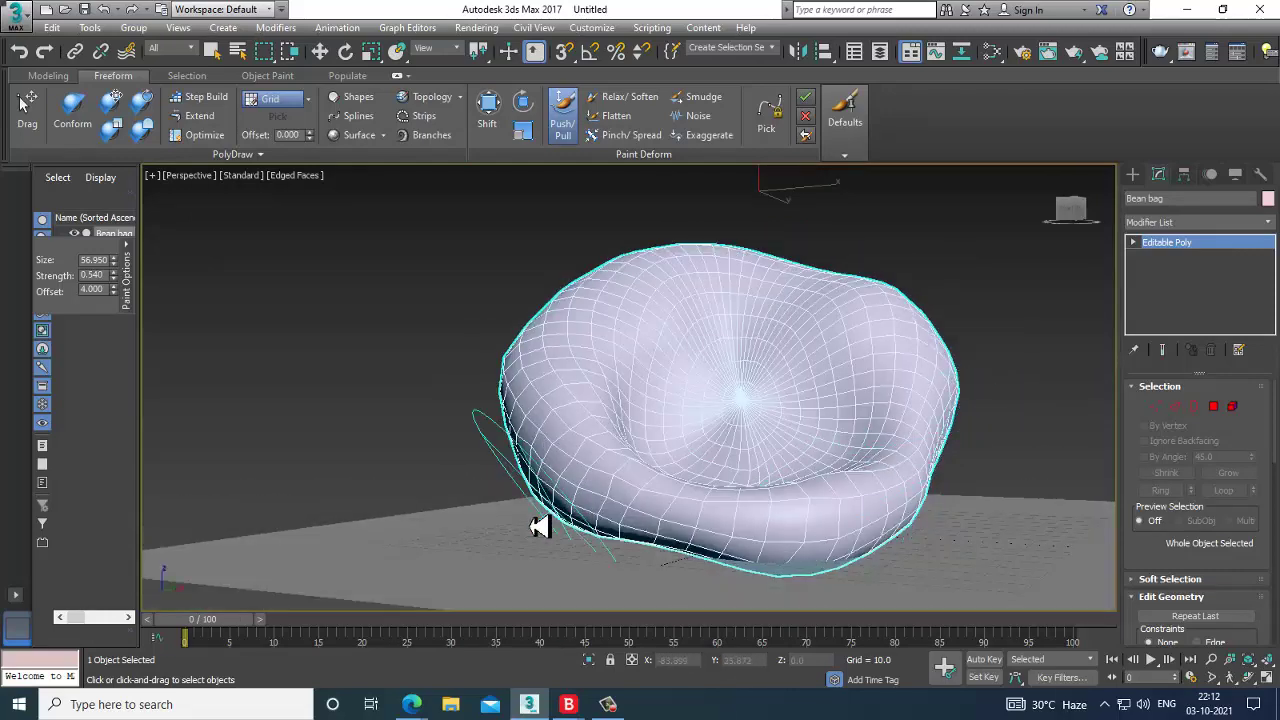
{"action": "middle_click_drag", "start_coordinate": [632, 522], "coordinate": [697, 556], "text": "alt"}
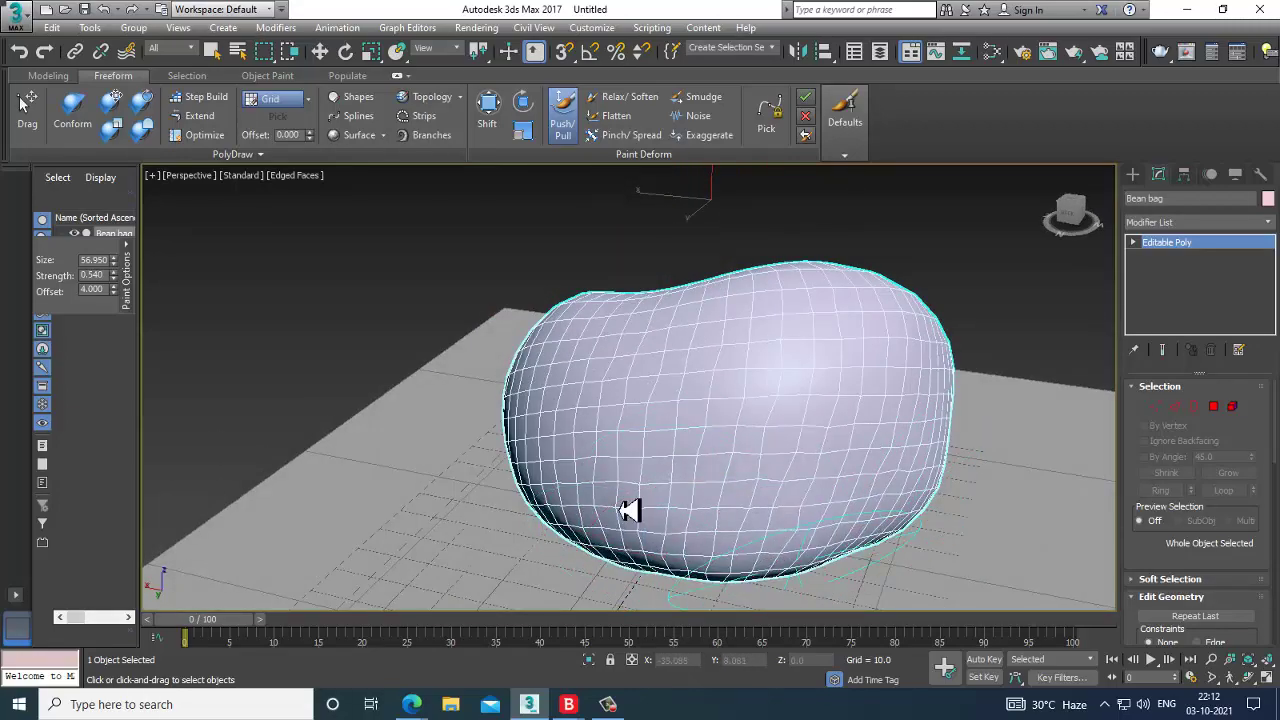
{"action": "middle_click_drag", "start_coordinate": [628, 510], "coordinate": [682, 346], "text": "alt"}
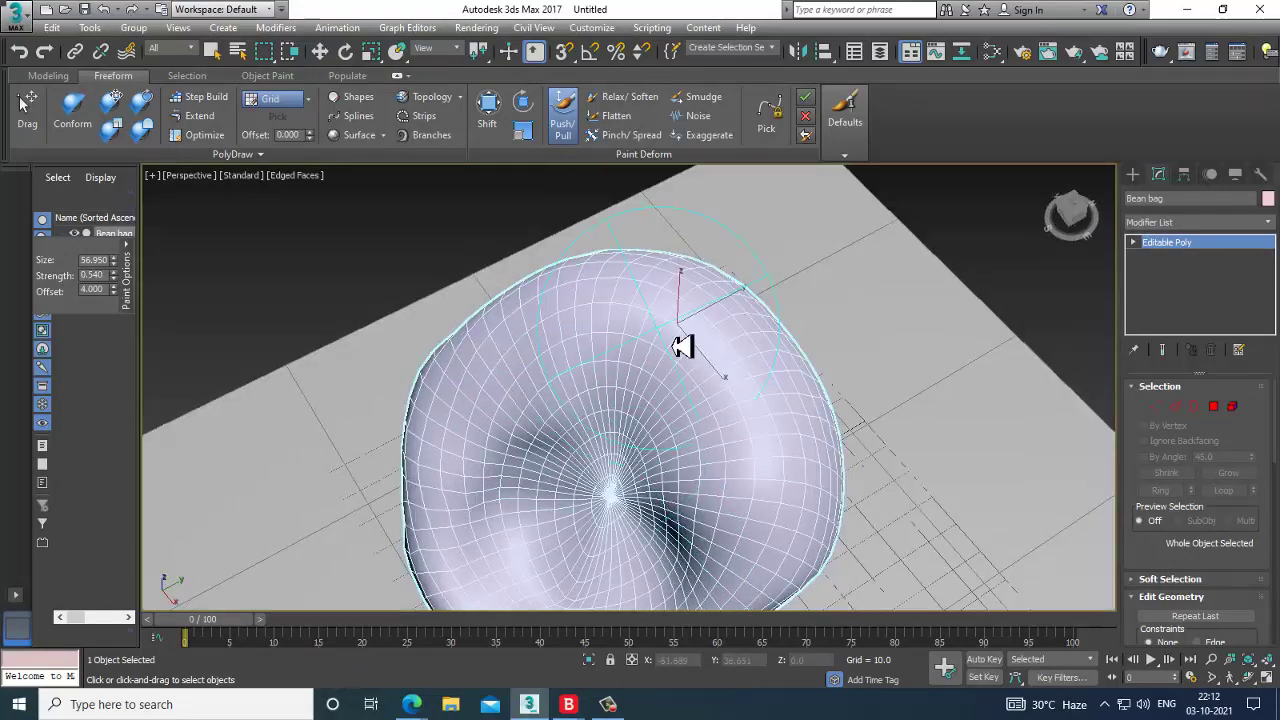
{"action": "middle_click_drag", "start_coordinate": [650, 408], "coordinate": [711, 354], "text": "alt"}
Adjust the Bean bag's outline with the Shift brush at full strength 20 and falloff 200, then leave the brush
{"action": "key", "text": "w"}
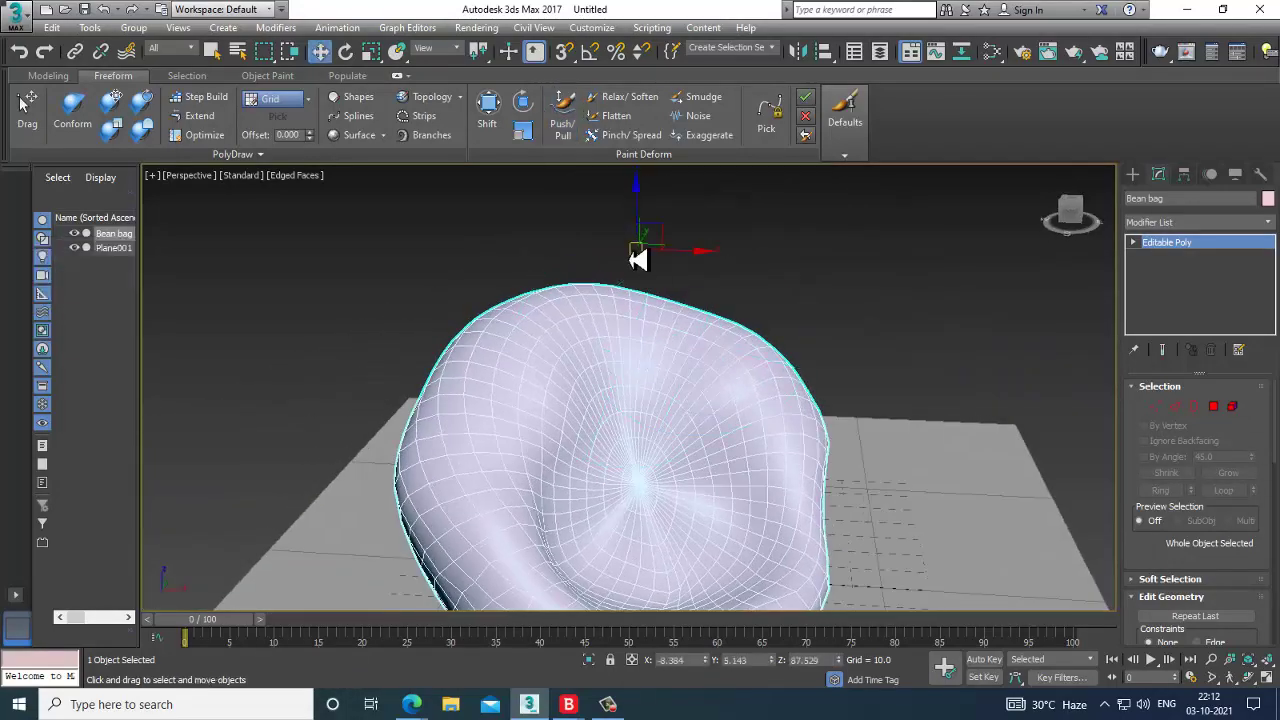
{"action": "left_click", "coordinate": [488, 128]}
{"action": "middle_click_drag", "start_coordinate": [640, 420], "coordinate": [707, 440], "text": "alt"}
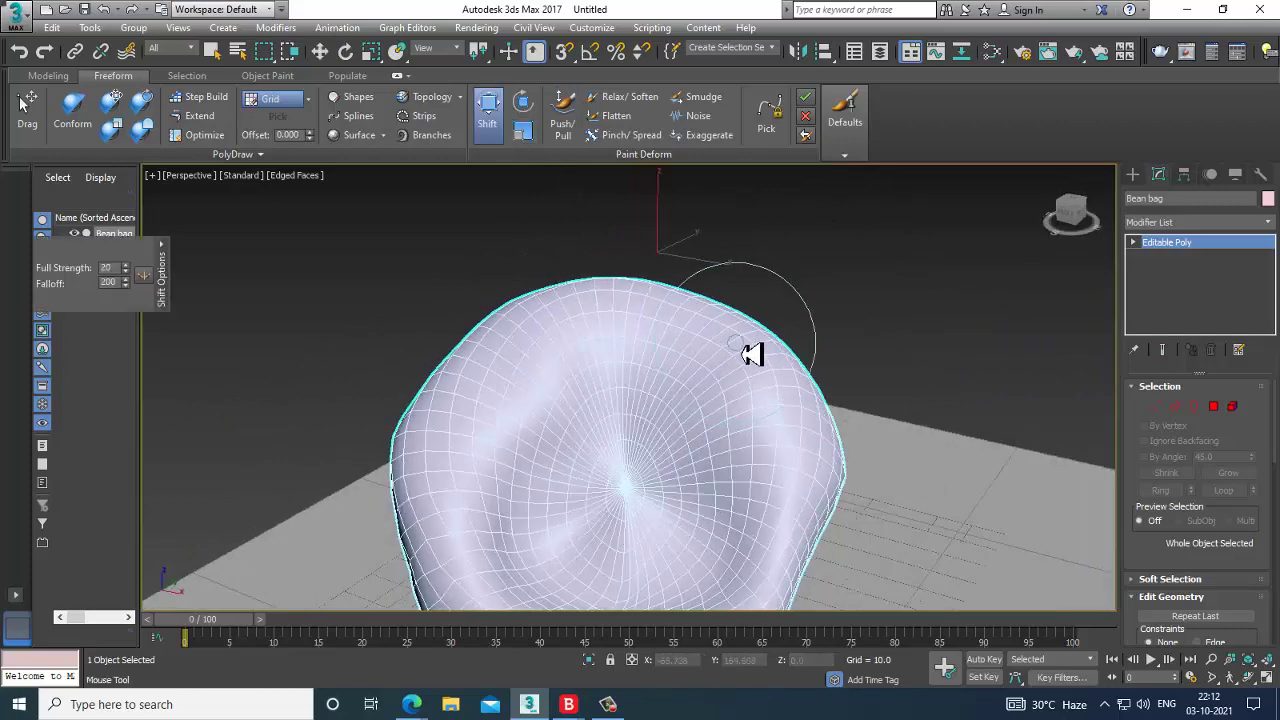
{"action": "middle_click_drag", "start_coordinate": [709, 375], "coordinate": [491, 389], "text": "alt"}
{"action": "mouse_move", "coordinate": [424, 413]}
{"action": "left_mouse_down"}
{"action": "mouse_move", "coordinate": [409, 457]}
{"action": "mouse_move", "coordinate": [438, 390]}
{"action": "left_mouse_up"}
{"action": "scroll", "coordinate": [678, 428], "scroll_direction": "down", "scroll_amount": 3}
{"action": "mouse_move", "coordinate": [678, 428]}
{"action": "middle_mouse_down", "text": "alt"}
{"action": "mouse_move", "coordinate": [758, 472]}
{"action": "mouse_move", "coordinate": [786, 457]}
{"action": "mouse_move", "coordinate": [783, 406]}
{"action": "middle_mouse_up", "text": "alt"}
{"action": "key", "text": "w"}
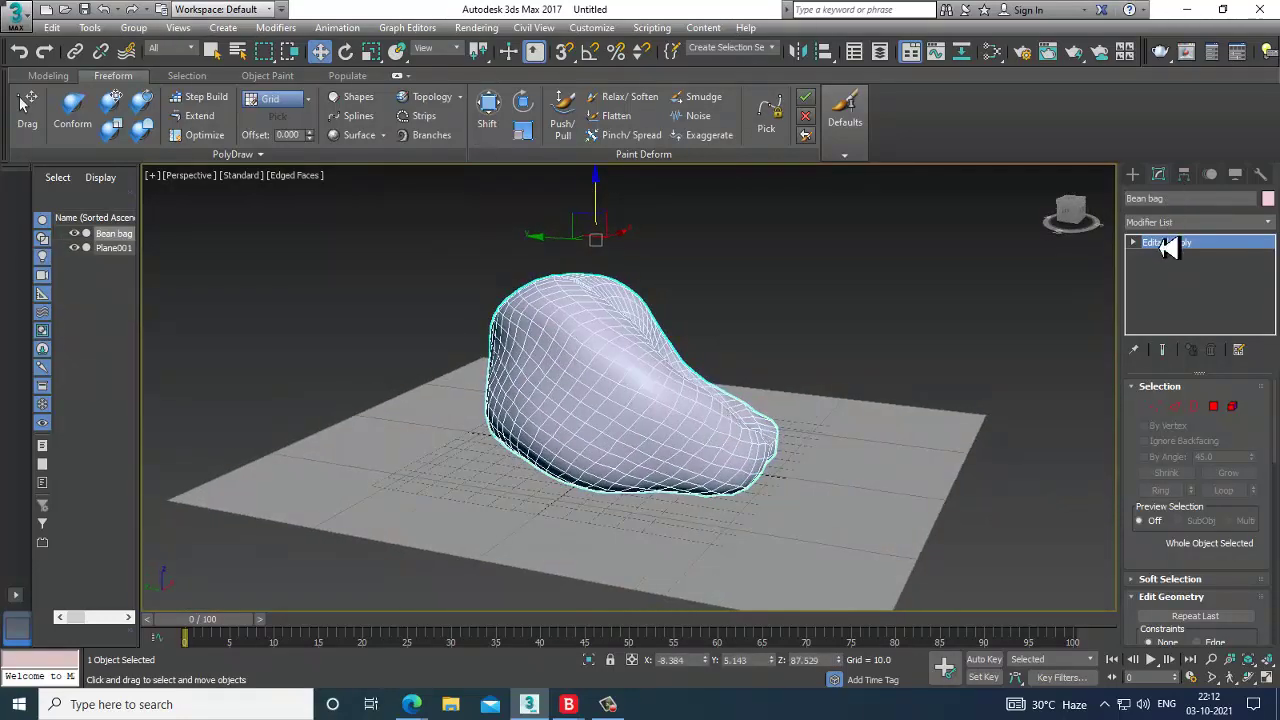
Add a TurboSmooth modifier with 1 iteration to the Bean bag and dismiss the mCloth warning
{"action": "left_click", "coordinate": [1198, 221]}
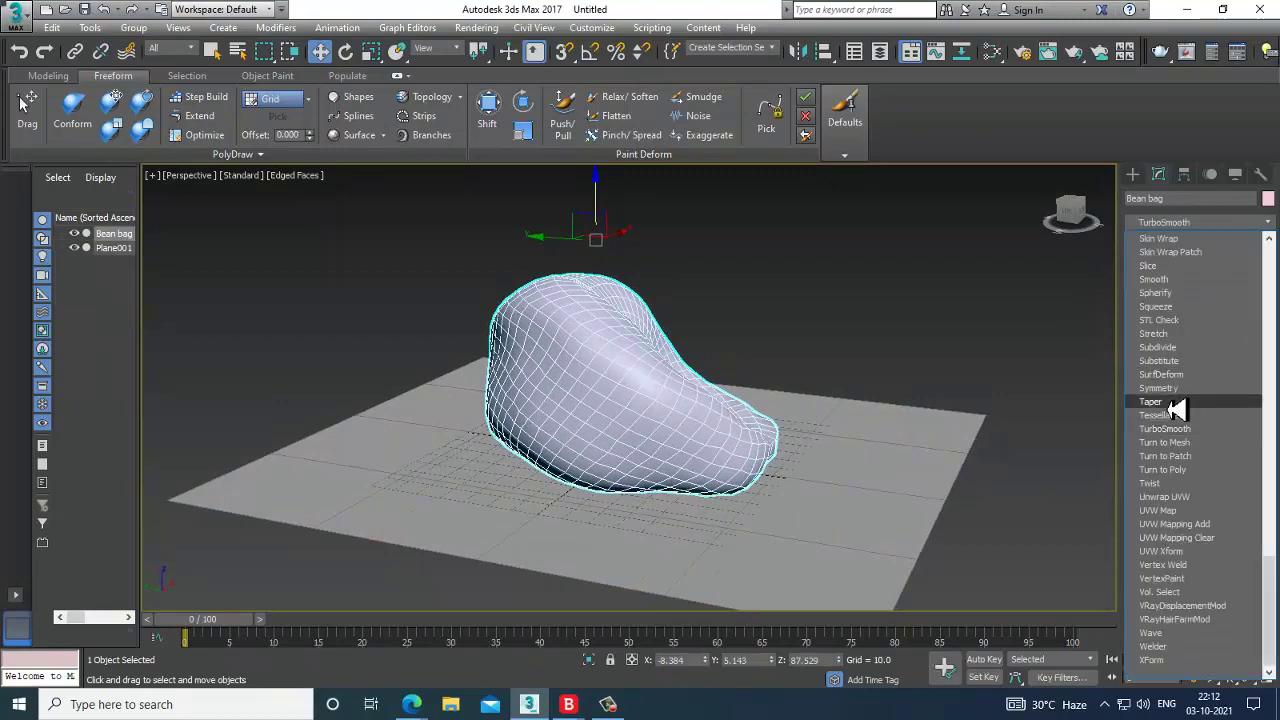
{"action": "left_click", "coordinate": [1193, 430]}
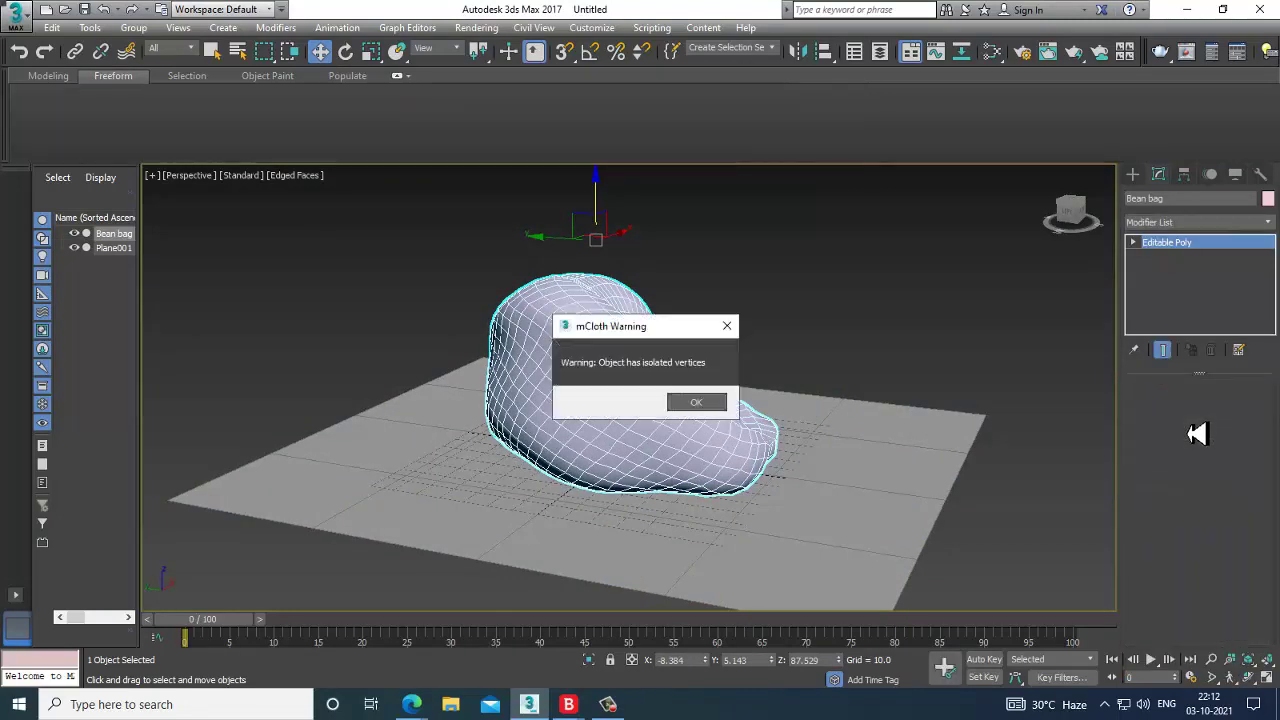
{"action": "left_click", "coordinate": [708, 408]}
{"action": "middle_click_drag", "start_coordinate": [904, 306], "coordinate": [778, 398], "text": "alt"}
{"action": "scroll", "coordinate": [778, 398], "scroll_direction": "up", "scroll_amount": 5}
{"action": "scroll", "coordinate": [776, 398], "scroll_direction": "down", "scroll_amount": 6}
{"action": "middle_click_drag", "start_coordinate": [666, 394], "coordinate": [729, 409], "text": "alt"}
Collapse the TurboSmoothed Bean bag to Editable Poly
{"action": "right_click", "coordinate": [640, 368]}
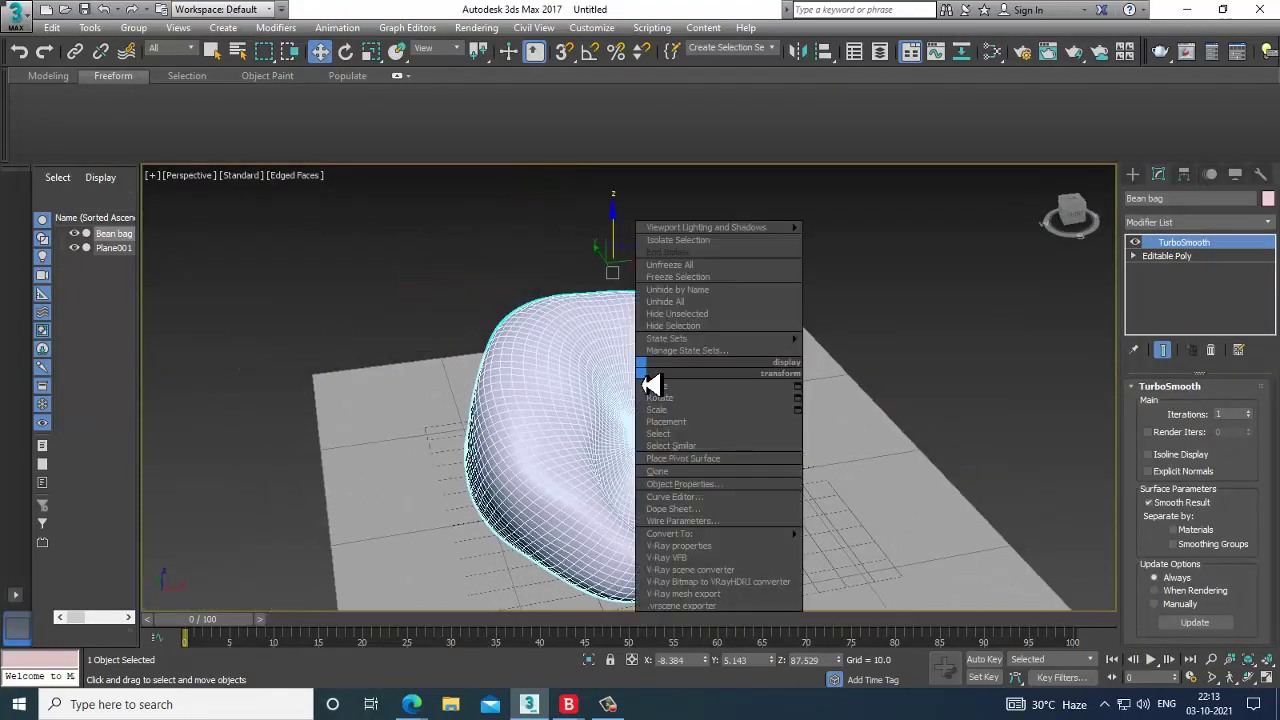
{"action": "mouse_move", "coordinate": [709, 537]}
{"action": "left_click", "coordinate": [889, 560]}
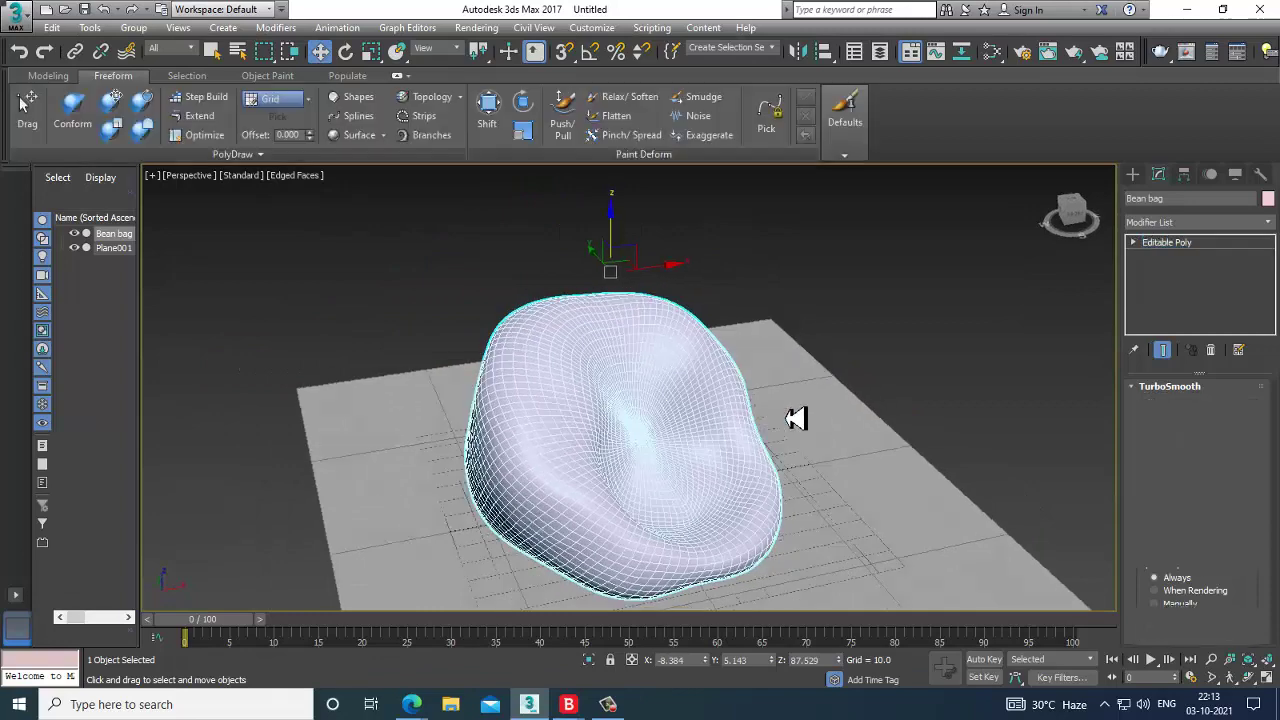
Sculpt the Bean bag's seat hollow with Push/Pull strokes at size 56.95, raising the strength to 2.73, then leave the brush
{"action": "left_click", "coordinate": [797, 417]}
{"action": "left_click", "coordinate": [645, 484]}
{"action": "scroll", "coordinate": [606, 449], "scroll_direction": "up", "scroll_amount": 2}
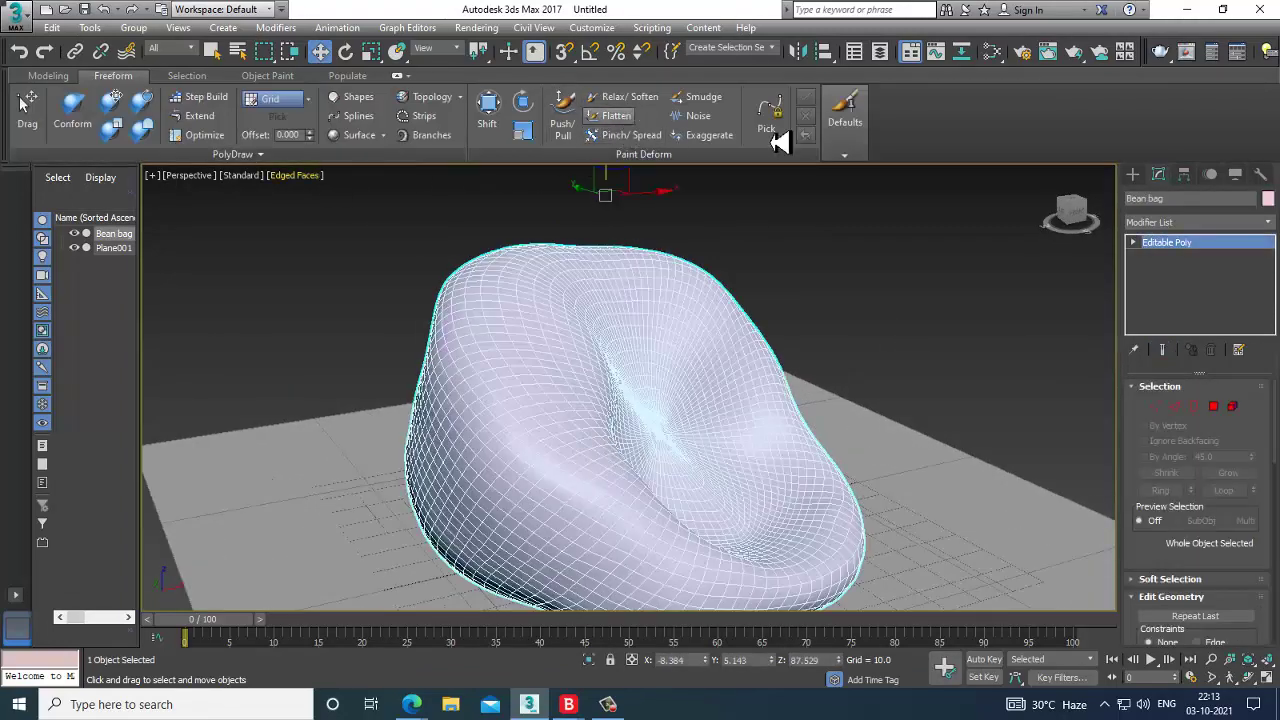
{"action": "left_click", "coordinate": [562, 118]}
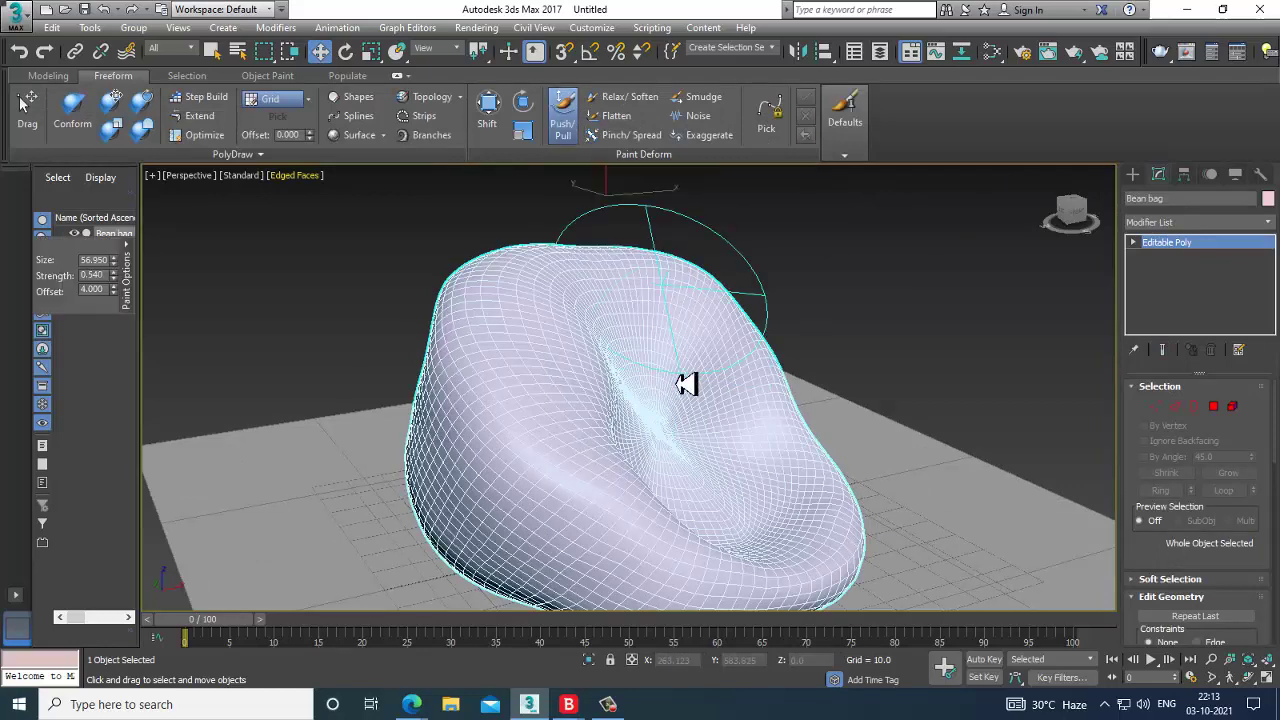
{"action": "middle_click_drag", "start_coordinate": [686, 380], "coordinate": [665, 418], "text": "alt"}
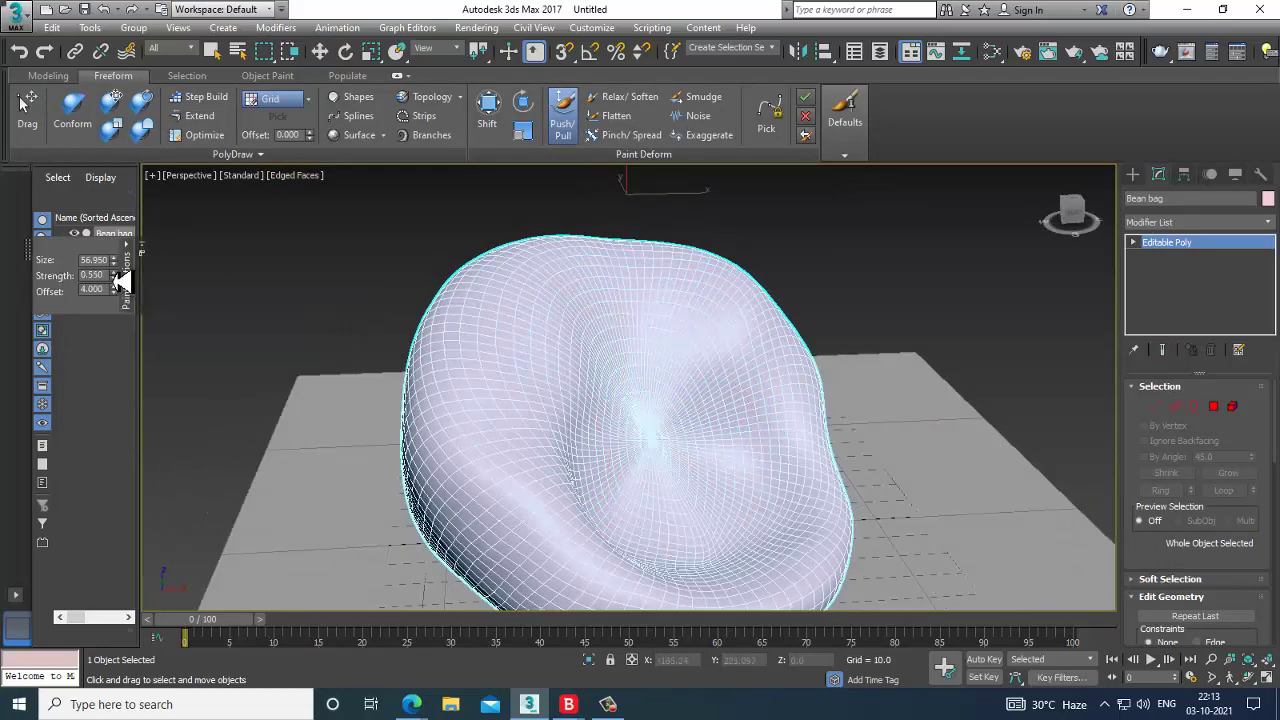
{"action": "mouse_move", "coordinate": [638, 430]}
{"action": "left_mouse_down"}
{"action": "mouse_move", "coordinate": [666, 466]}
{"action": "mouse_move", "coordinate": [614, 414]}
{"action": "mouse_move", "coordinate": [650, 467]}
{"action": "left_mouse_up"}
{"action": "middle_click_drag", "start_coordinate": [650, 467], "coordinate": [676, 426], "text": "alt"}
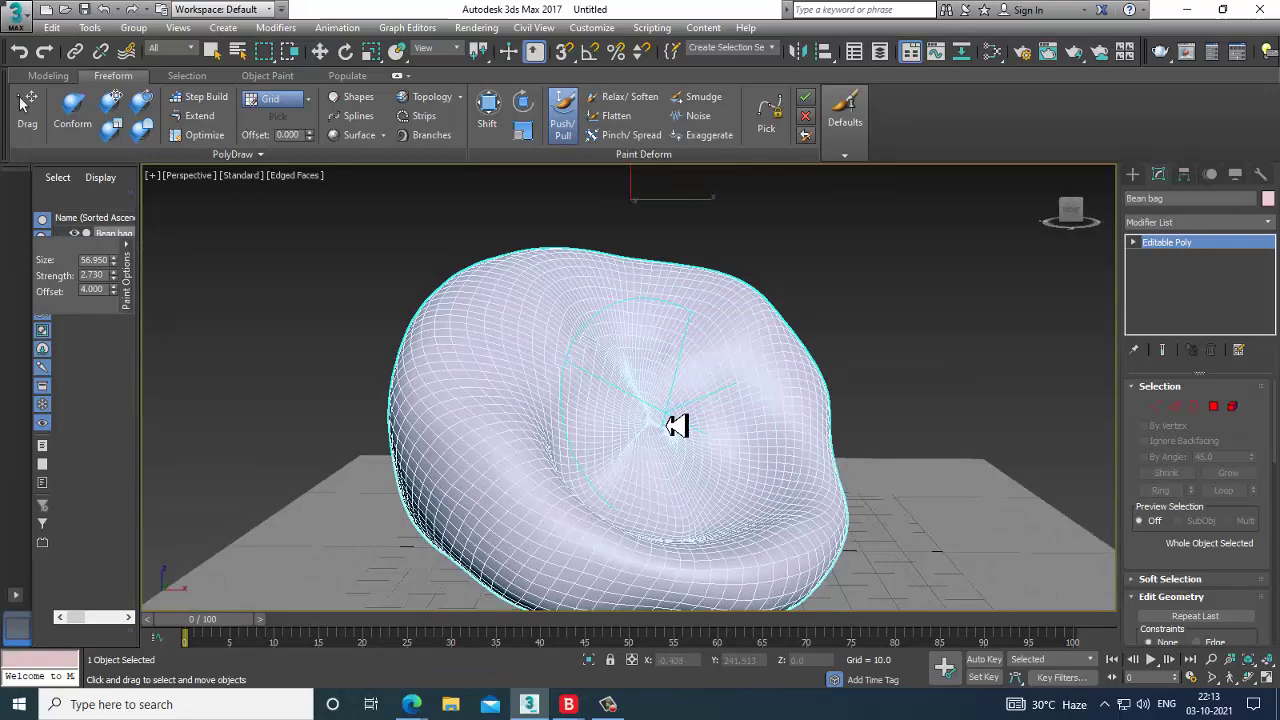
{"action": "left_click_drag", "start_coordinate": [690, 427], "coordinate": [658, 453]}
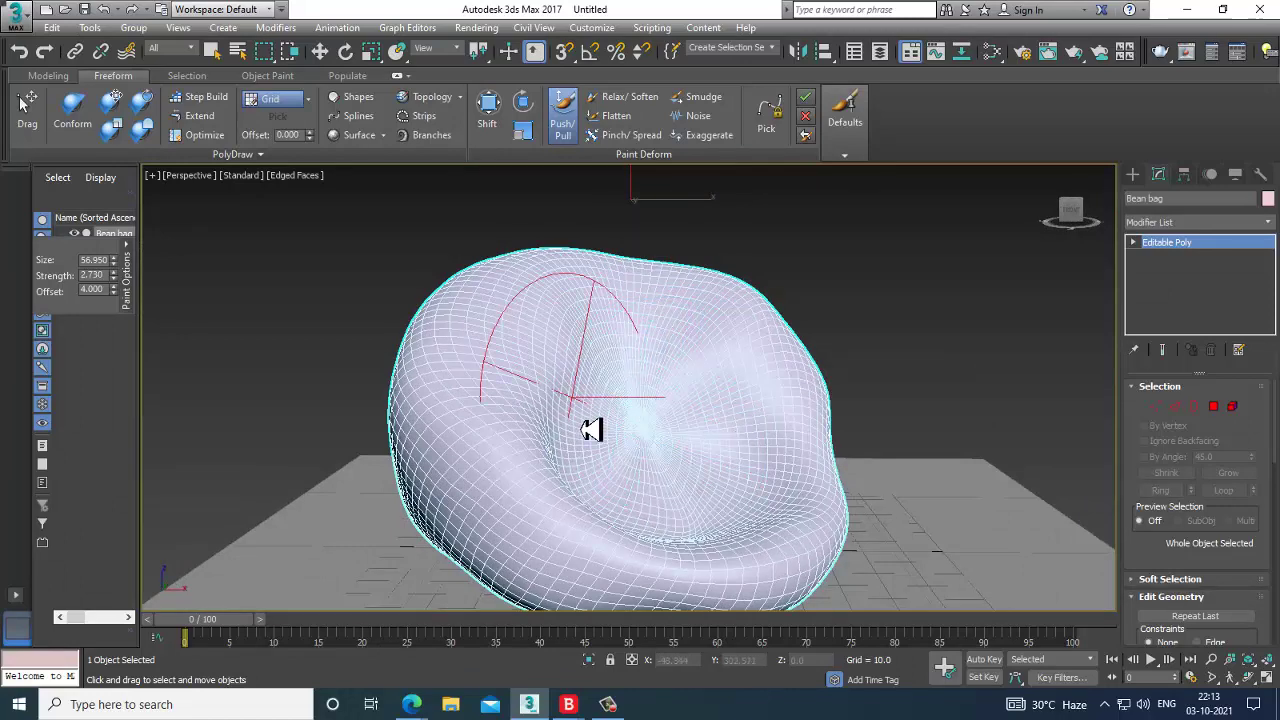
{"action": "left_click_drag", "start_coordinate": [591, 429], "coordinate": [601, 362]}
{"action": "middle_click_drag", "start_coordinate": [676, 421], "coordinate": [579, 401], "text": "alt"}
{"action": "mouse_move", "coordinate": [553, 401]}
{"action": "left_mouse_down"}
{"action": "mouse_move", "coordinate": [566, 389]}
{"action": "mouse_move", "coordinate": [580, 403]}
{"action": "left_mouse_up"}
{"action": "middle_click_drag", "start_coordinate": [690, 384], "coordinate": [746, 434], "text": "alt"}
{"action": "key", "text": "w"}
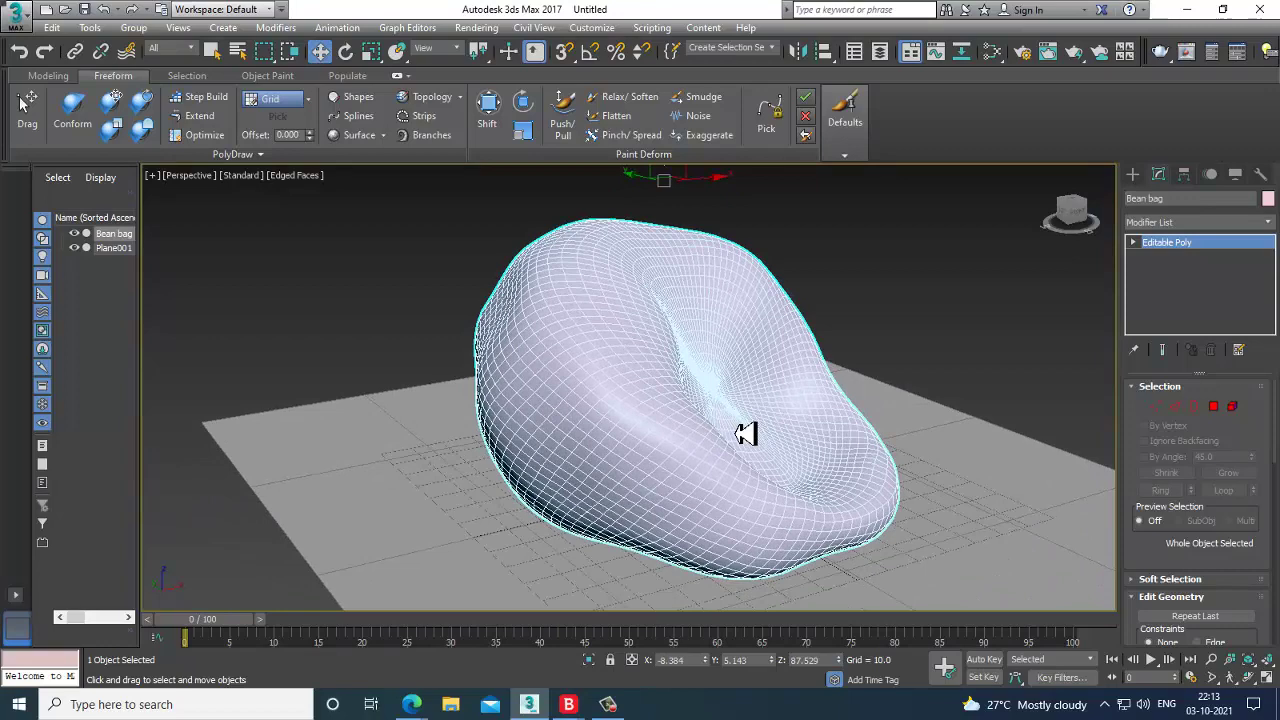
Set the renderer to V-Ray Adv 3.50.04 with Force 2-Sided enabled and close the render setup
{"action": "left_click", "coordinate": [480, 29]}
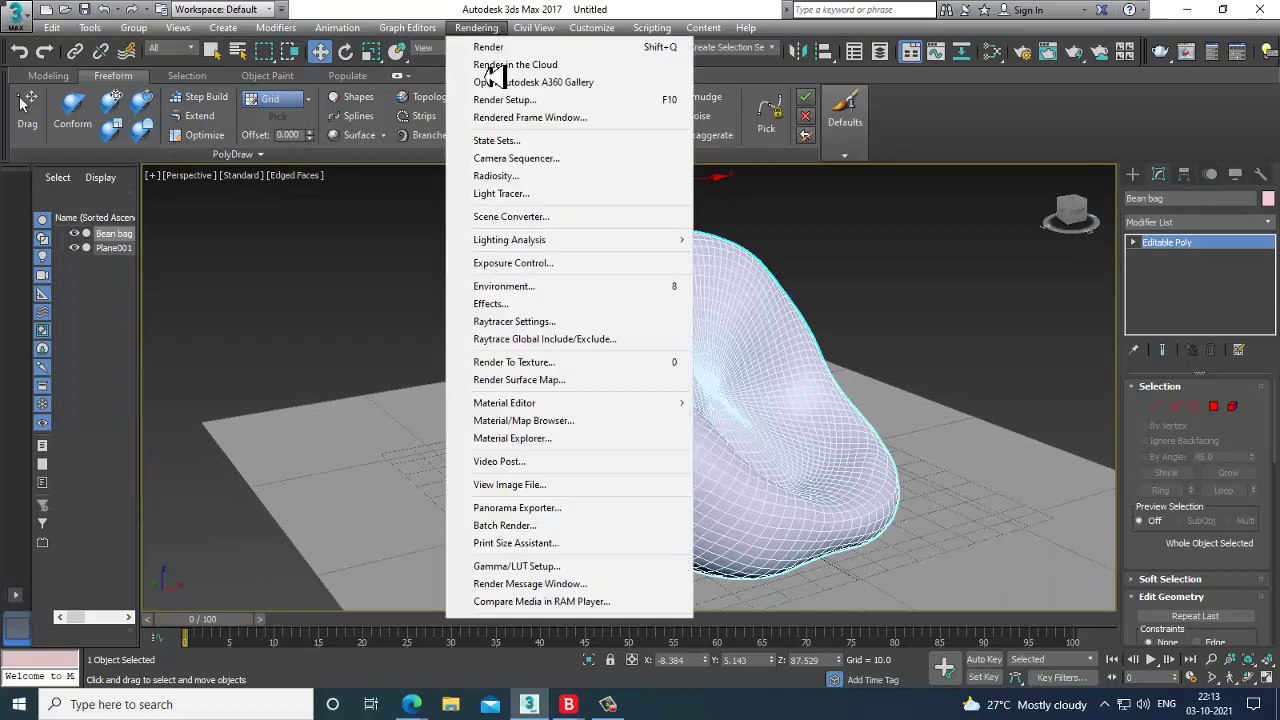
{"action": "left_click", "coordinate": [516, 103]}
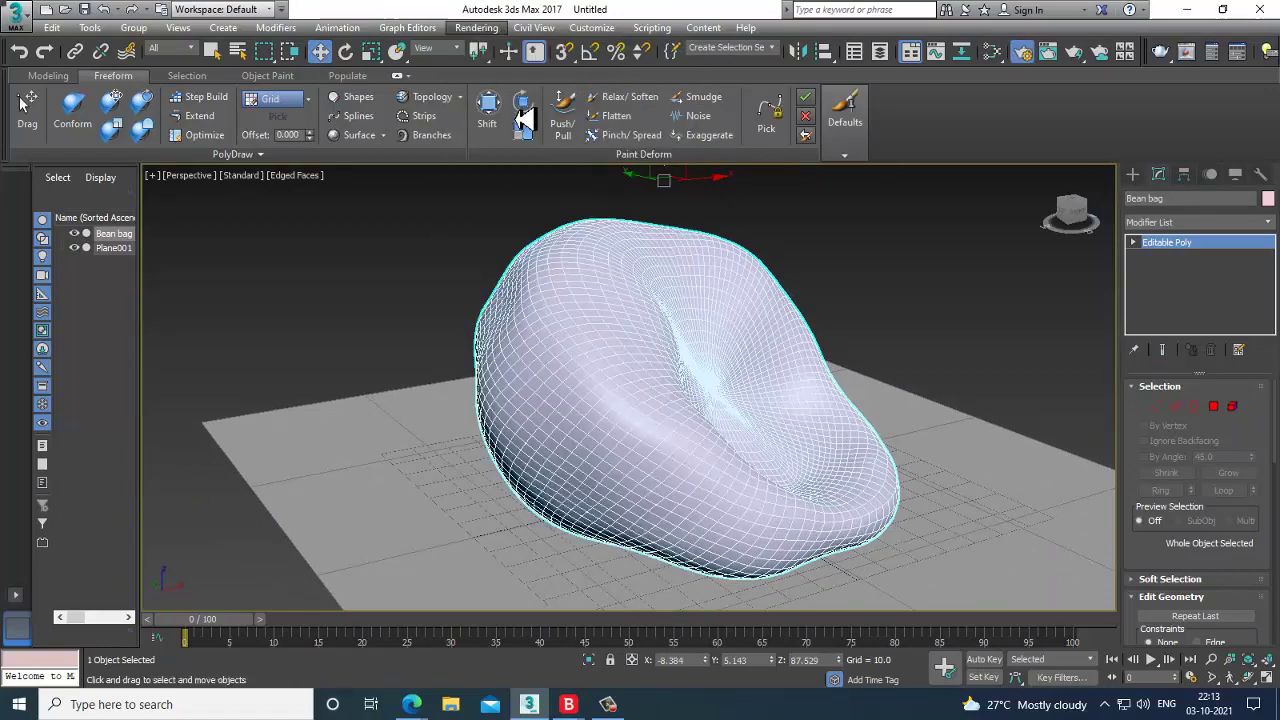
{"action": "left_click", "coordinate": [668, 124]}
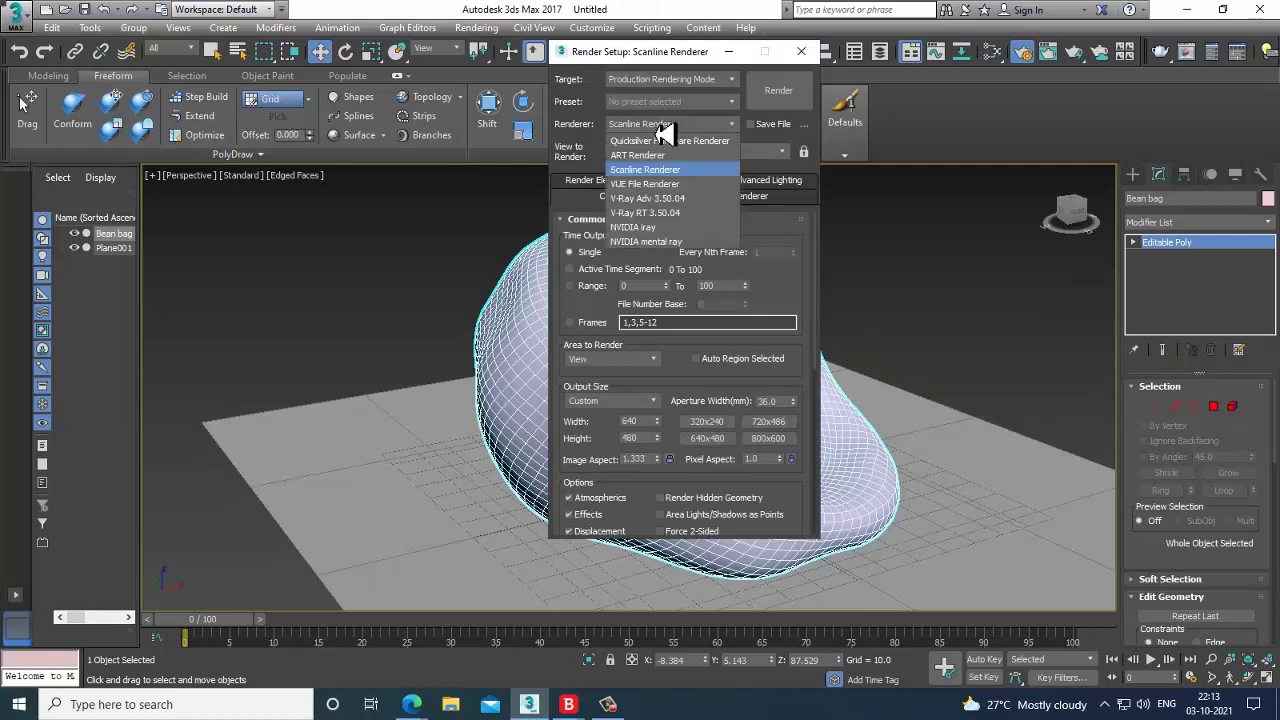
{"action": "left_click", "coordinate": [664, 199]}
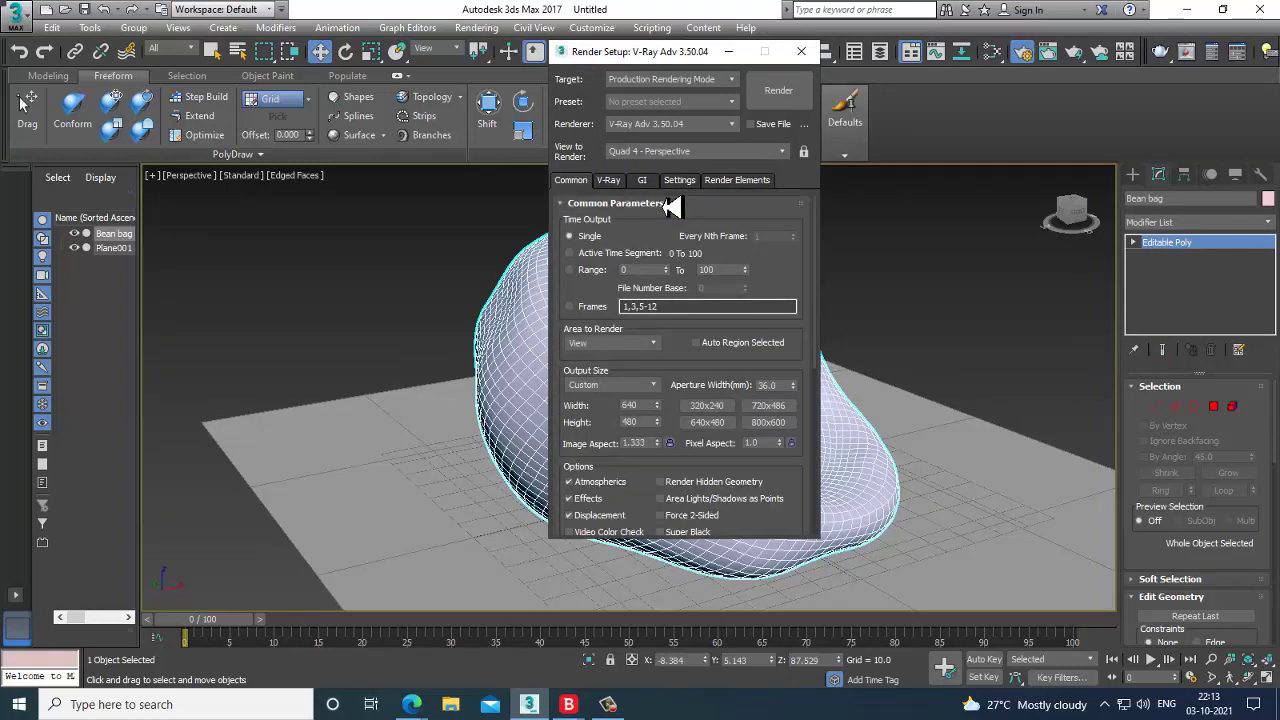
{"action": "left_click_drag", "start_coordinate": [689, 51], "coordinate": [909, 90]}
{"action": "left_click", "coordinate": [903, 556]}
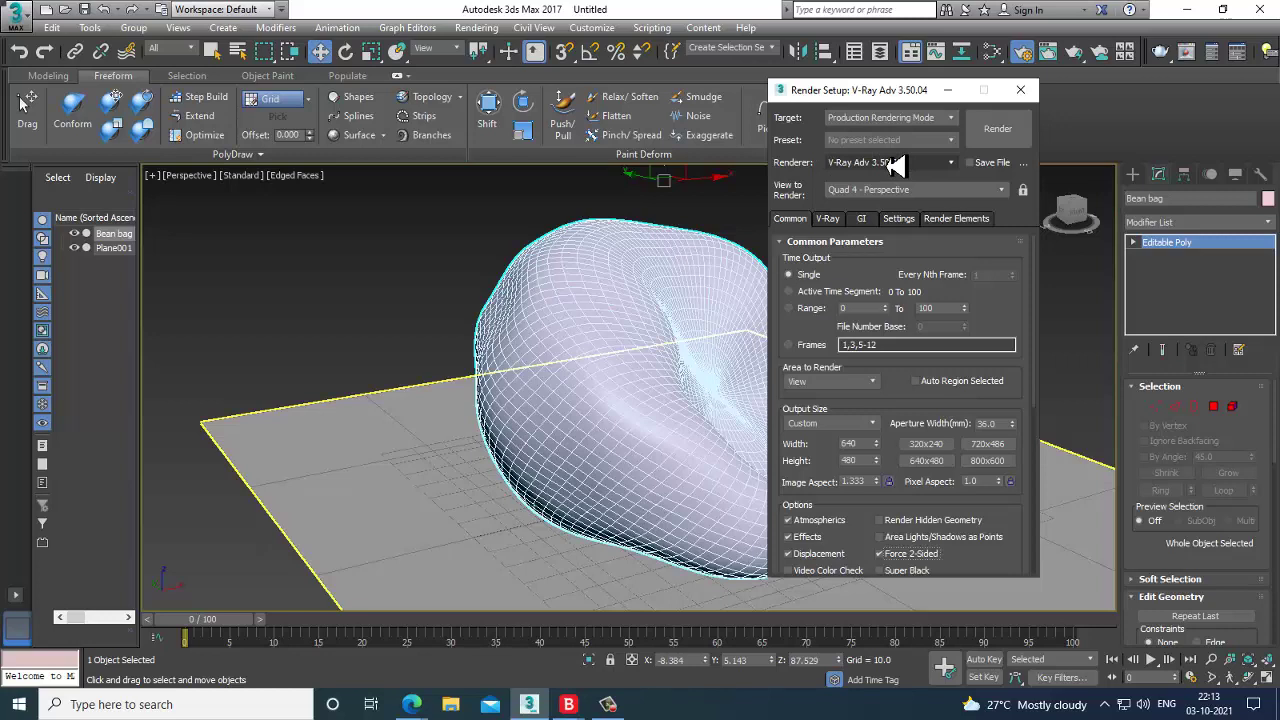
{"action": "left_click", "coordinate": [1020, 89]}
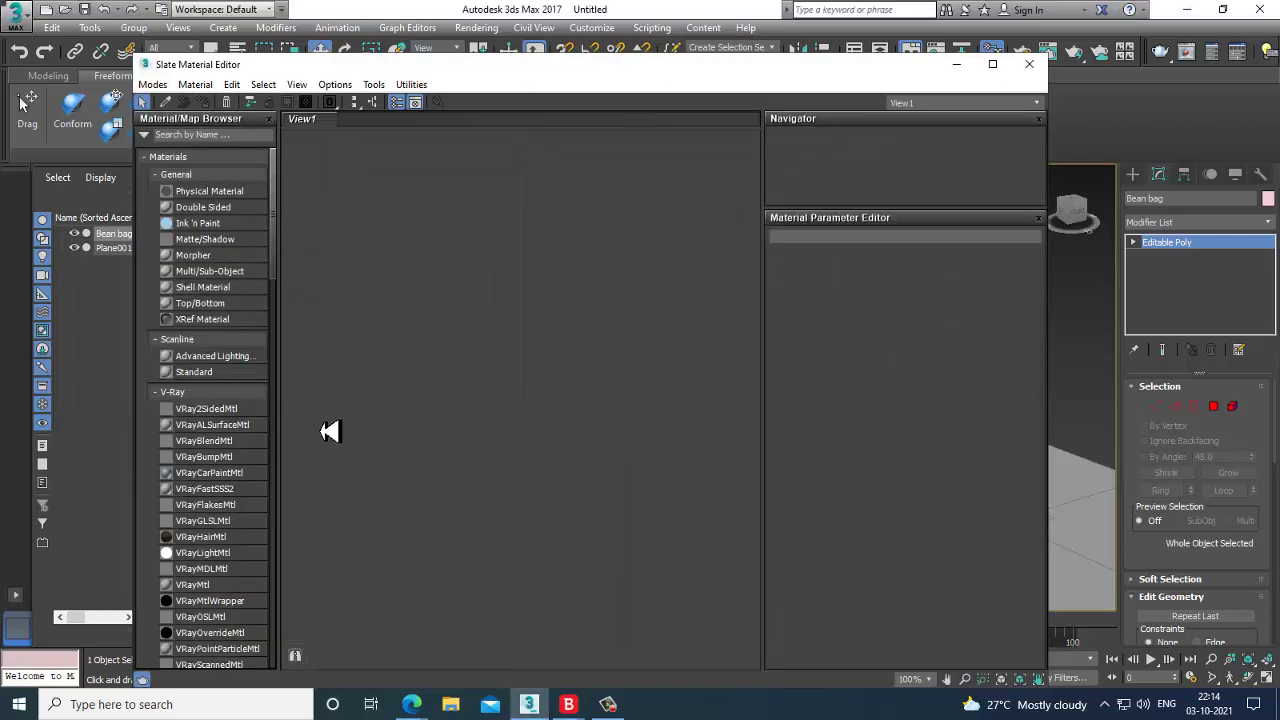
Create a VRayMtl and load leather.jpg from D:\October 2021 as its diffuse bitmap
{"action": "left_click_drag", "start_coordinate": [195, 585], "coordinate": [434, 290]}
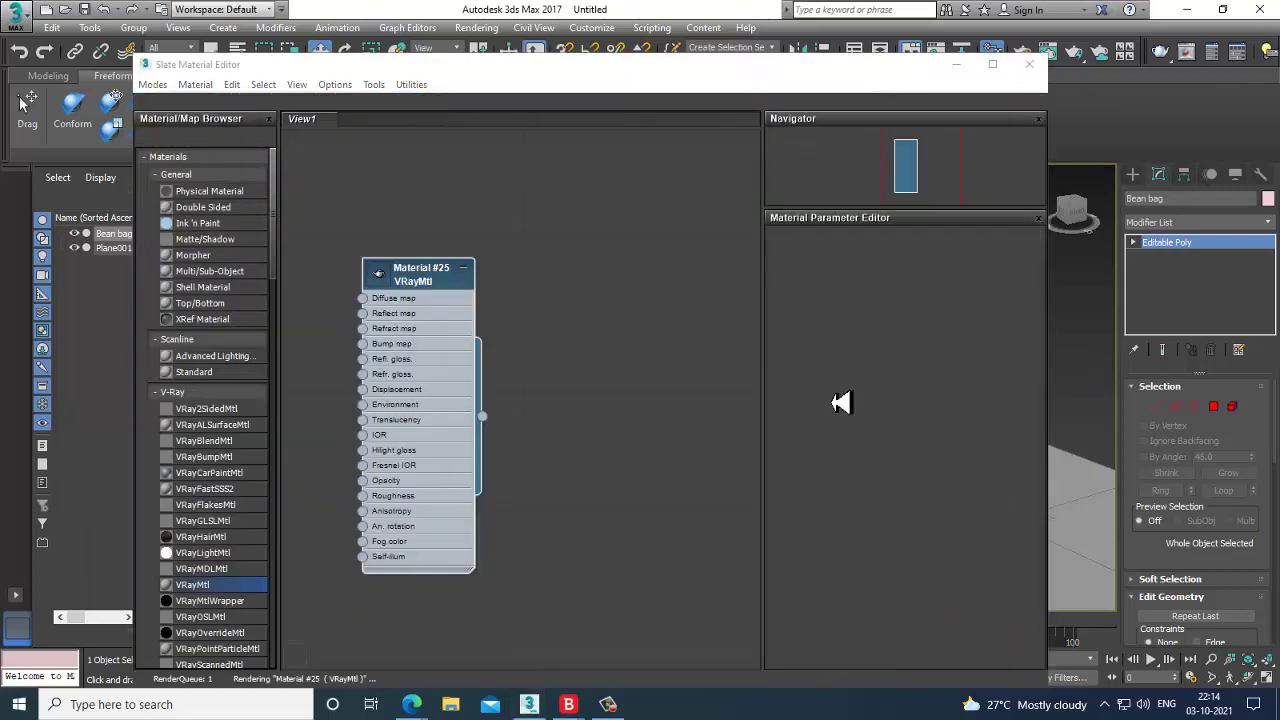
{"action": "double_click", "coordinate": [428, 287]}
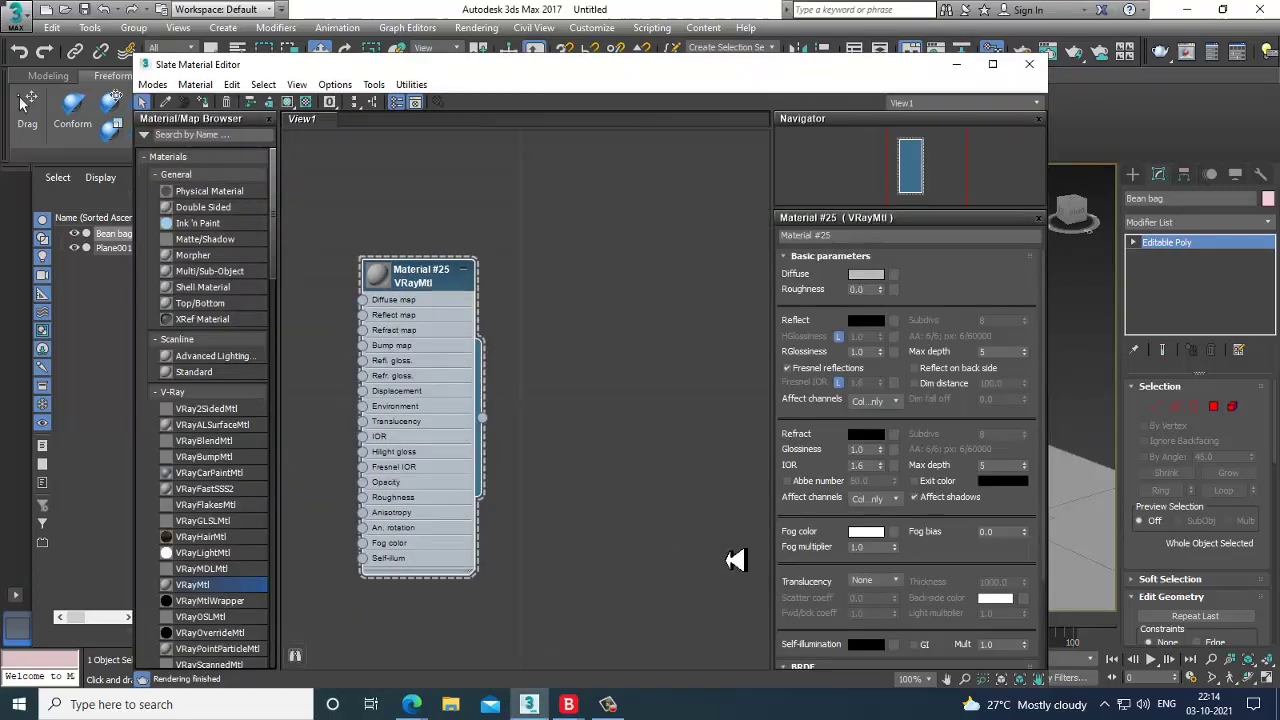
{"action": "left_click", "coordinate": [894, 289]}
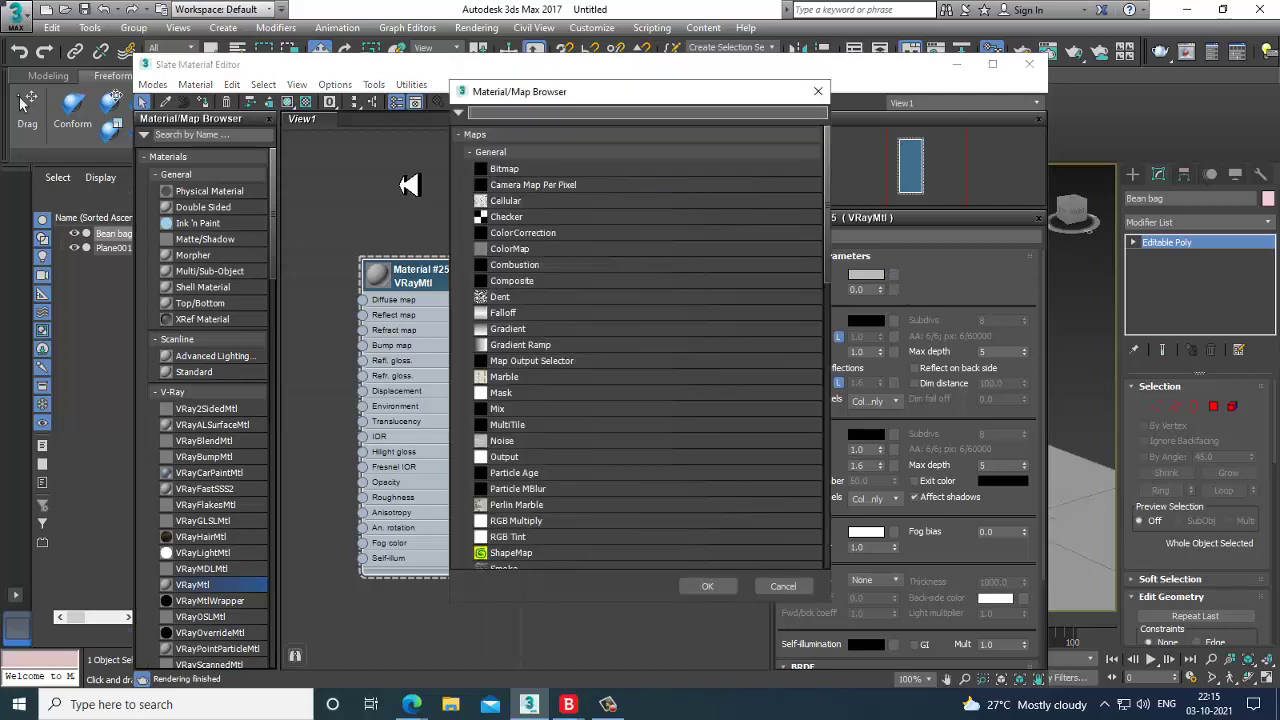
{"action": "double_click", "coordinate": [512, 180]}
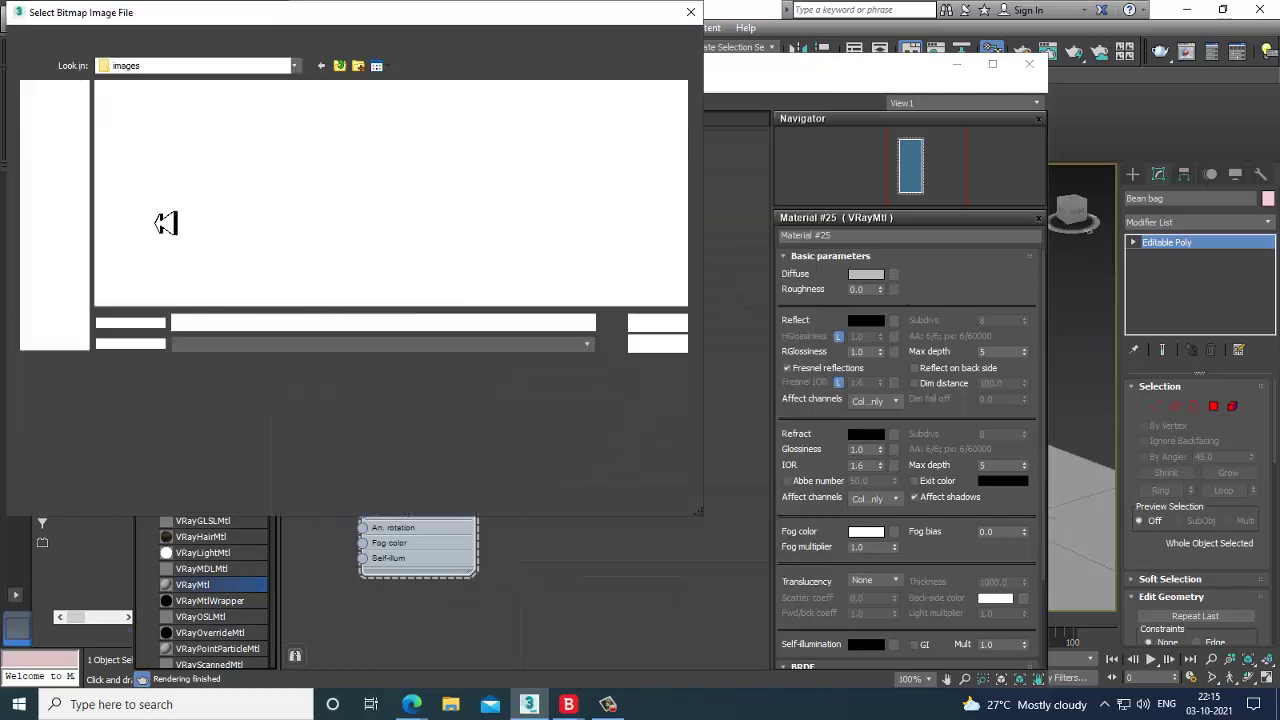
{"action": "left_click", "coordinate": [84, 258]}
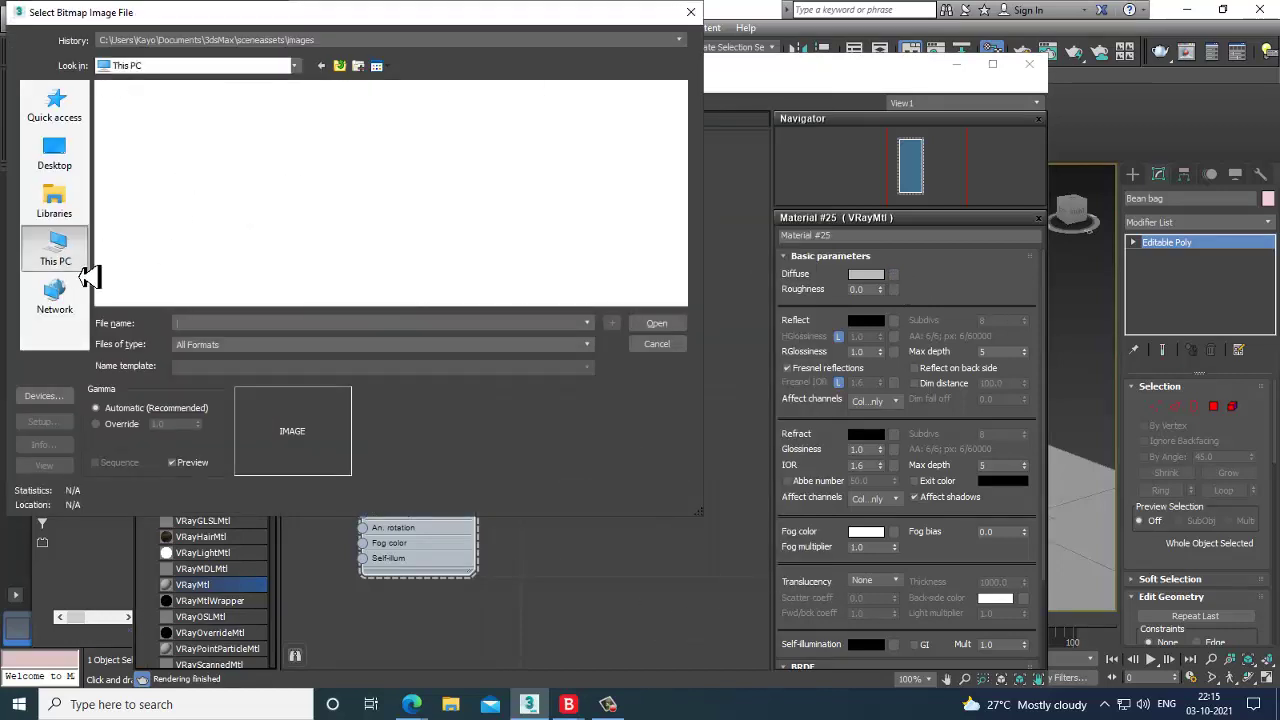
{"action": "double_click", "coordinate": [320, 285]}
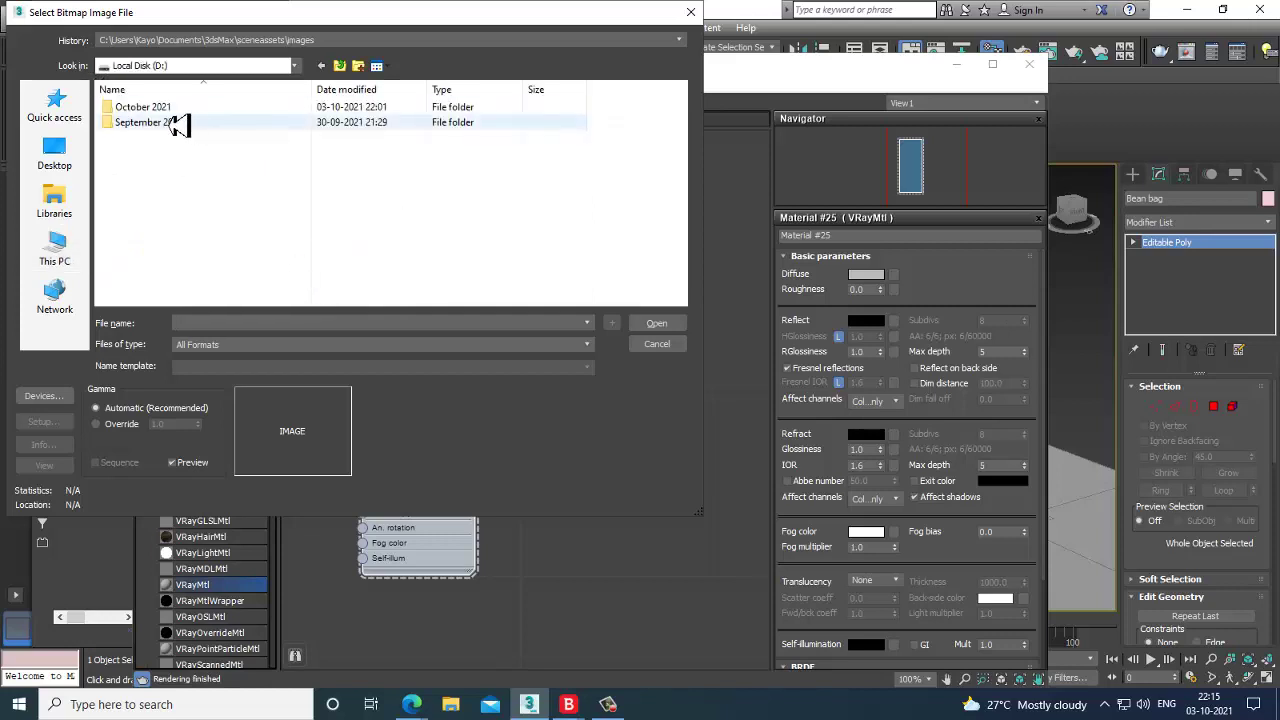
{"action": "double_click", "coordinate": [172, 118]}
{"action": "double_click", "coordinate": [652, 135]}
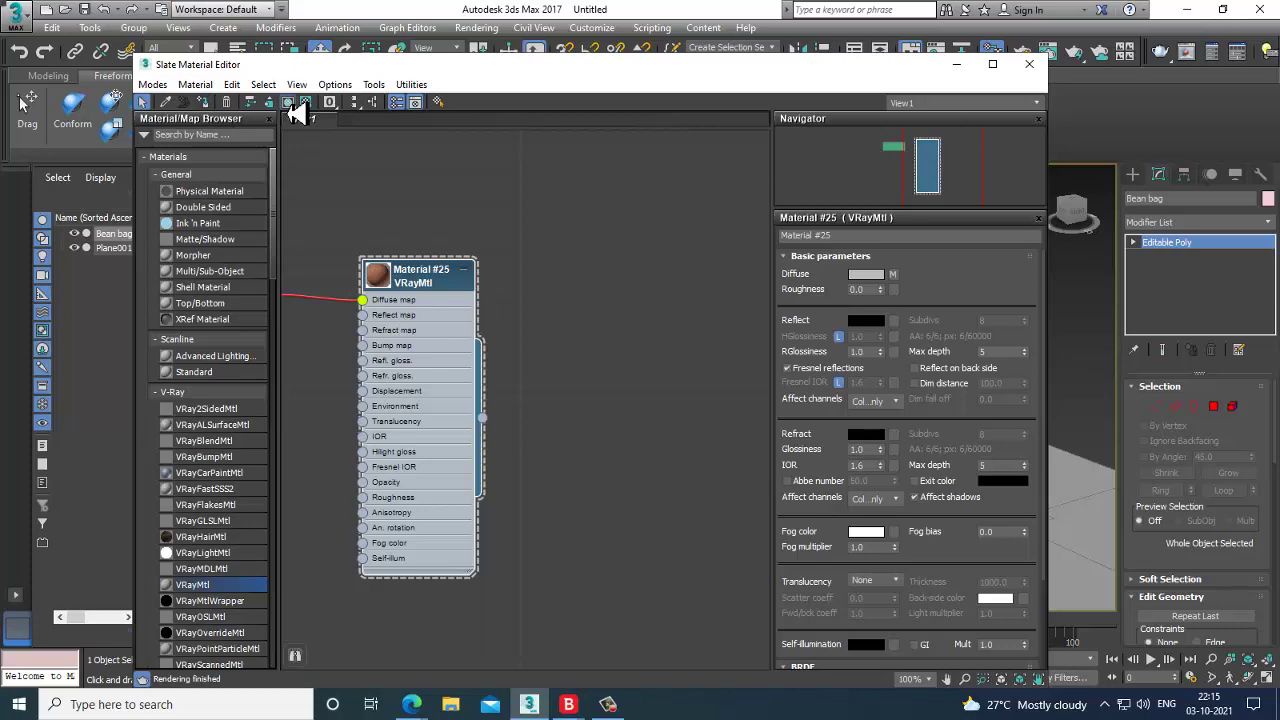
Assign the leather material to the Bean bag, show it in the viewport and set its reflection colour to mid grey
{"action": "left_click_drag", "start_coordinate": [622, 64], "coordinate": [709, 521]}
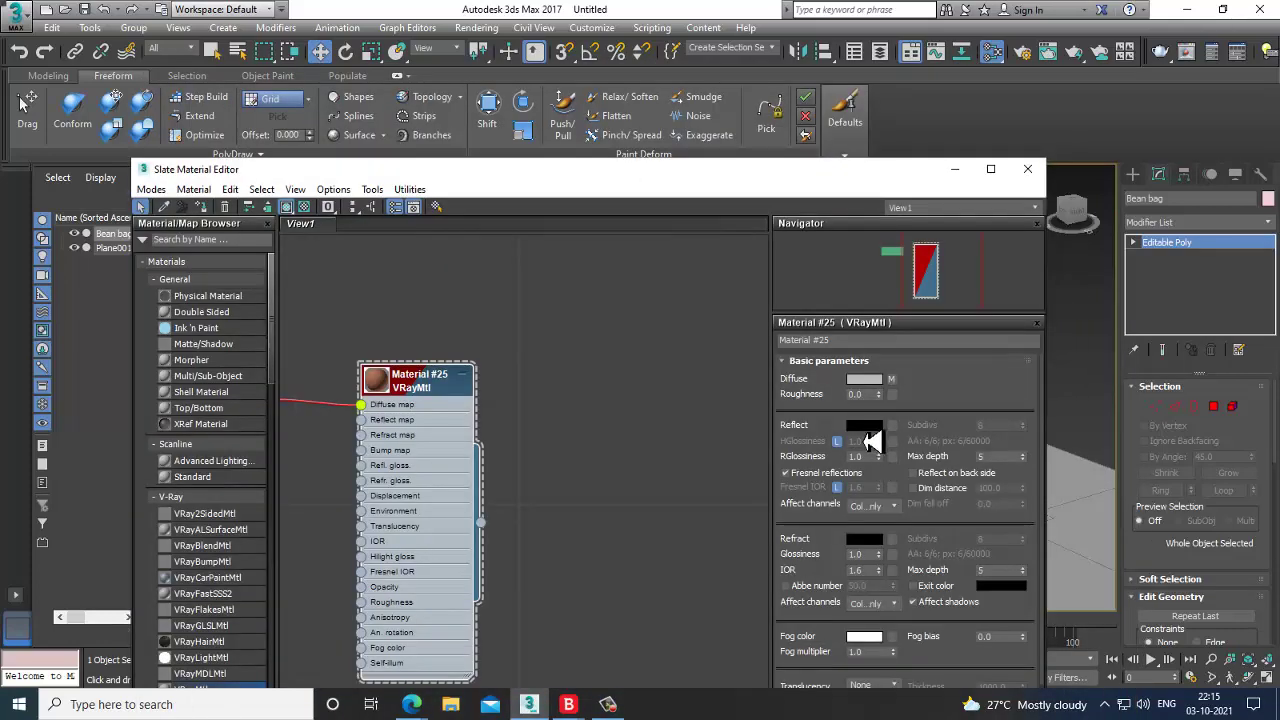
{"action": "left_click", "coordinate": [864, 425]}
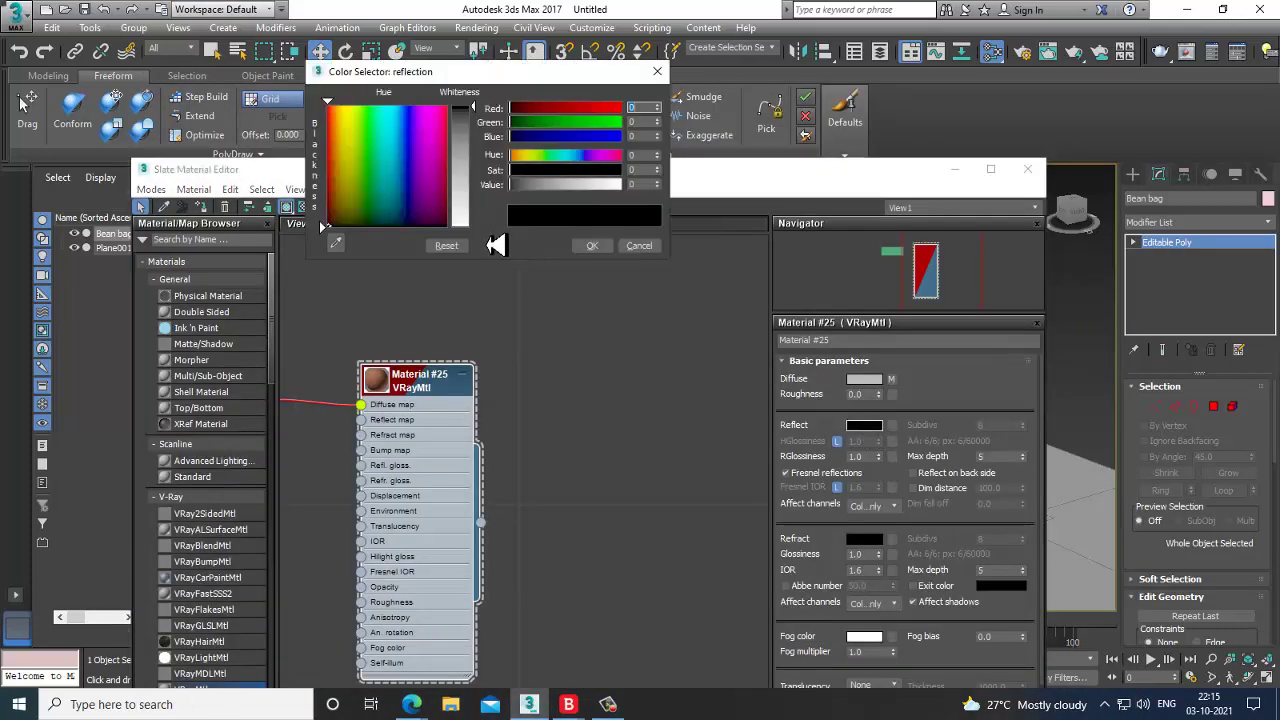
{"action": "left_click_drag", "start_coordinate": [482, 116], "coordinate": [486, 140]}
{"action": "left_click", "coordinate": [592, 245]}
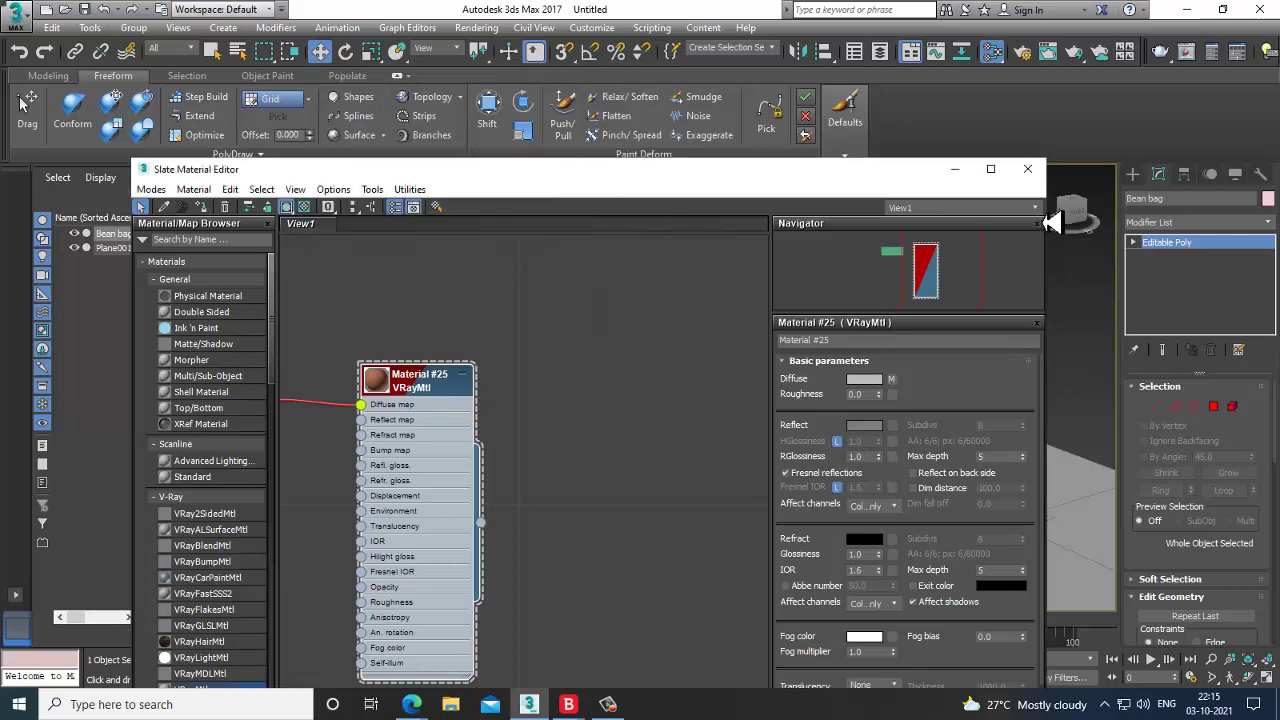
{"action": "left_click", "coordinate": [953, 170]}
Add a UVW Map modifier with Spherical mapping to the Bean bag and hide the edged faces
{"action": "left_click", "coordinate": [1195, 222]}
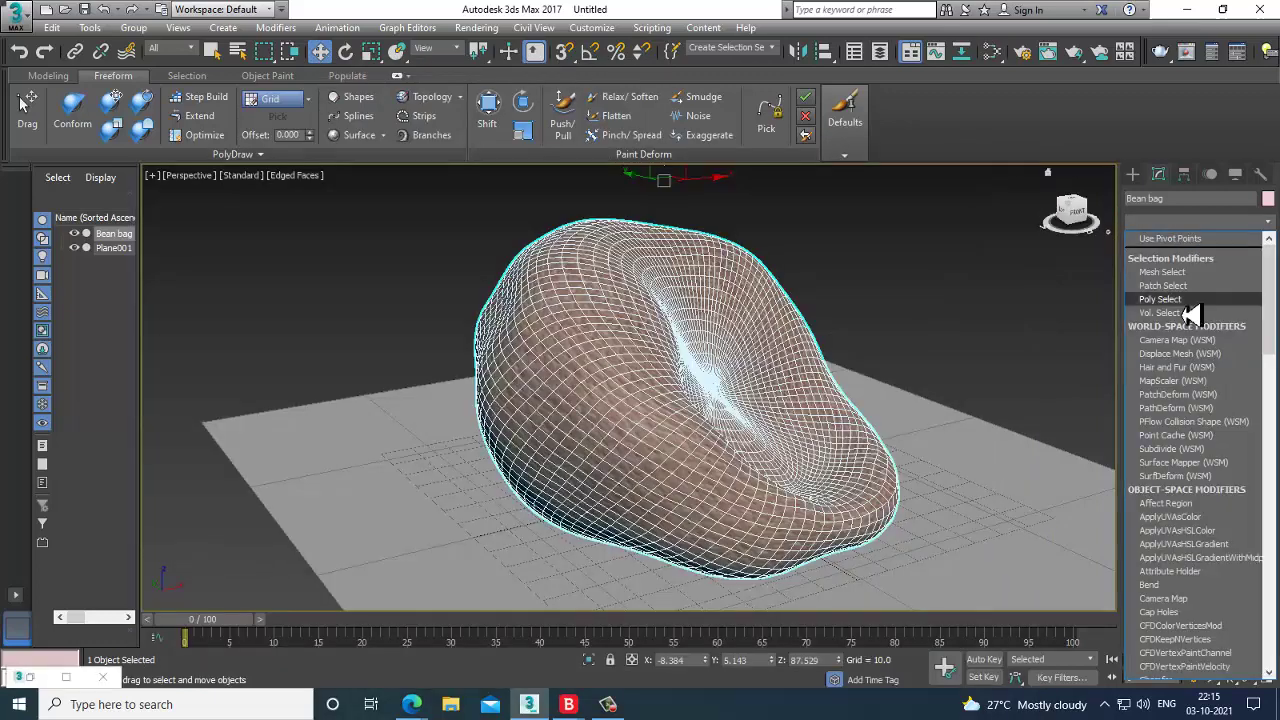
{"action": "scroll", "coordinate": [1200, 345], "scroll_direction": "down", "scroll_amount": 20}
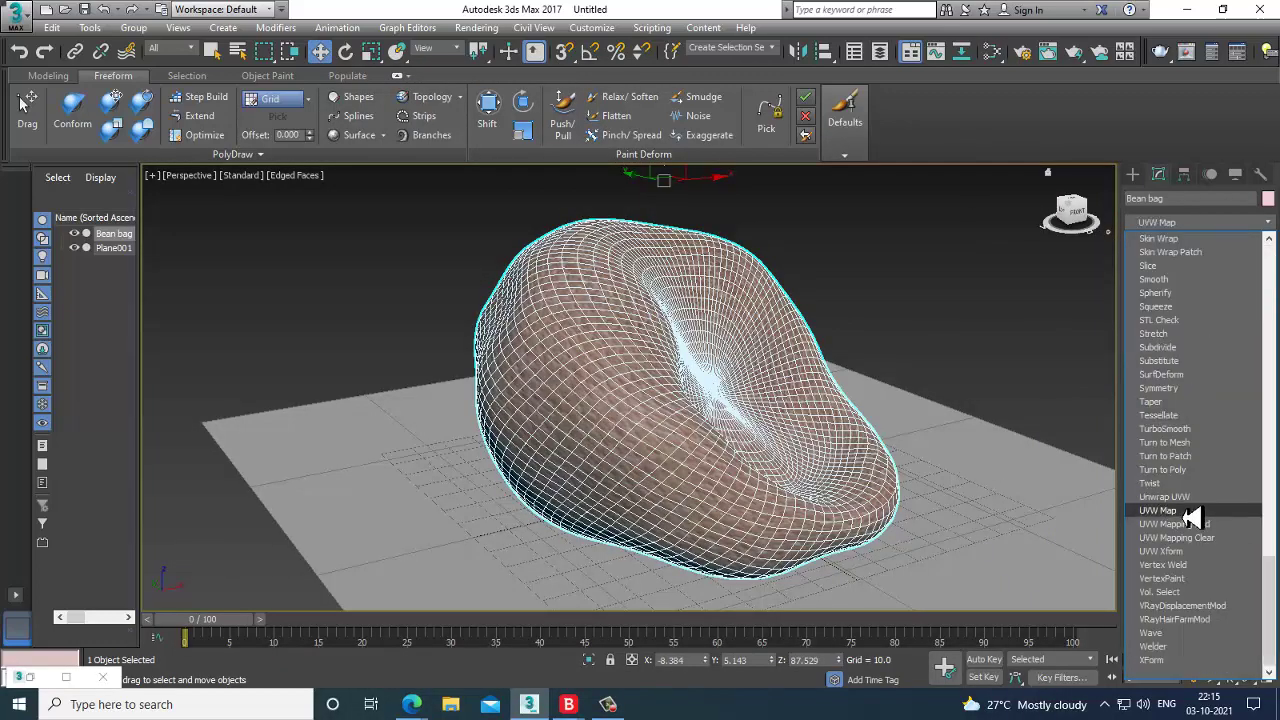
{"action": "middle_click_drag", "start_coordinate": [885, 422], "coordinate": [845, 390], "text": "alt"}
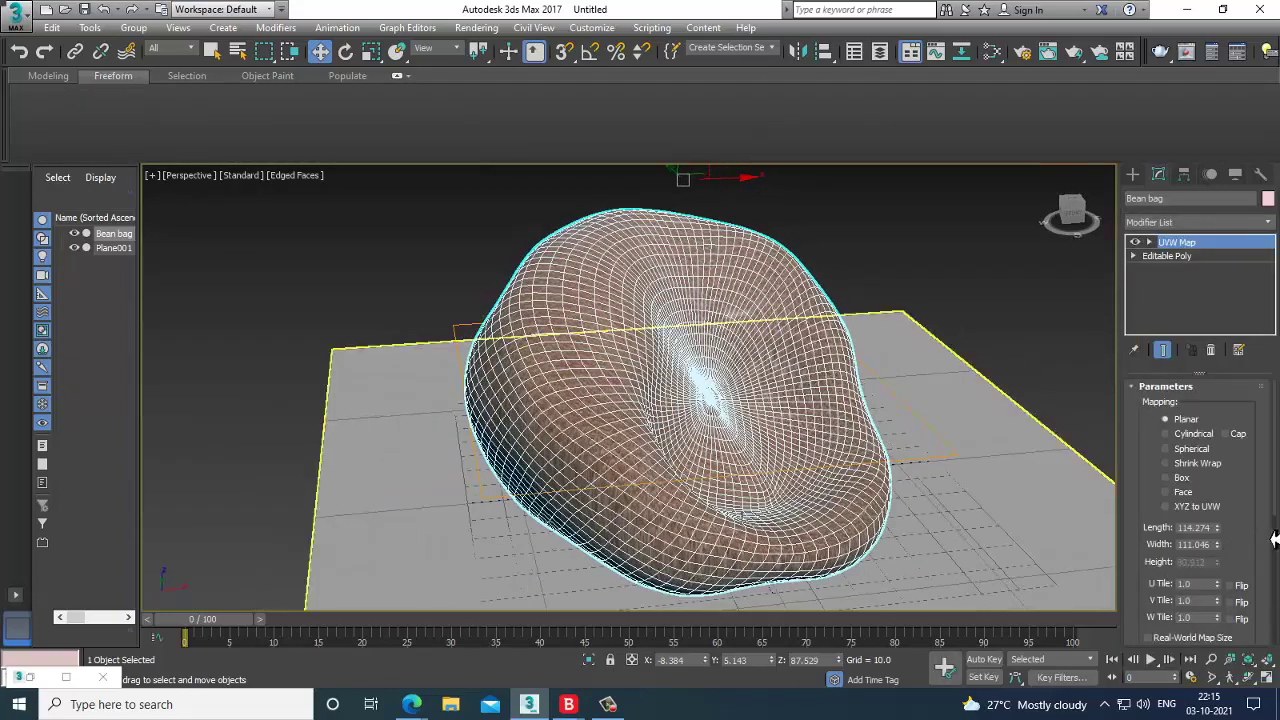
{"action": "left_click", "coordinate": [1188, 480]}
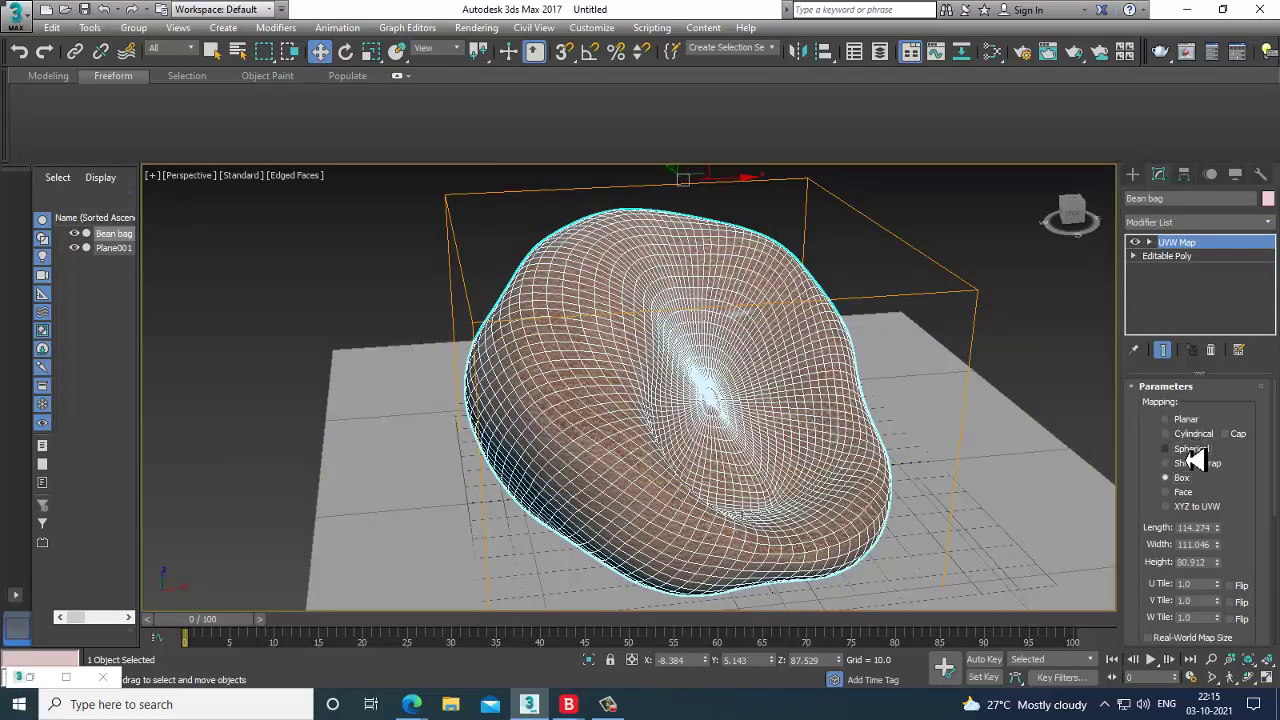
{"action": "left_click", "coordinate": [1188, 453]}
{"action": "left_click", "coordinate": [1015, 276]}
{"action": "mouse_move", "coordinate": [834, 386]}
{"action": "middle_mouse_down", "text": "alt"}
{"action": "mouse_move", "coordinate": [723, 403]}
{"action": "mouse_move", "coordinate": [900, 397]}
{"action": "mouse_move", "coordinate": [778, 393]}
{"action": "mouse_move", "coordinate": [913, 448]}
{"action": "middle_mouse_up", "text": "alt"}
{"action": "key", "text": "F4"}
{"action": "left_click", "coordinate": [778, 393]}
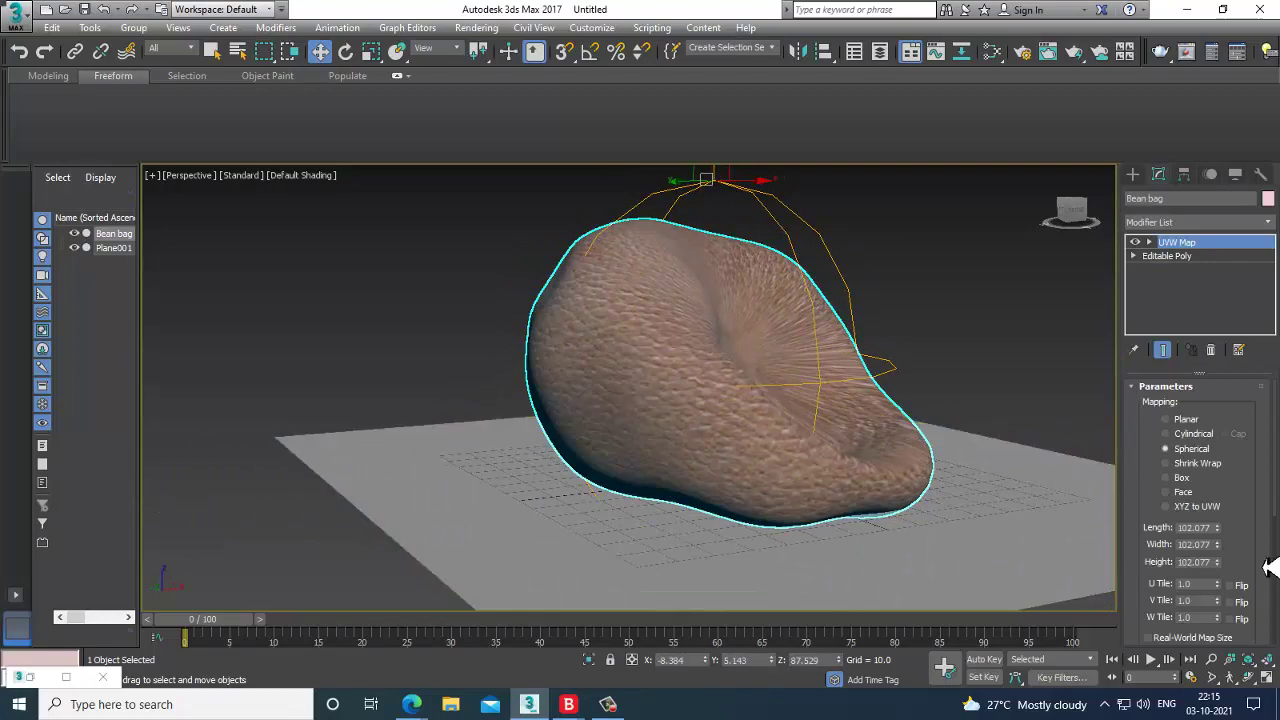
Examine how the spherically mapped leather texture wraps around the Bean bag from several sides
{"action": "middle_click_drag", "start_coordinate": [1270, 567], "coordinate": [857, 494], "text": "alt"}
{"action": "left_click", "coordinate": [953, 316]}
{"action": "scroll", "coordinate": [797, 437], "scroll_direction": "up", "scroll_amount": 3}
{"action": "middle_click_drag", "start_coordinate": [797, 437], "coordinate": [820, 431], "text": "alt"}
{"action": "scroll", "coordinate": [904, 494], "scroll_direction": "down", "scroll_amount": 6}
{"action": "middle_click_drag", "start_coordinate": [904, 494], "coordinate": [817, 434], "text": "alt"}
{"action": "left_click", "coordinate": [775, 412]}
{"action": "scroll", "coordinate": [771, 414], "scroll_direction": "up", "scroll_amount": 3}
{"action": "scroll", "coordinate": [817, 434], "scroll_direction": "up", "scroll_amount": 3}
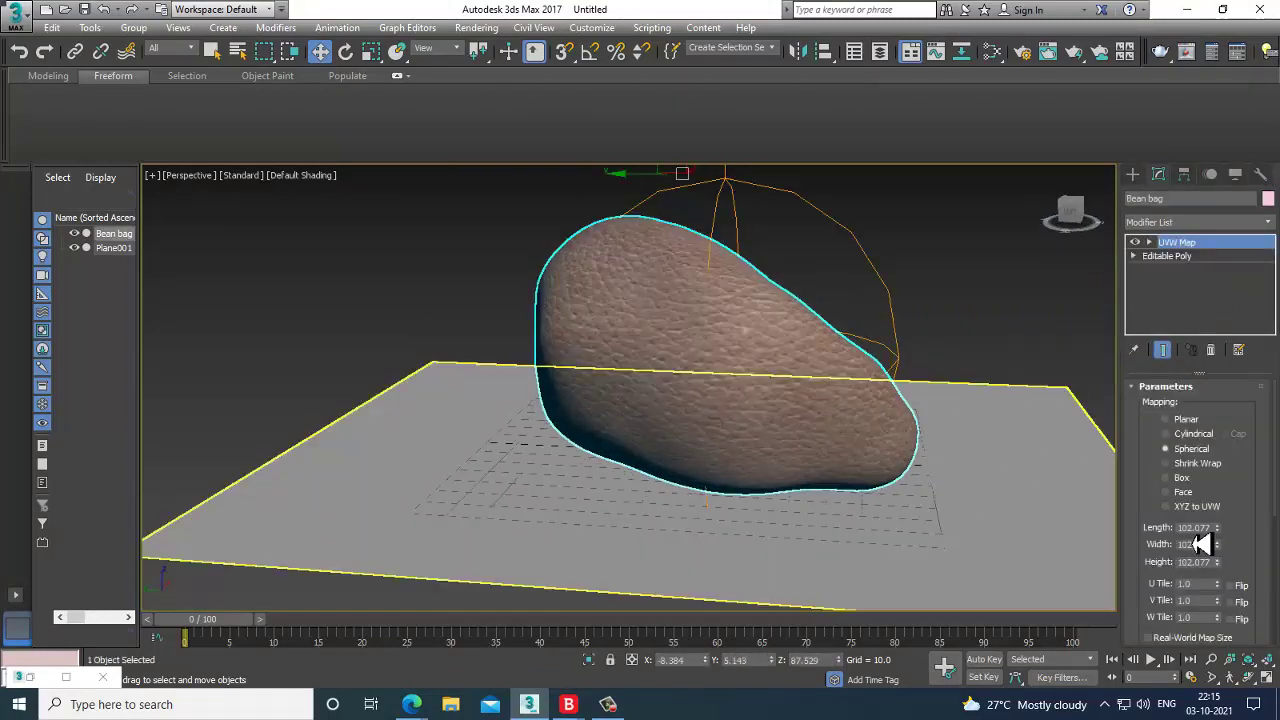
Try U and V tiling of 5.0 on the leather.jpg bitmap and inspect it on the Bean bag
{"action": "key", "text": "m"}
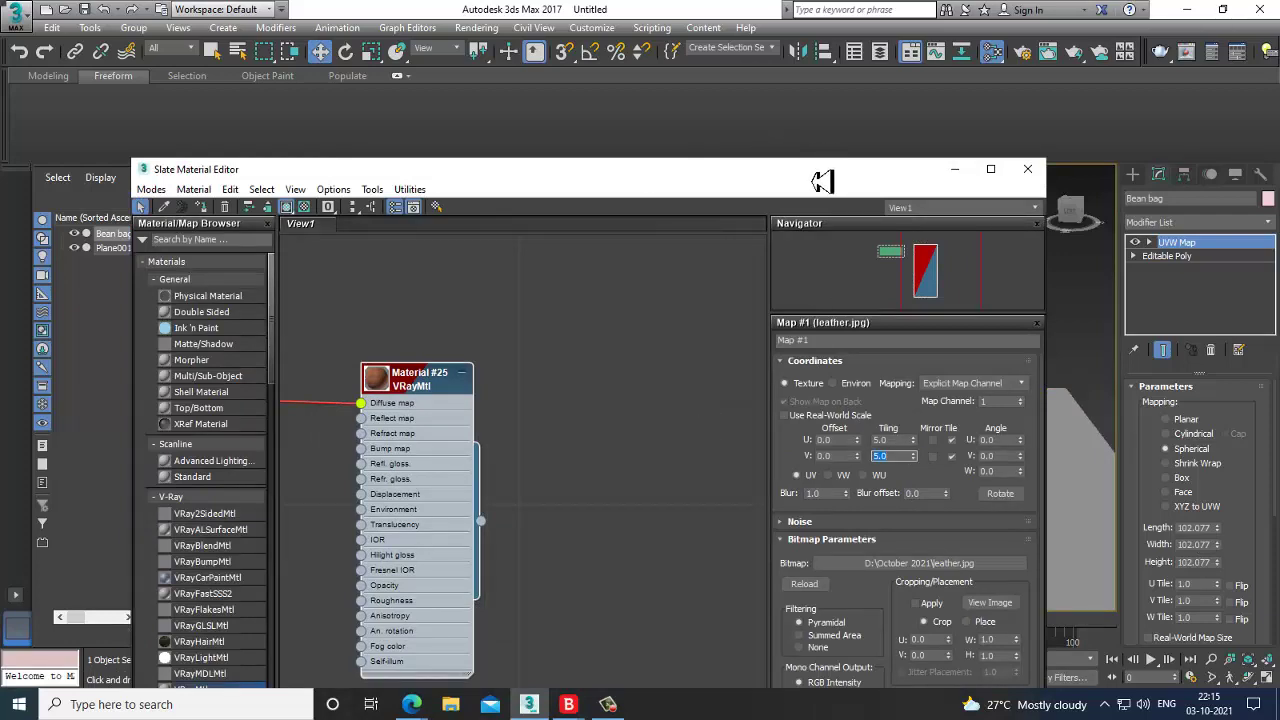
{"action": "left_click_drag", "start_coordinate": [822, 180], "coordinate": [294, 325]}
{"action": "middle_click_drag", "start_coordinate": [850, 329], "coordinate": [660, 377], "text": "alt"}
{"action": "scroll", "coordinate": [696, 366], "scroll_direction": "up", "scroll_amount": 3}
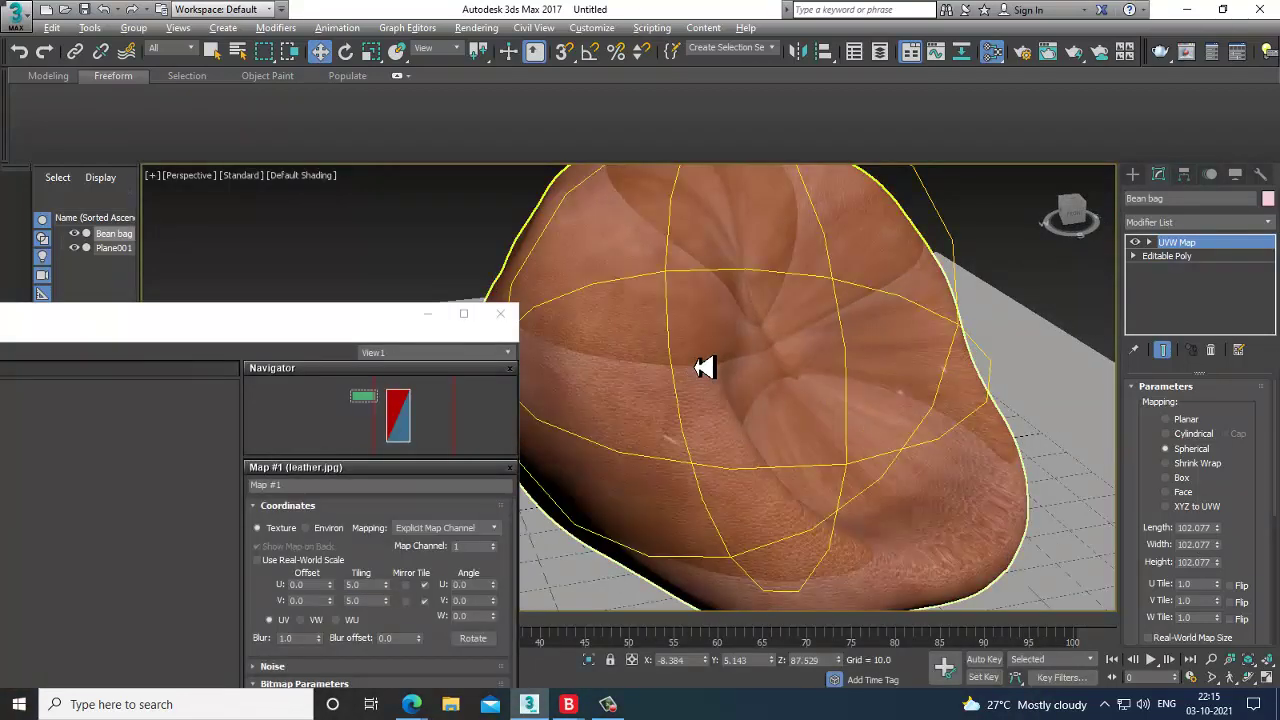
{"action": "left_click", "coordinate": [1064, 282]}
{"action": "scroll", "coordinate": [851, 371], "scroll_direction": "up", "scroll_amount": 3}
{"action": "scroll", "coordinate": [820, 374], "scroll_direction": "down", "scroll_amount": 3}
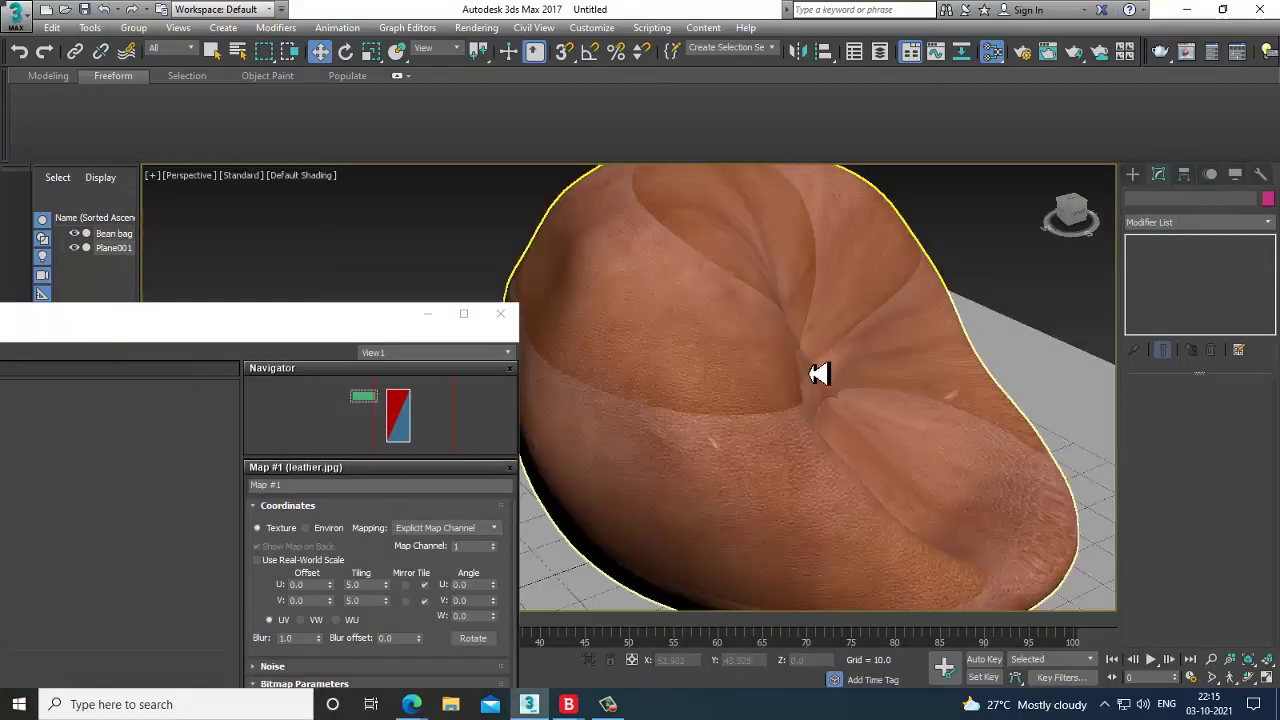
{"action": "mouse_move", "coordinate": [820, 374]}
{"action": "middle_mouse_down"}
{"action": "mouse_move", "coordinate": [800, 366]}
{"action": "mouse_move", "coordinate": [838, 378]}
{"action": "middle_mouse_up"}
Turn off the Bean bag's UVW Map modifier and switch its mapping type to Box
{"action": "left_click", "coordinate": [917, 398]}
{"action": "key", "text": "1"}
{"action": "left_click", "coordinate": [1143, 246]}
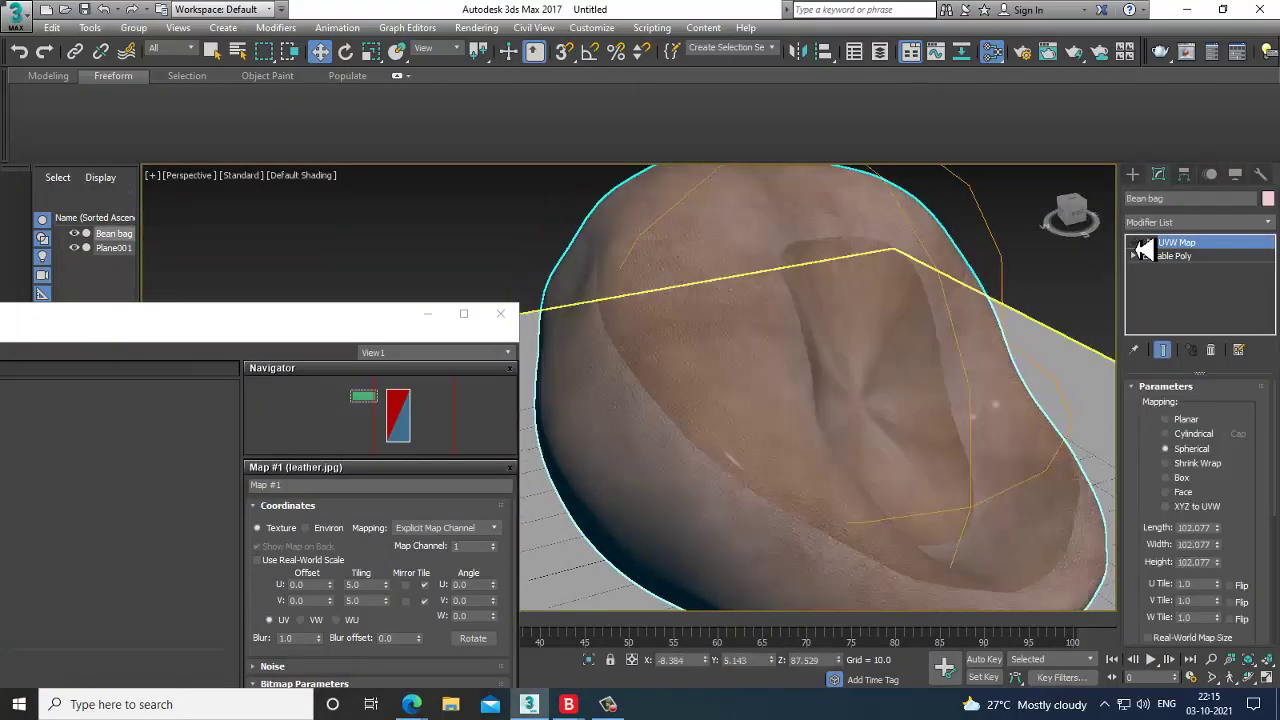
{"action": "middle_click_drag", "start_coordinate": [794, 440], "coordinate": [776, 443], "text": "alt"}
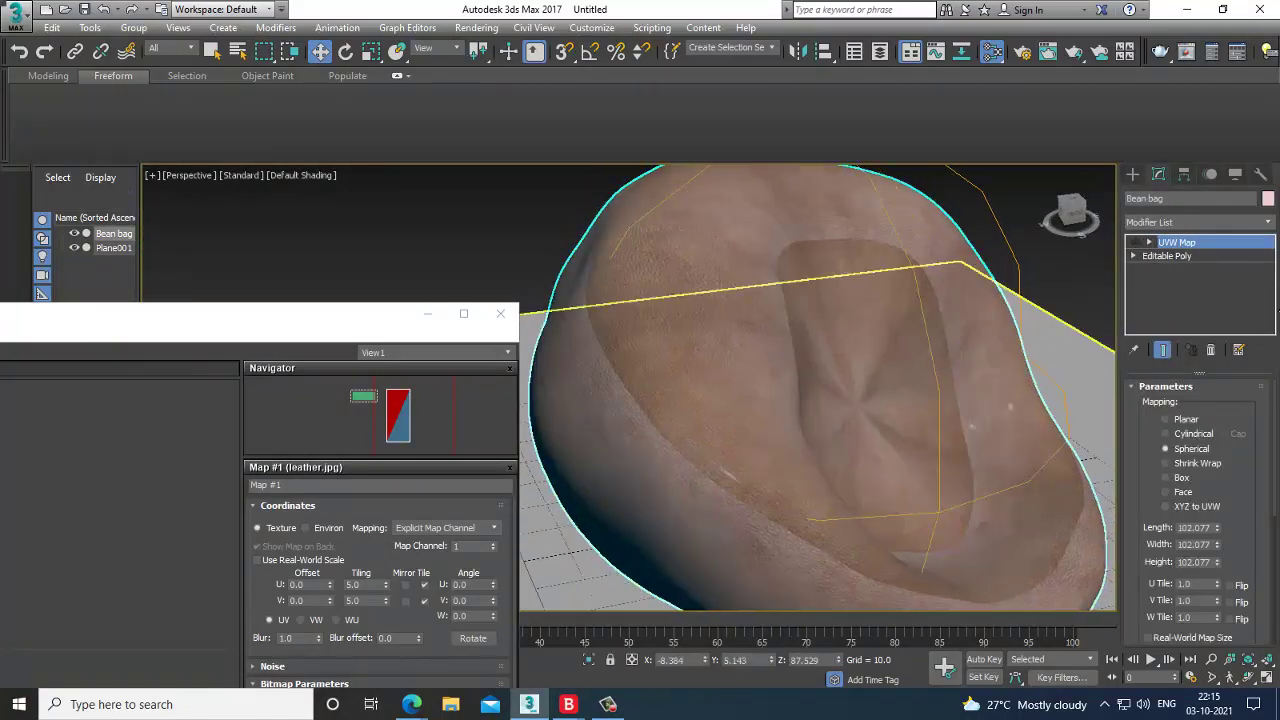
{"action": "left_click", "coordinate": [1181, 481]}
{"action": "left_click", "coordinate": [1180, 480]}
{"action": "scroll", "coordinate": [780, 385], "scroll_direction": "down", "scroll_amount": 4}
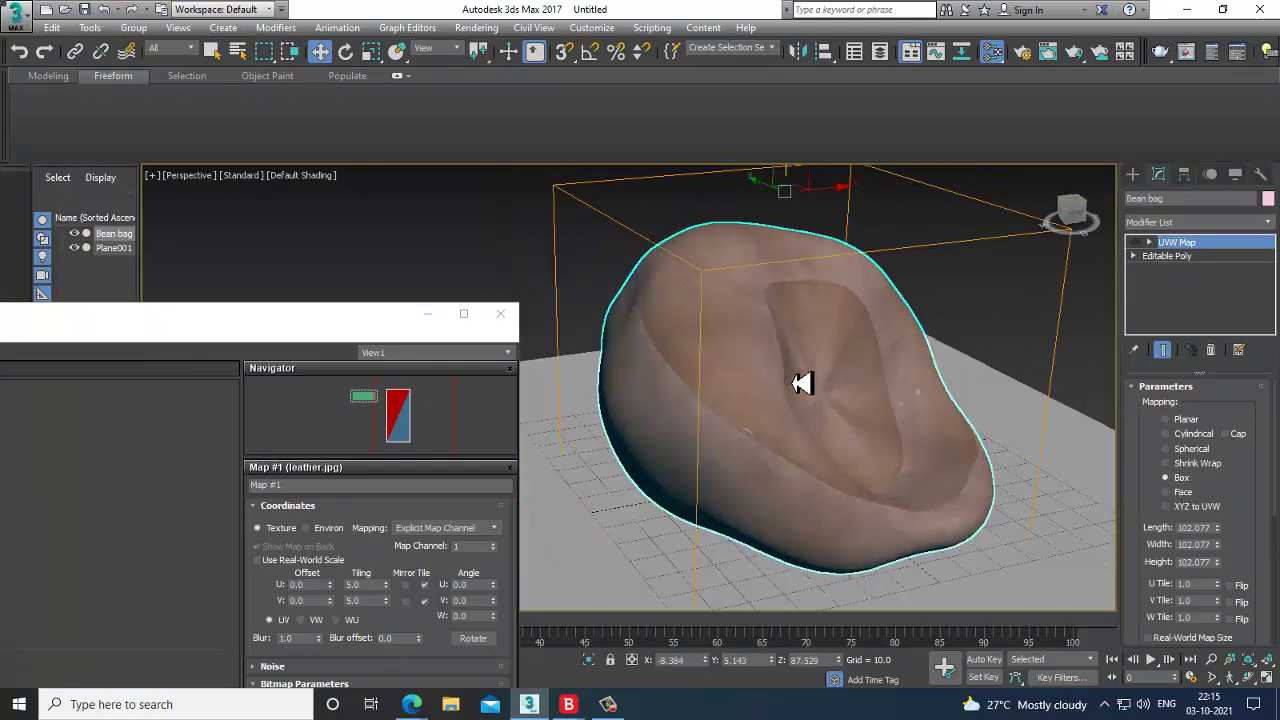
{"action": "left_click_drag", "start_coordinate": [1256, 564], "coordinate": [1236, 366]}
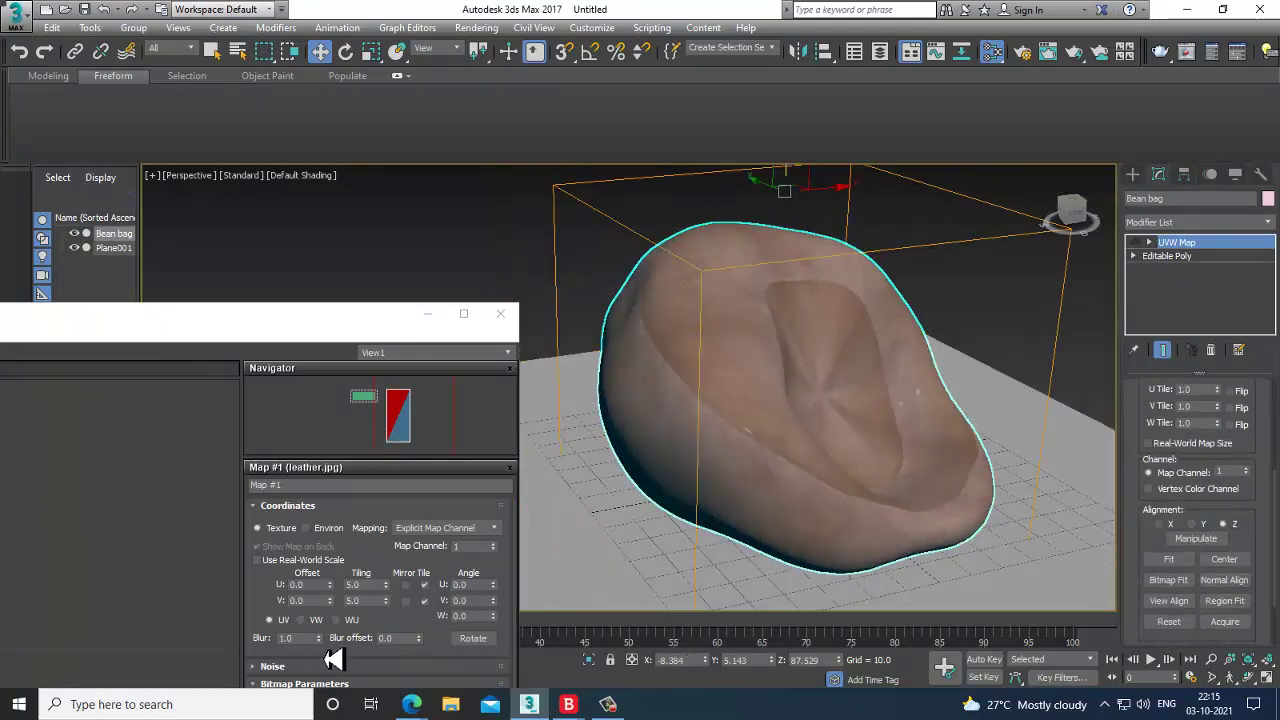
Set the leather.jpg bitmap's U and V tiling to 1.0
{"action": "left_click_drag", "start_coordinate": [368, 586], "coordinate": [271, 583]}
{"action": "type", "text": "1"}
{"action": "key", "text": "Tab"}
{"action": "type", "text": "1"}
{"action": "key", "text": "Return"}
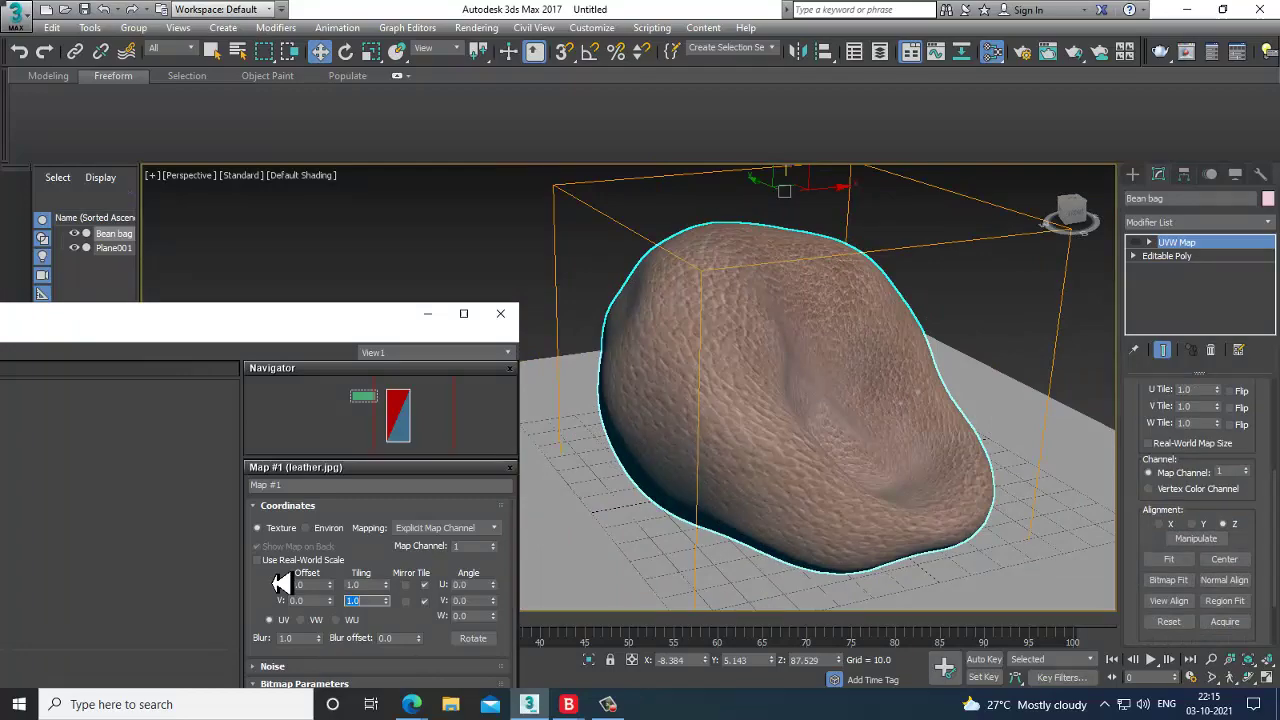
Examine the leather texture on the Bean bag from all sides, minimising the Slate Material Editor for a clear view
{"action": "middle_click_drag", "start_coordinate": [660, 545], "coordinate": [726, 497], "text": "alt"}
{"action": "scroll", "coordinate": [726, 497], "scroll_direction": "down", "scroll_amount": 4}
{"action": "left_click", "coordinate": [1057, 337]}
{"action": "scroll", "coordinate": [940, 472], "scroll_direction": "up", "scroll_amount": 4}
{"action": "middle_click_drag", "start_coordinate": [930, 474], "coordinate": [624, 473], "text": "alt"}
{"action": "left_click", "coordinate": [622, 472]}
{"action": "scroll", "coordinate": [771, 500], "scroll_direction": "down", "scroll_amount": 8}
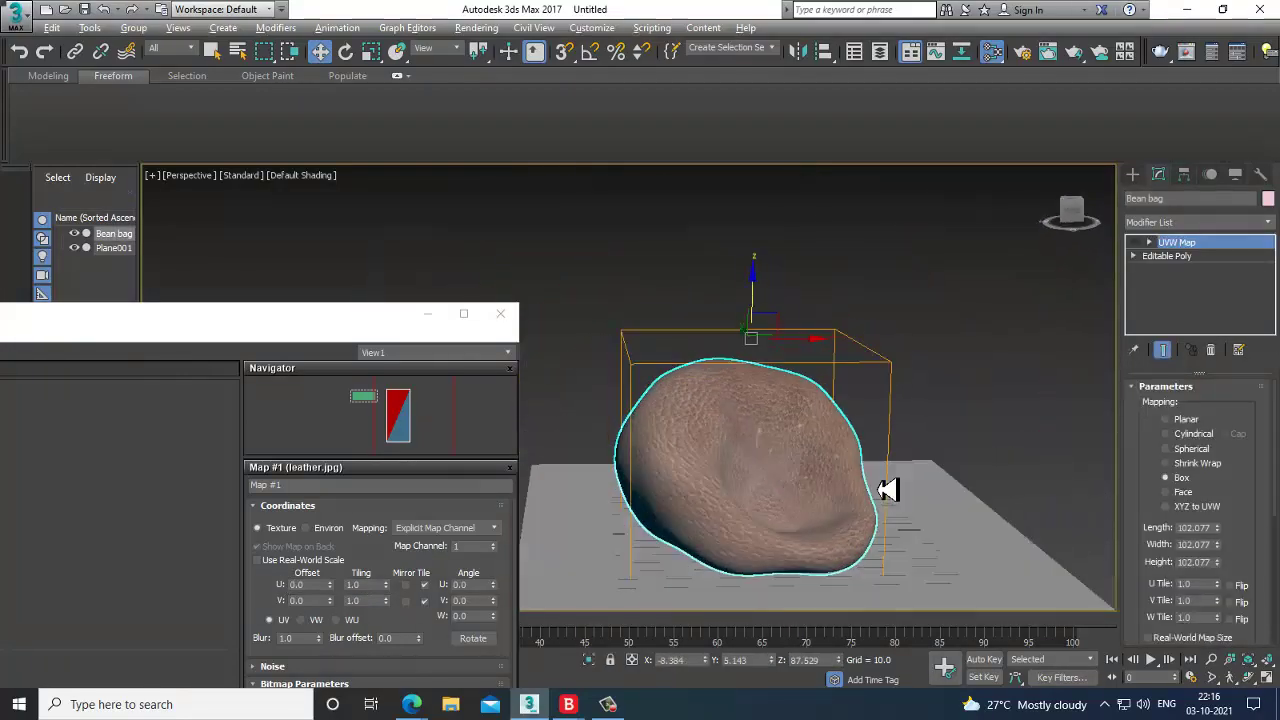
{"action": "left_click", "coordinate": [427, 313]}
{"action": "middle_click_drag", "start_coordinate": [880, 423], "coordinate": [1024, 332], "text": "alt"}
{"action": "left_click", "coordinate": [1024, 332]}
{"action": "scroll", "coordinate": [868, 388], "scroll_direction": "up", "scroll_amount": 4}
{"action": "left_click", "coordinate": [676, 411]}
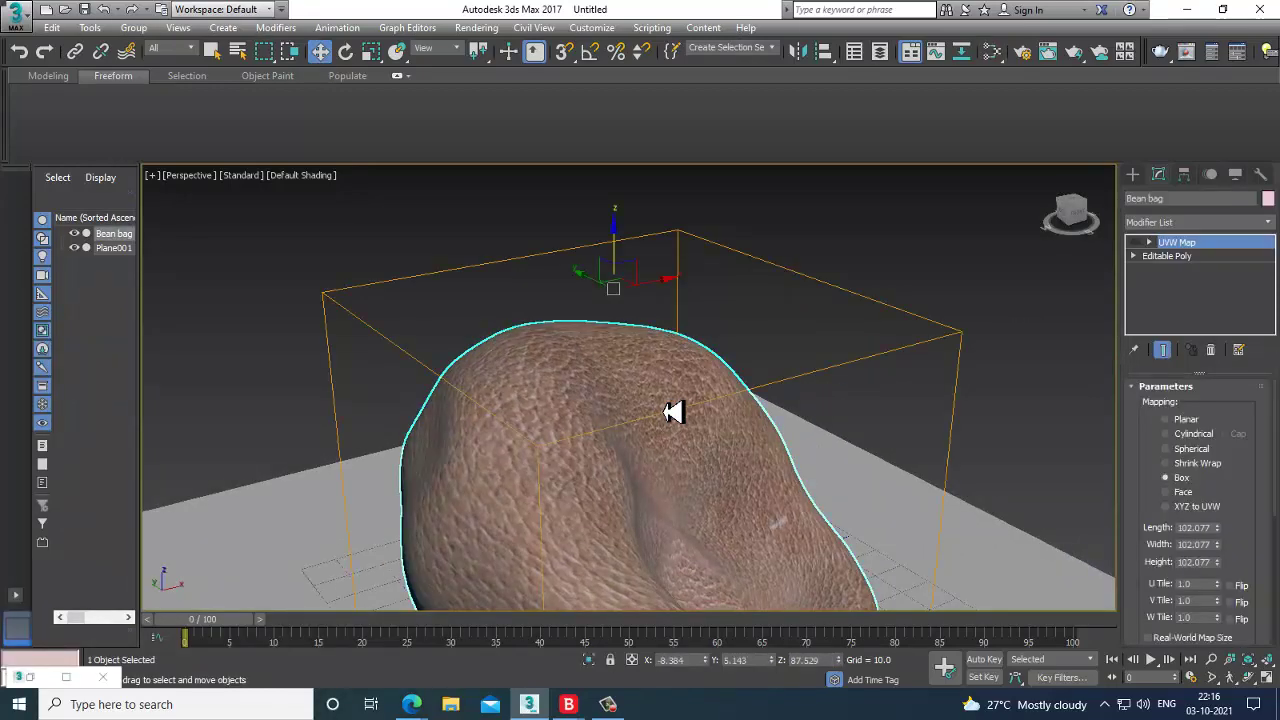
{"action": "middle_click_drag", "start_coordinate": [674, 411], "coordinate": [900, 437]}
{"action": "scroll", "coordinate": [794, 406], "scroll_direction": "down", "scroll_amount": 5}
{"action": "scroll", "coordinate": [855, 427], "scroll_direction": "up", "scroll_amount": 5}
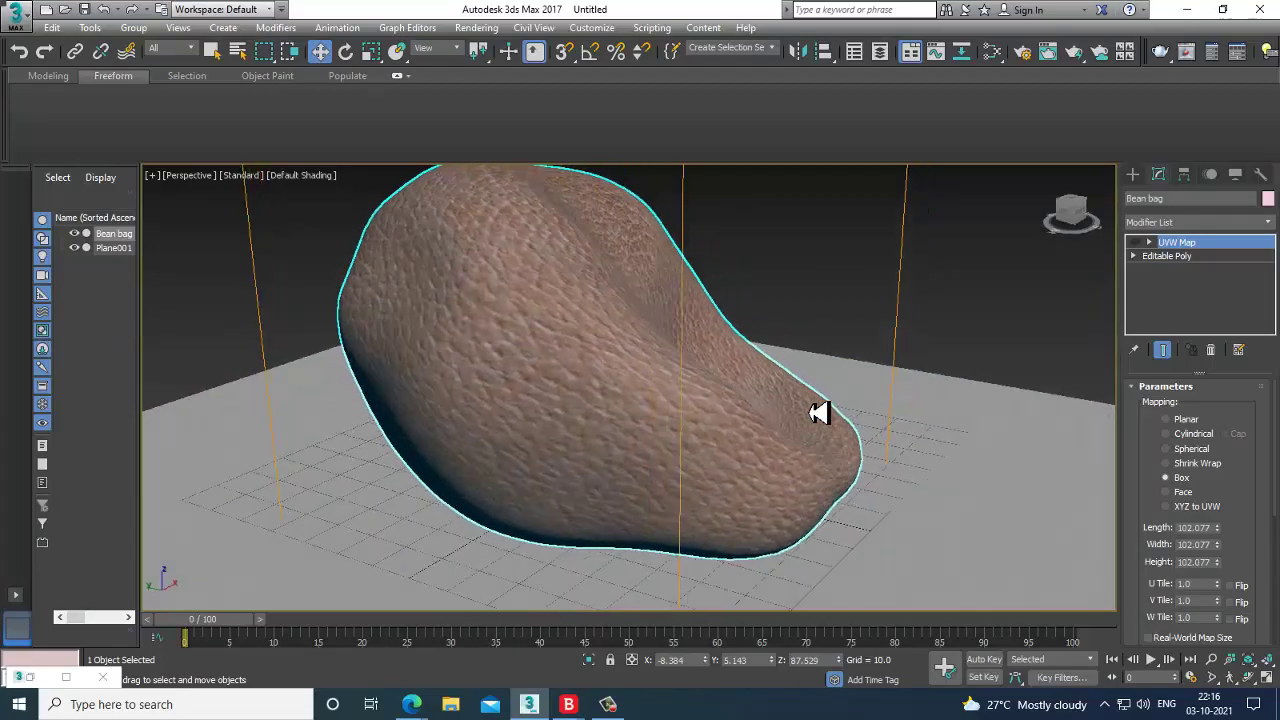
Show the edged faces again and check the textured Bean bag's mesh from different angles
{"action": "key", "text": "F4"}
{"action": "mouse_move", "coordinate": [820, 414]}
{"action": "middle_mouse_down", "text": "alt"}
{"action": "mouse_move", "coordinate": [806, 414]}
{"action": "mouse_move", "coordinate": [937, 423]}
{"action": "mouse_move", "coordinate": [863, 431]}
{"action": "mouse_move", "coordinate": [771, 417]}
{"action": "mouse_move", "coordinate": [851, 423]}
{"action": "mouse_move", "coordinate": [523, 434]}
{"action": "mouse_move", "coordinate": [780, 448]}
{"action": "mouse_move", "coordinate": [726, 463]}
{"action": "mouse_move", "coordinate": [817, 451]}
{"action": "mouse_move", "coordinate": [815, 432]}
{"action": "middle_mouse_up", "text": "alt"}
{"action": "scroll", "coordinate": [863, 431], "scroll_direction": "down", "scroll_amount": 5}
{"action": "left_click", "coordinate": [826, 426]}
{"action": "scroll", "coordinate": [823, 426], "scroll_direction": "up", "scroll_amount": 1}
{"action": "left_click", "coordinate": [775, 426]}
{"action": "scroll", "coordinate": [773, 425], "scroll_direction": "up", "scroll_amount": 4}
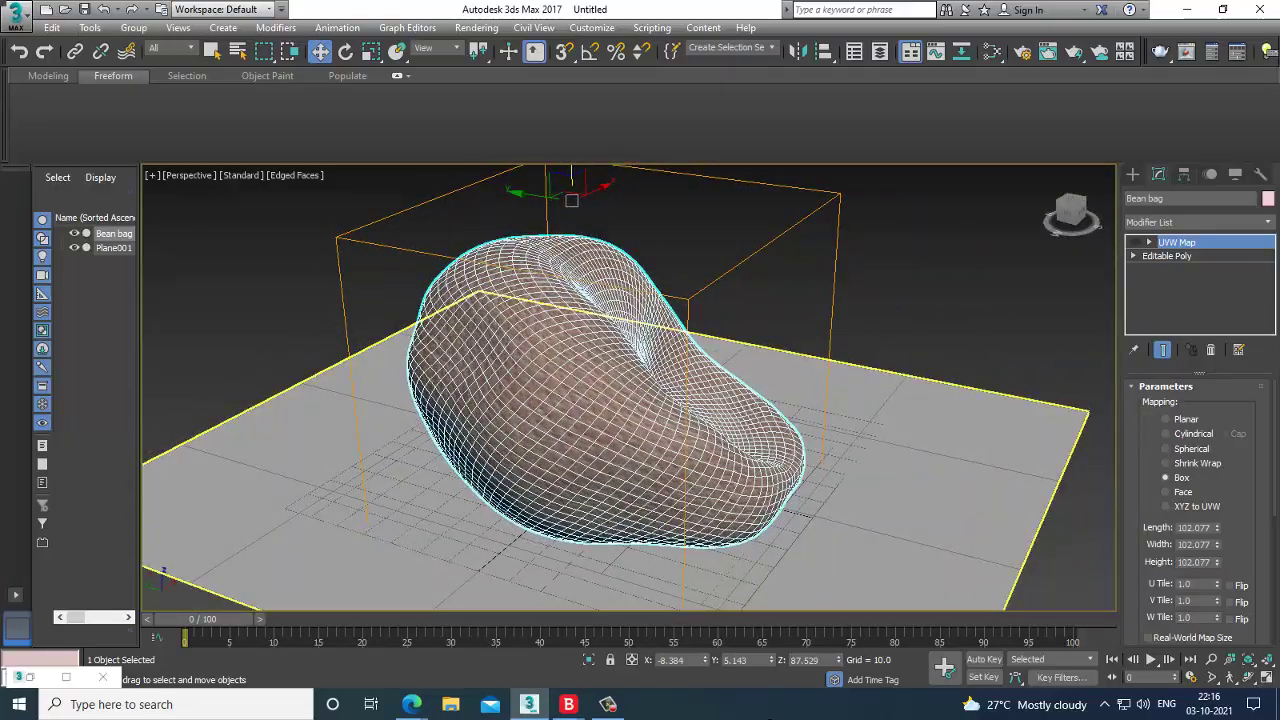